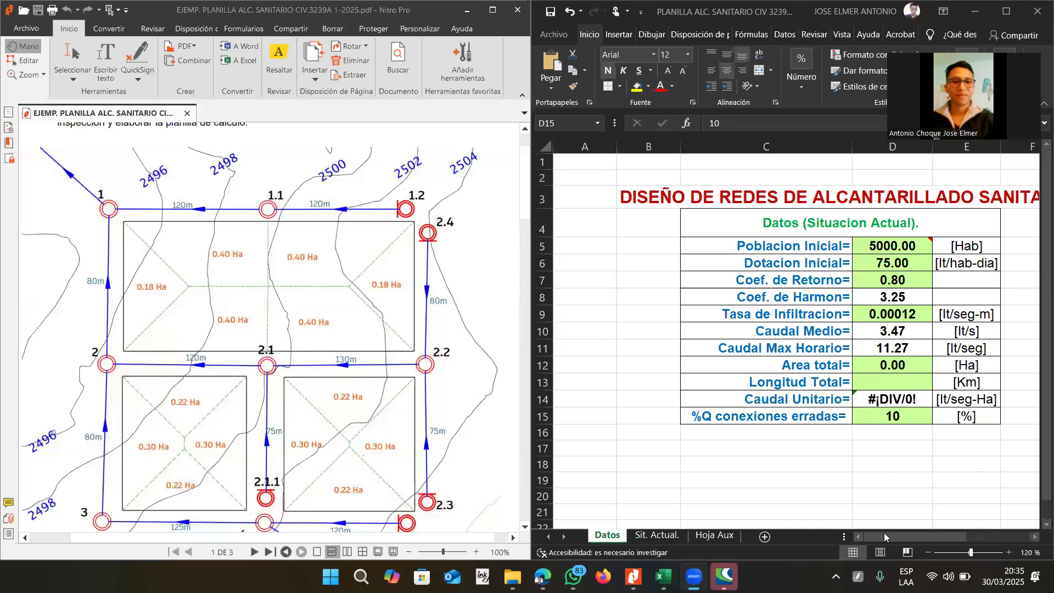
Set the initial population (Poblacion Inicial) to 4500 in the Datos sheet's current-situation table.
{"action": "left_click_drag", "start_coordinate": [918, 536], "coordinate": [929, 537]}
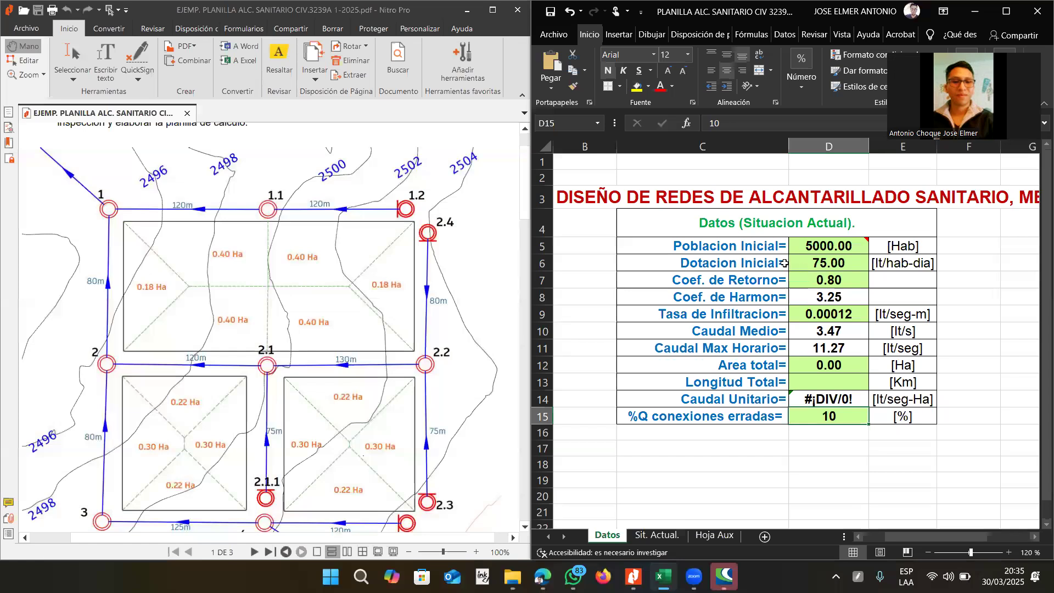
{"action": "left_click", "coordinate": [824, 261]}
{"action": "left_click", "coordinate": [826, 281]}
{"action": "left_click", "coordinate": [822, 242]}
{"action": "left_click", "coordinate": [827, 266]}
{"action": "left_click", "coordinate": [828, 282]}
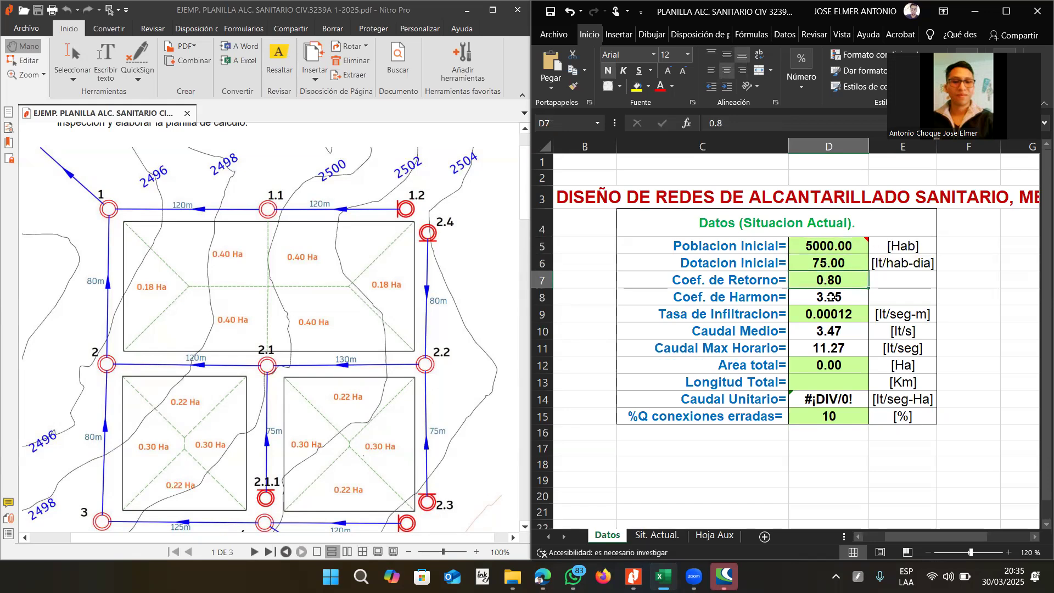
{"action": "left_click", "coordinate": [826, 248]}
{"action": "left_click", "coordinate": [827, 261]}
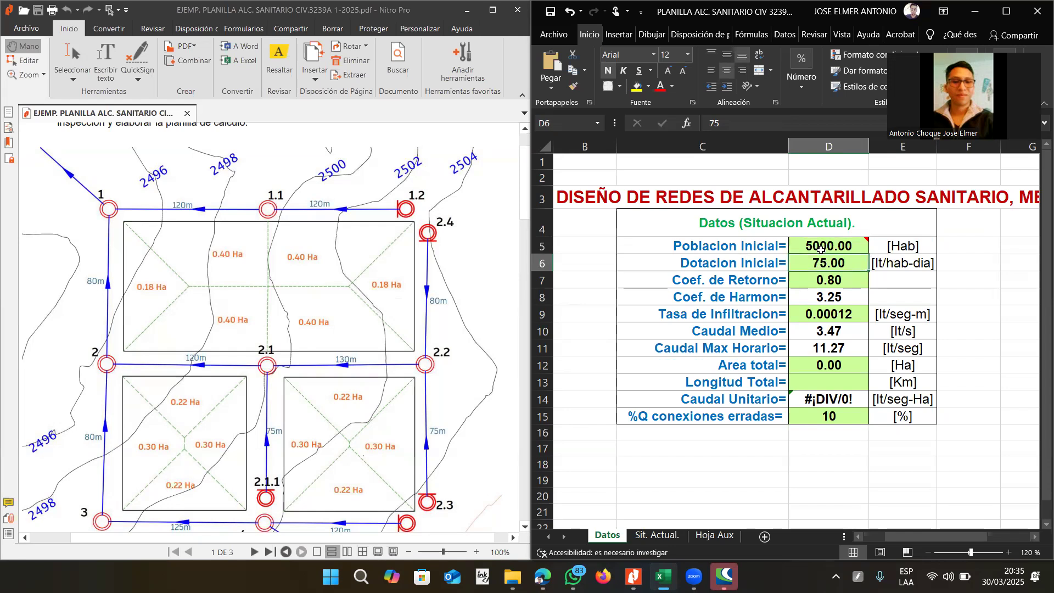
{"action": "left_click", "coordinate": [821, 250]}
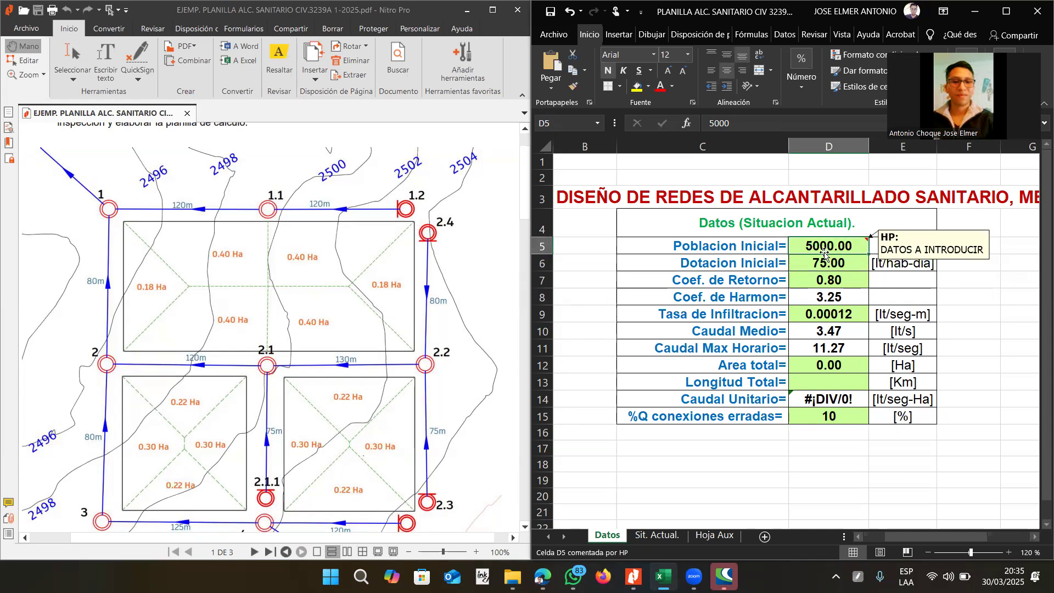
{"action": "type", "text": "4500"}
{"action": "key", "text": "Return"}
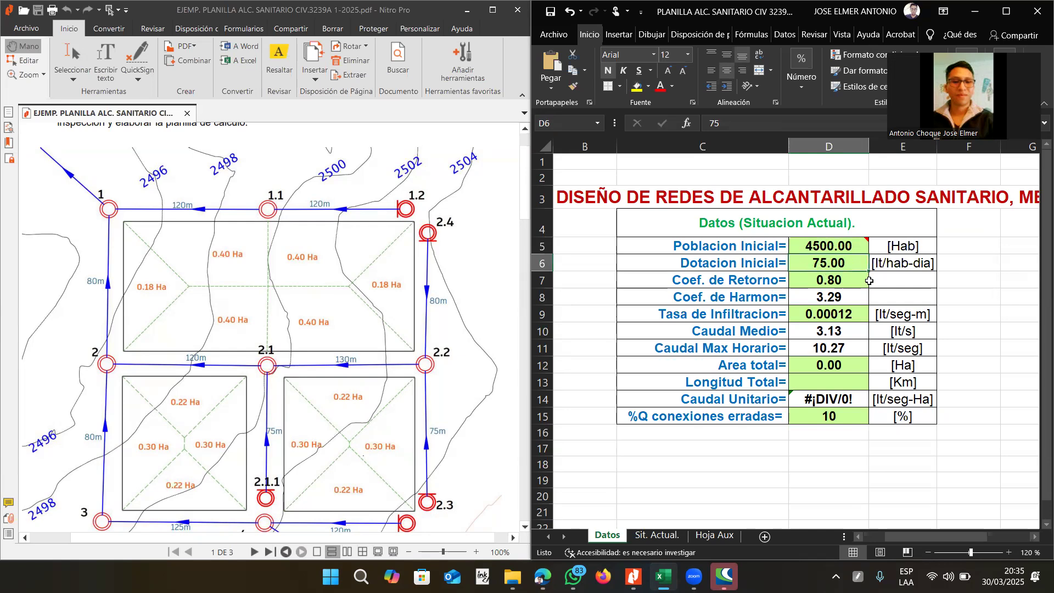
Set the initial water allocation (Dotacion Inicial) to 60 lt/hab-dia.
{"action": "left_click", "coordinate": [853, 278]}
{"action": "left_click", "coordinate": [854, 268]}
{"action": "type", "text": "6"}
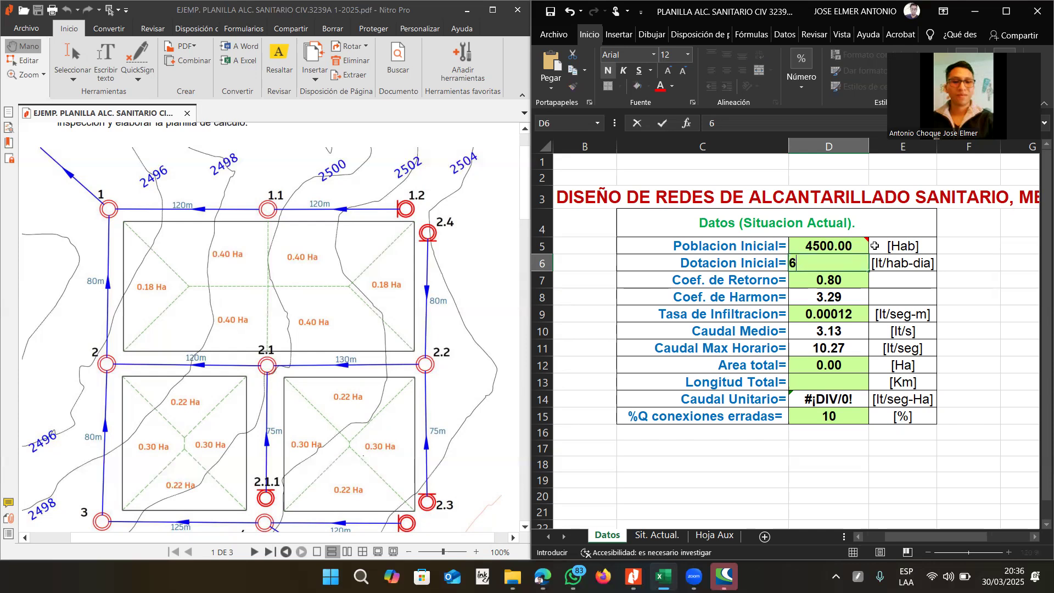
{"action": "type", "text": "0"}
{"action": "key", "text": "Return"}
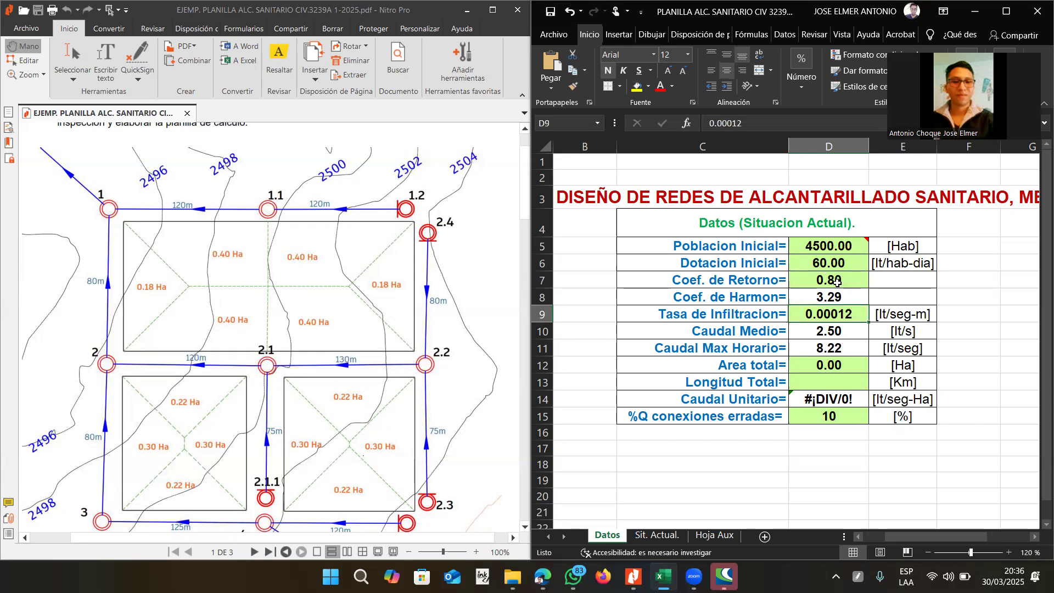
Inspect the Coef. de Harmon formula and its reference to the initial population, leaving the formula as it is.
{"action": "left_click", "coordinate": [839, 297]}
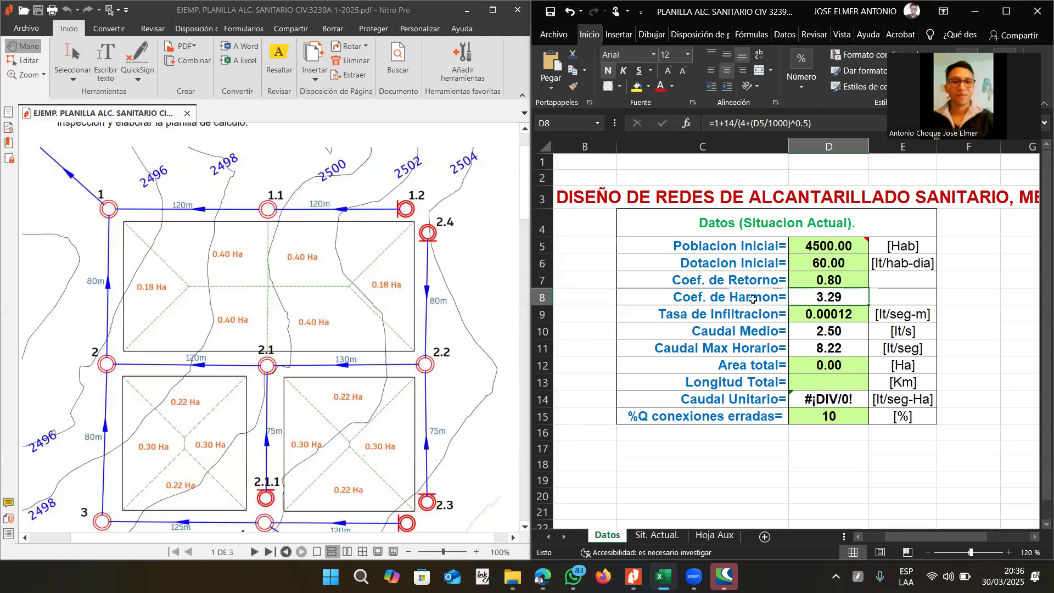
{"action": "double_click", "coordinate": [828, 299]}
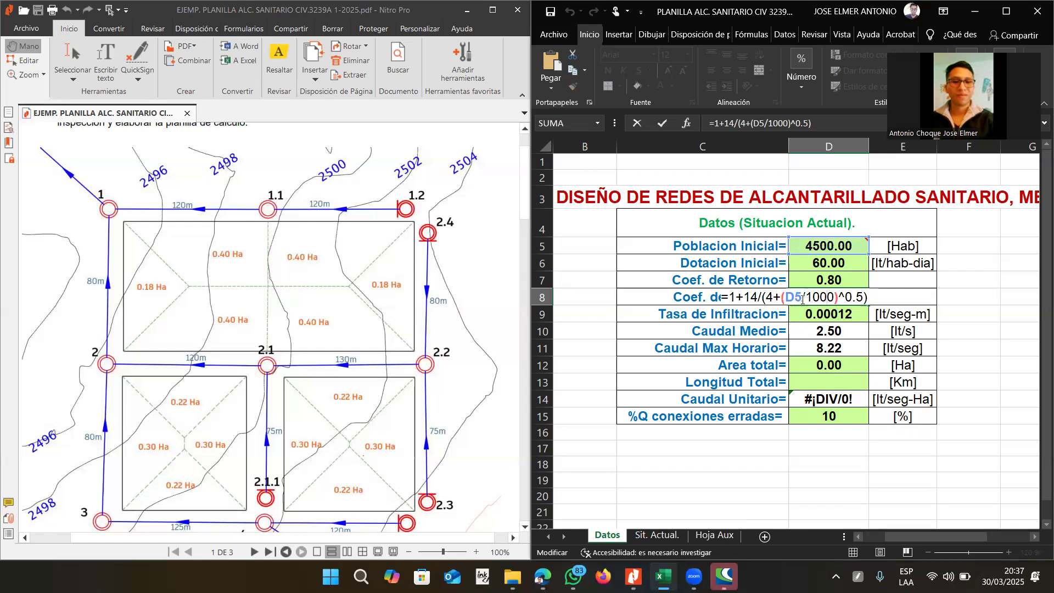
{"action": "key", "text": "ctrl+Return"}
{"action": "key", "text": "Down"}
{"action": "left_click", "coordinate": [820, 297]}
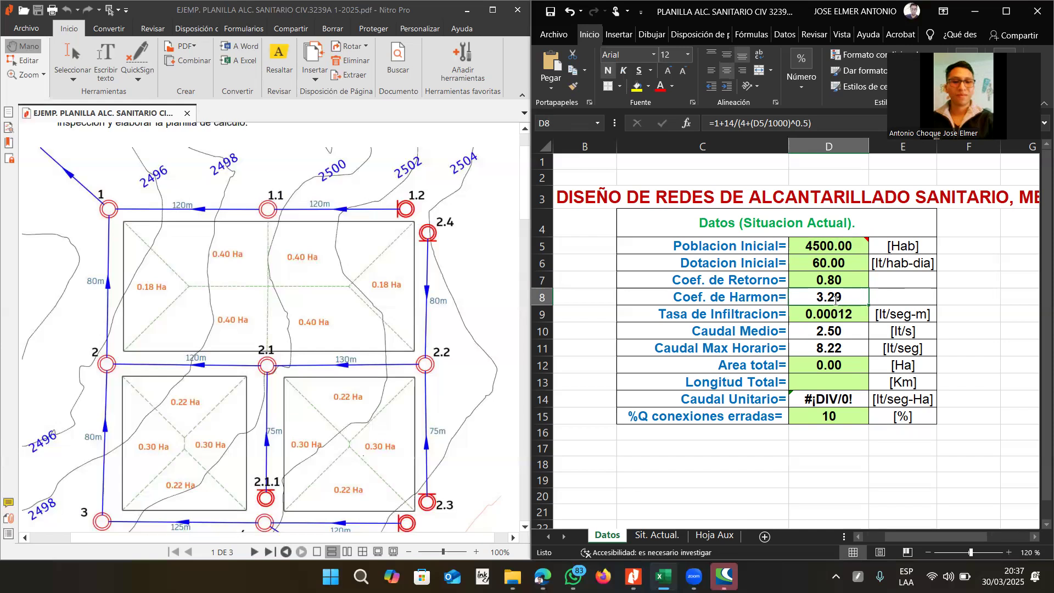
{"action": "double_click", "coordinate": [833, 300]}
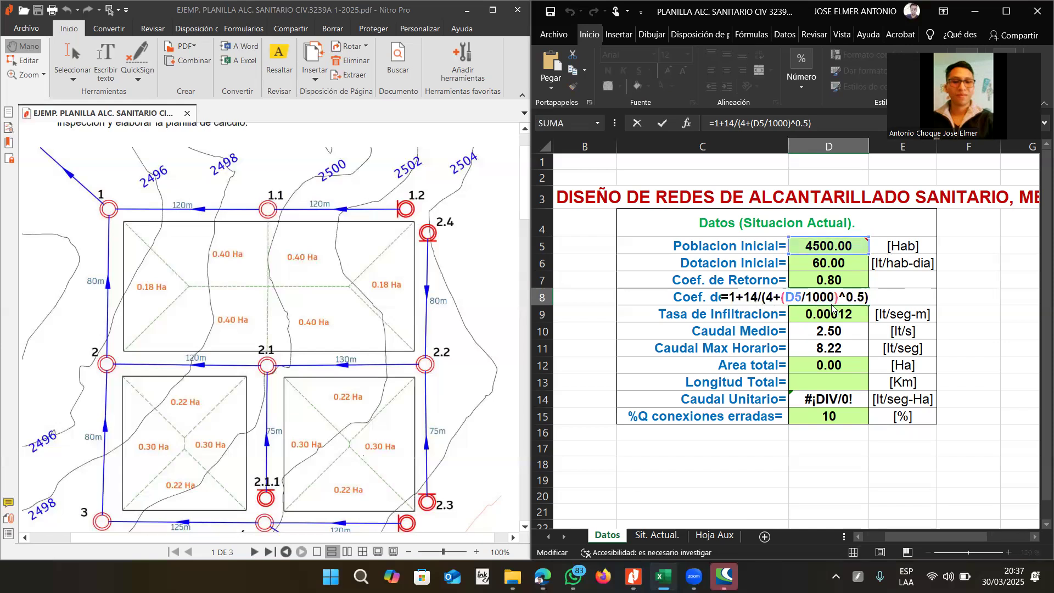
{"action": "key", "text": "Return"}
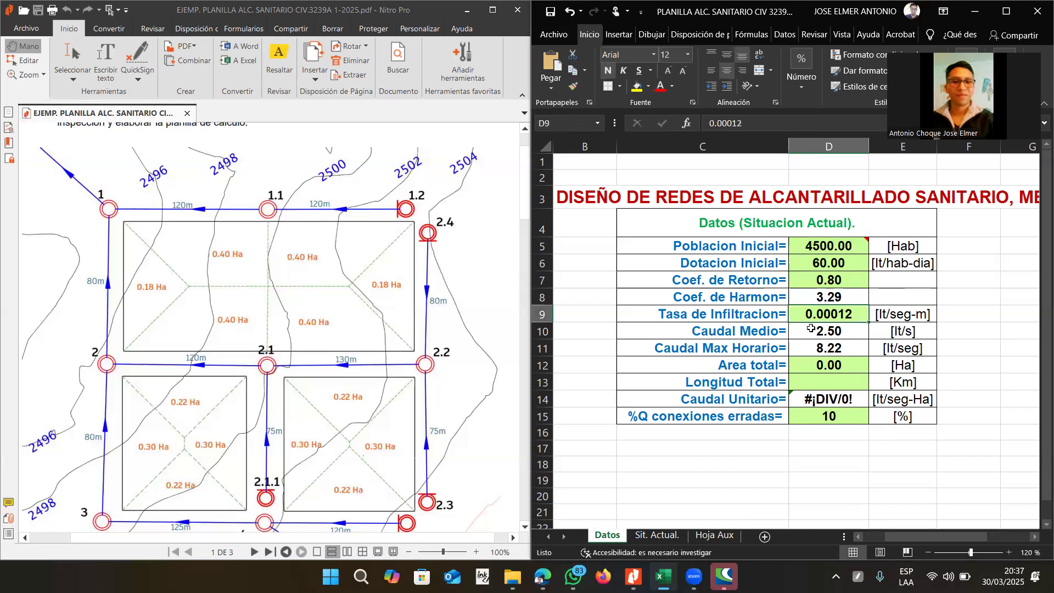
Review the infiltration rate and examine which cells the Caudal Medio formula uses.
{"action": "left_click", "coordinate": [822, 336]}
{"action": "left_click", "coordinate": [826, 316]}
{"action": "left_click", "coordinate": [819, 336]}
{"action": "left_click", "coordinate": [819, 350]}
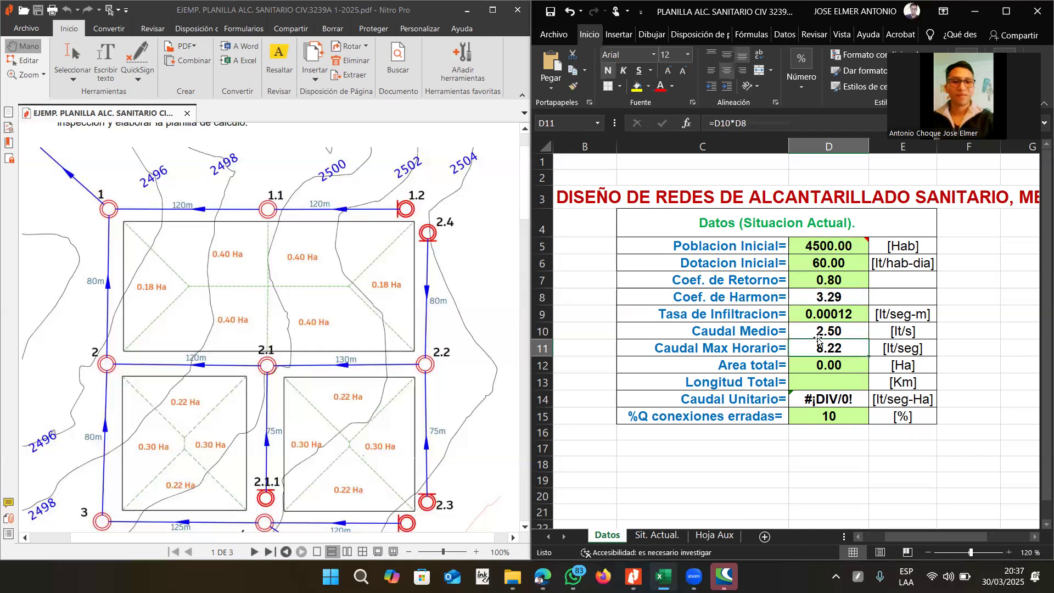
{"action": "left_click", "coordinate": [826, 321]}
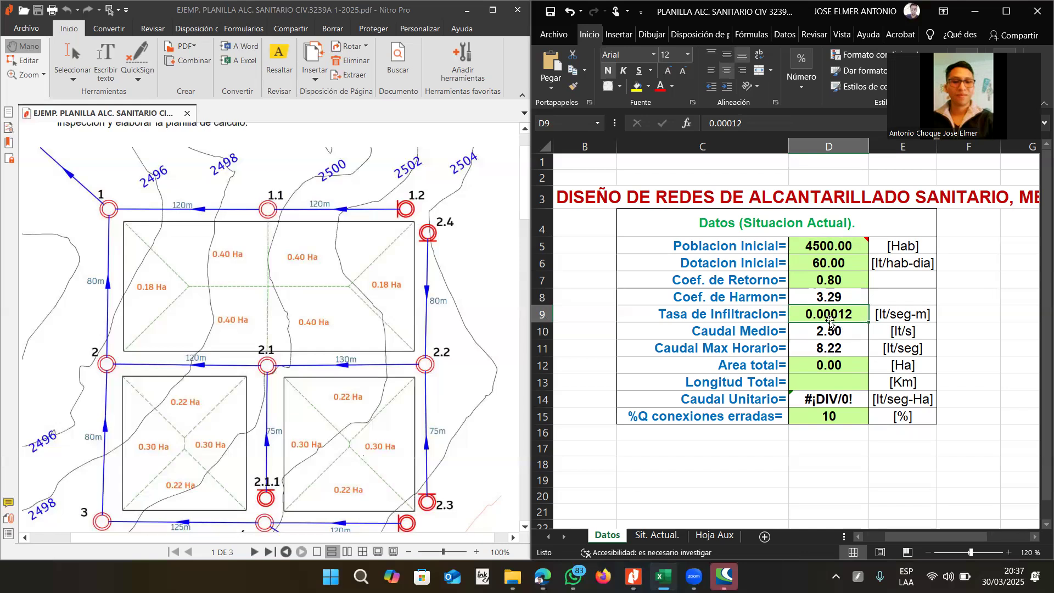
{"action": "left_click", "coordinate": [830, 332]}
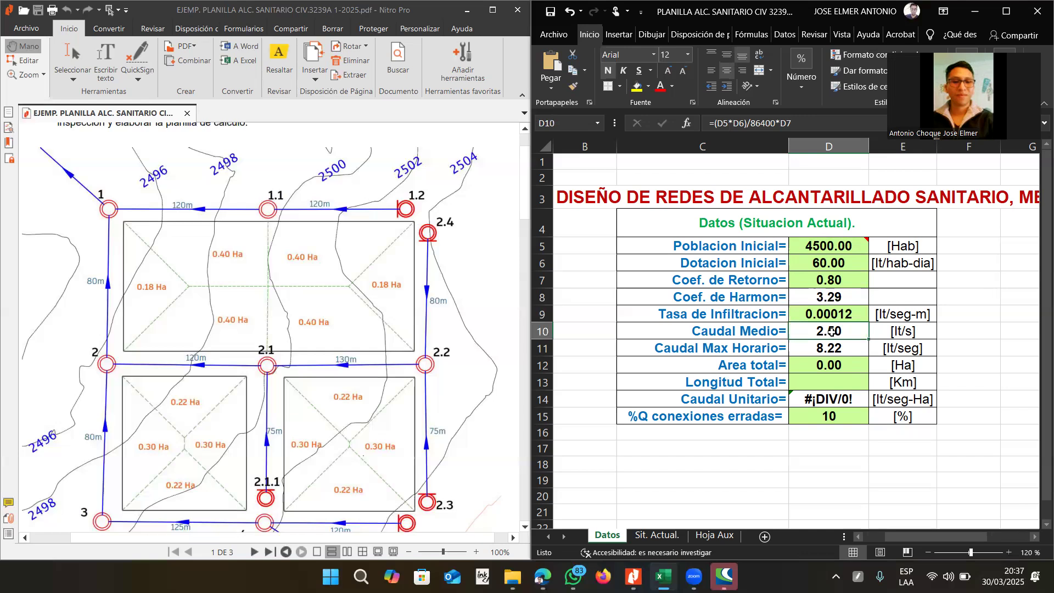
{"action": "double_click", "coordinate": [832, 332]}
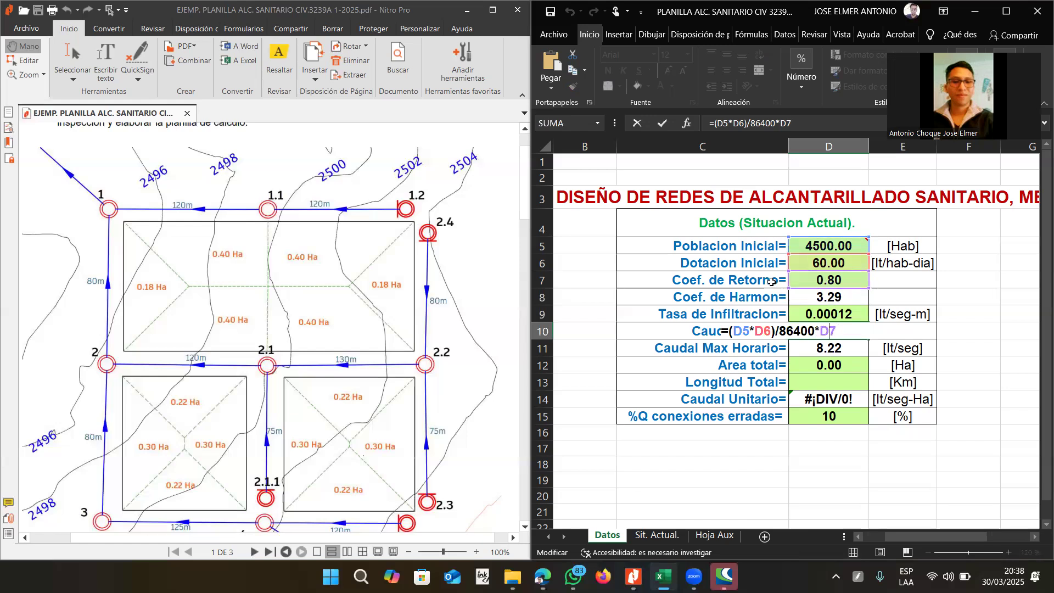
{"action": "key", "text": "ctrl+Return"}
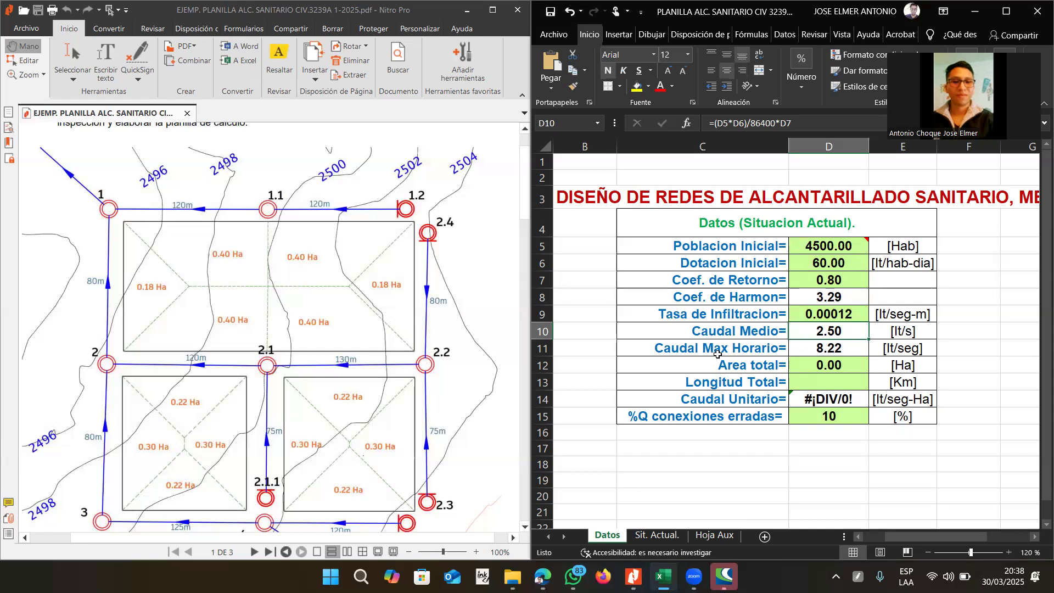
Examine which cells the Caudal Max Horario formula refers to without changing it.
{"action": "left_click", "coordinate": [851, 350]}
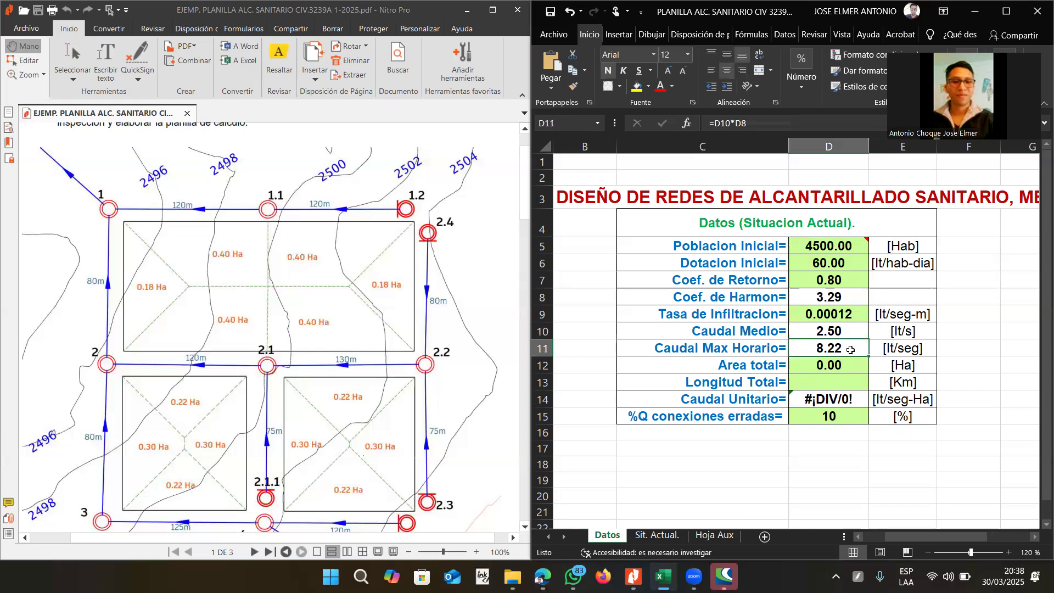
{"action": "double_click", "coordinate": [829, 348]}
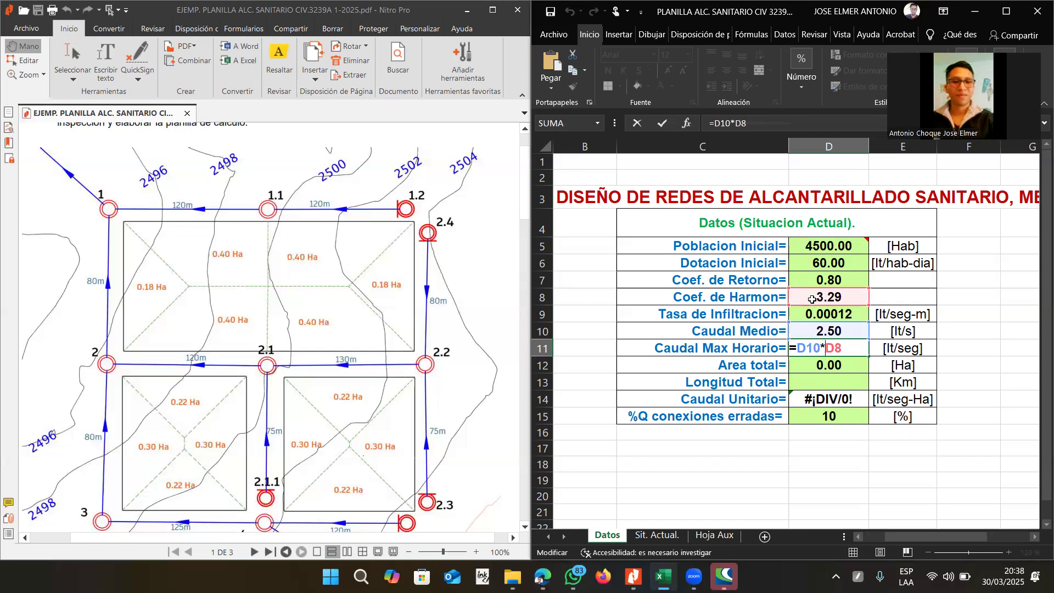
{"action": "key", "text": "Escape"}
{"action": "key", "text": "ctrl+Return"}
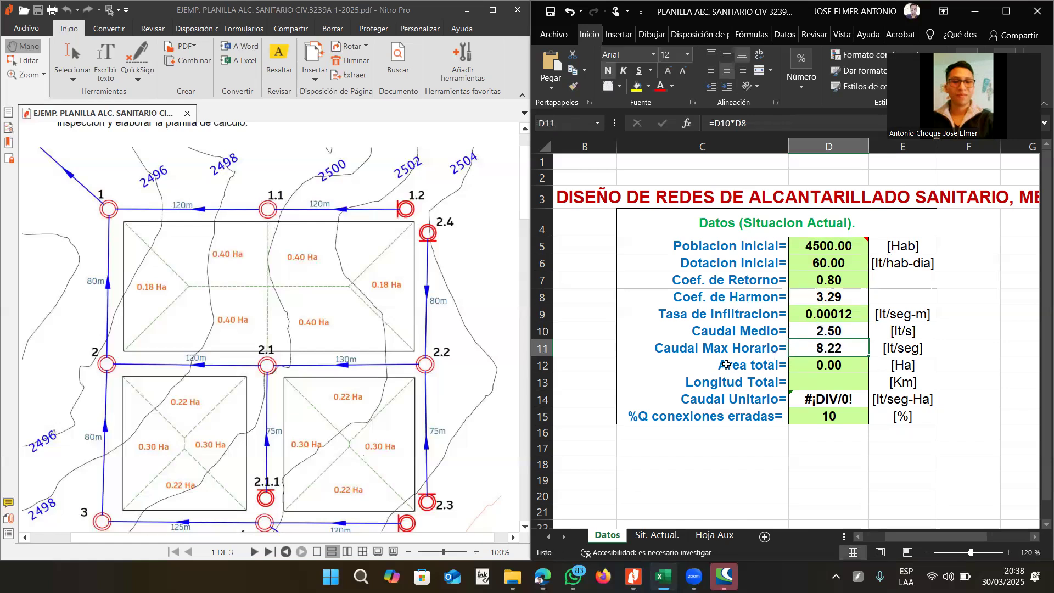
Examine the Area total formula's link to the Sit. Actual. sheet and compare it with the return coefficient cell.
{"action": "left_click", "coordinate": [831, 365]}
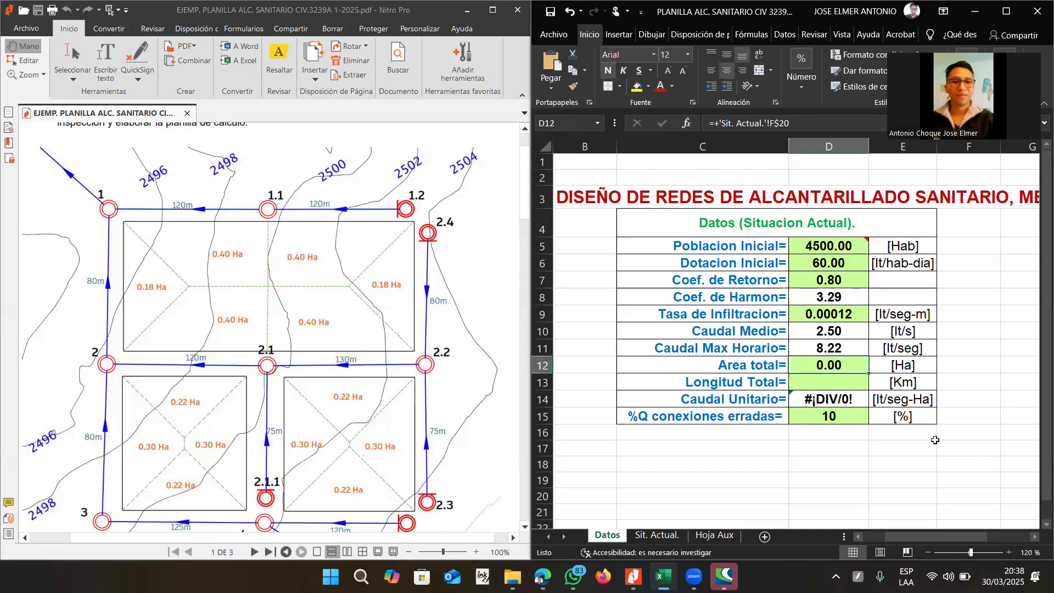
{"action": "double_click", "coordinate": [850, 369]}
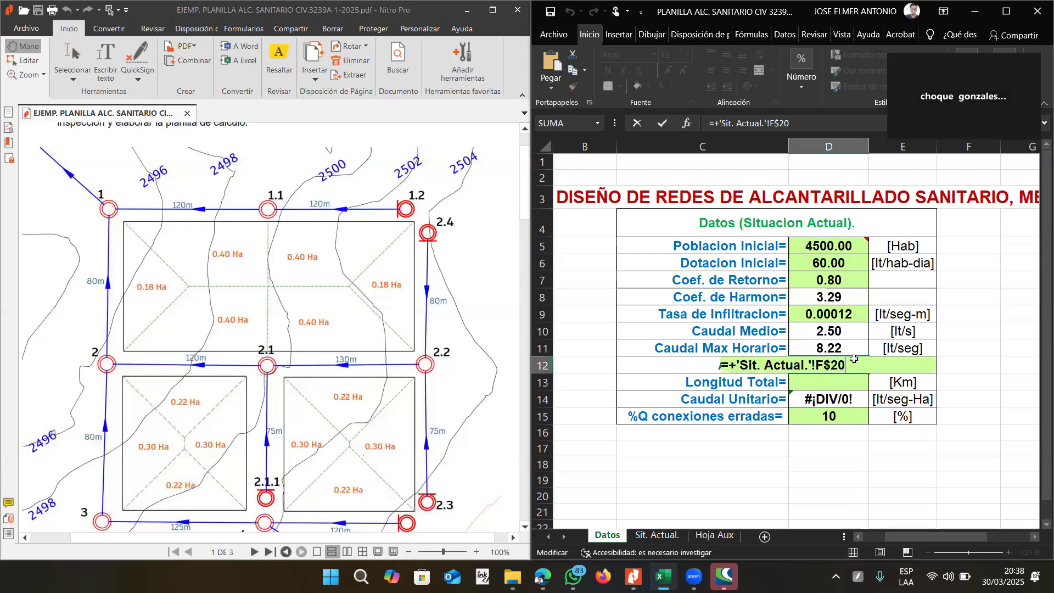
{"action": "key", "text": "Escape"}
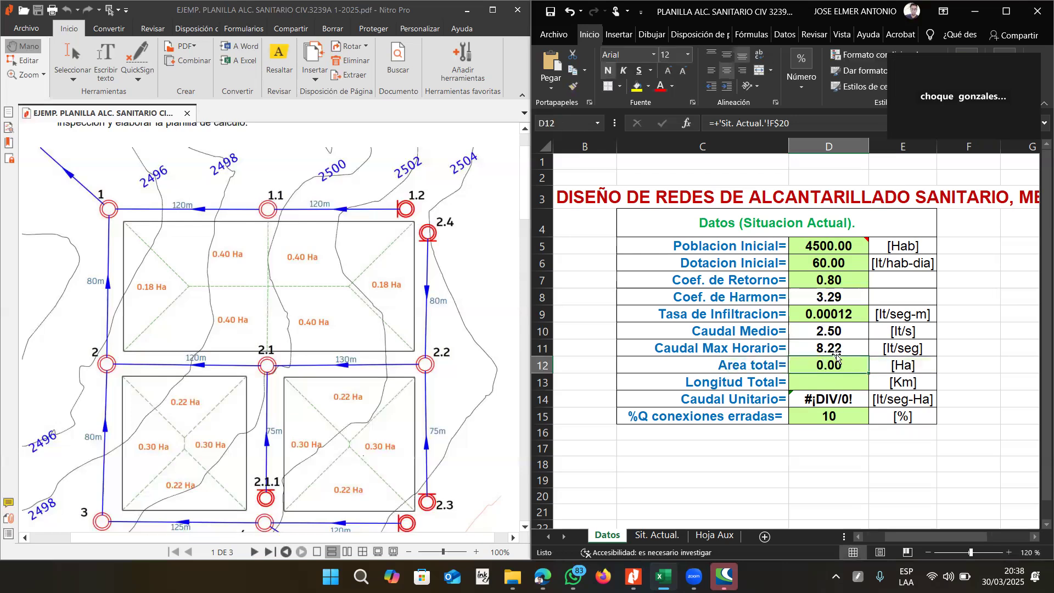
{"action": "left_click", "coordinate": [836, 349]}
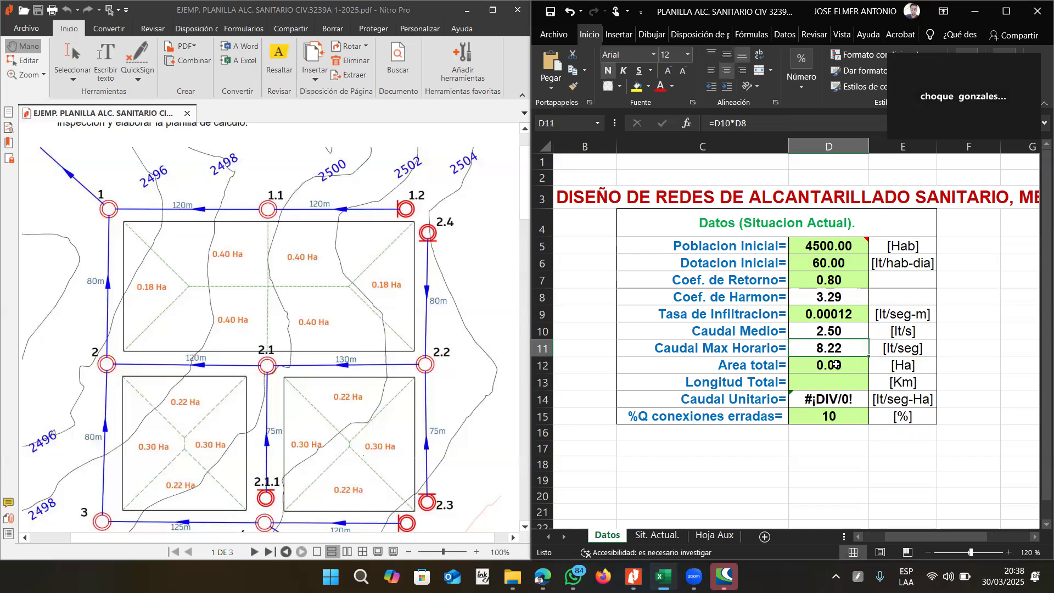
{"action": "left_click", "coordinate": [836, 364]}
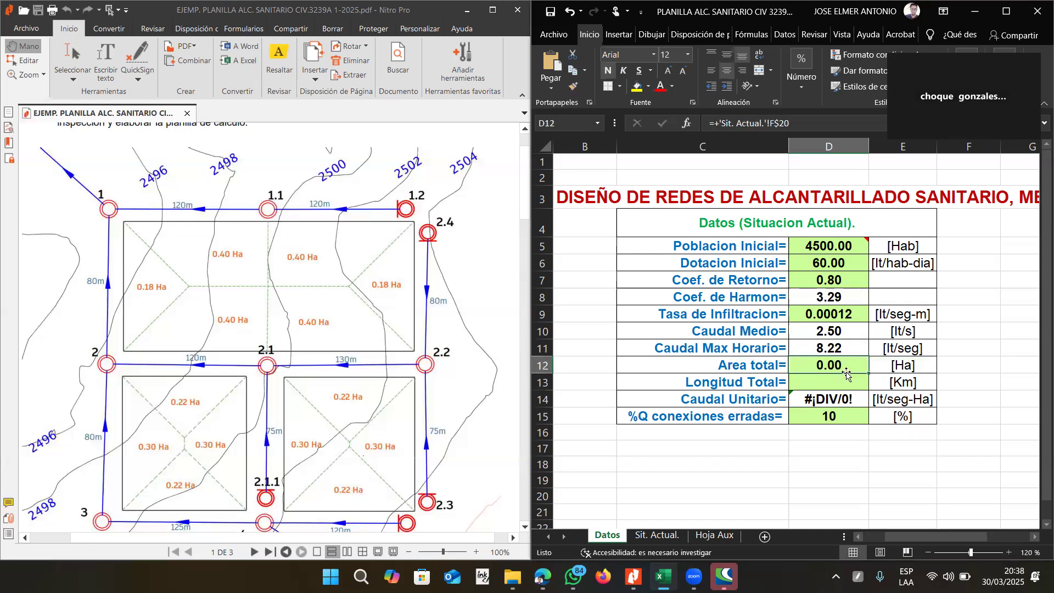
{"action": "left_click", "coordinate": [849, 281]}
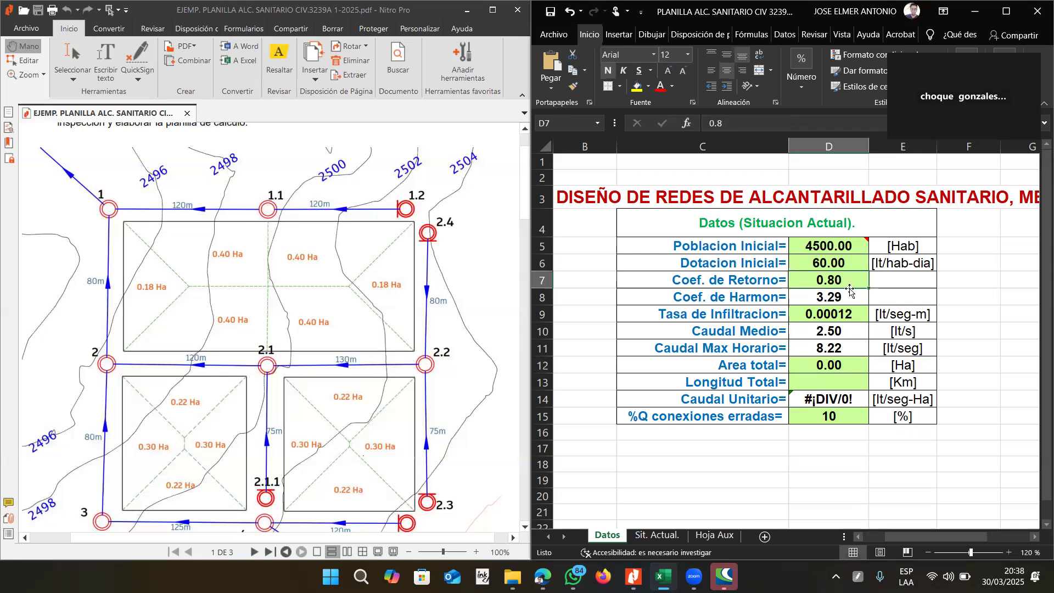
{"action": "left_click", "coordinate": [843, 363]}
{"action": "left_click", "coordinate": [843, 284]}
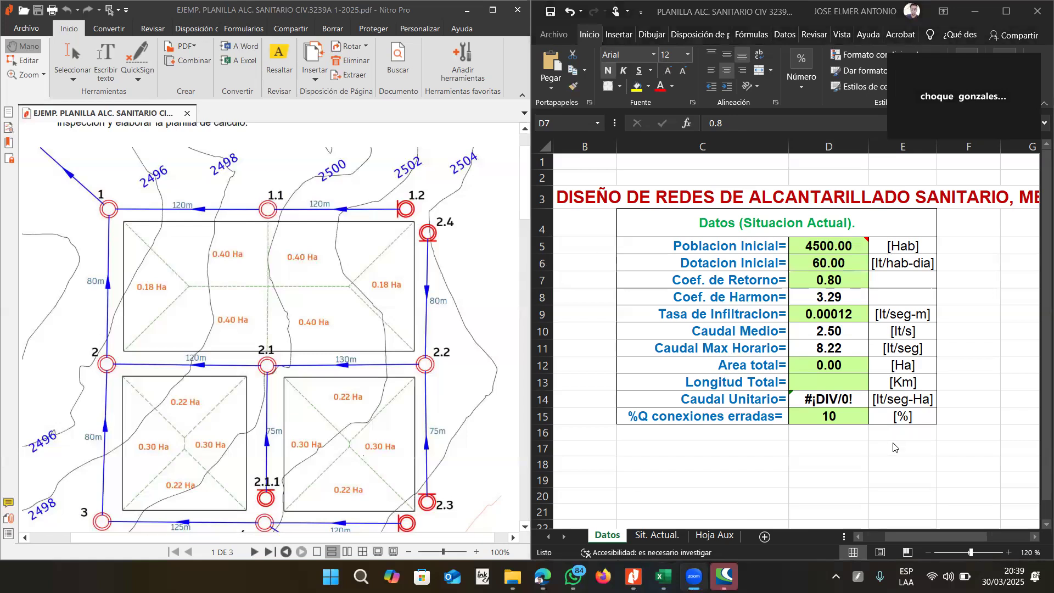
Review the Area total and Longitud Total cells and examine which cells the Caudal Unitario formula uses.
{"action": "left_click", "coordinate": [841, 364]}
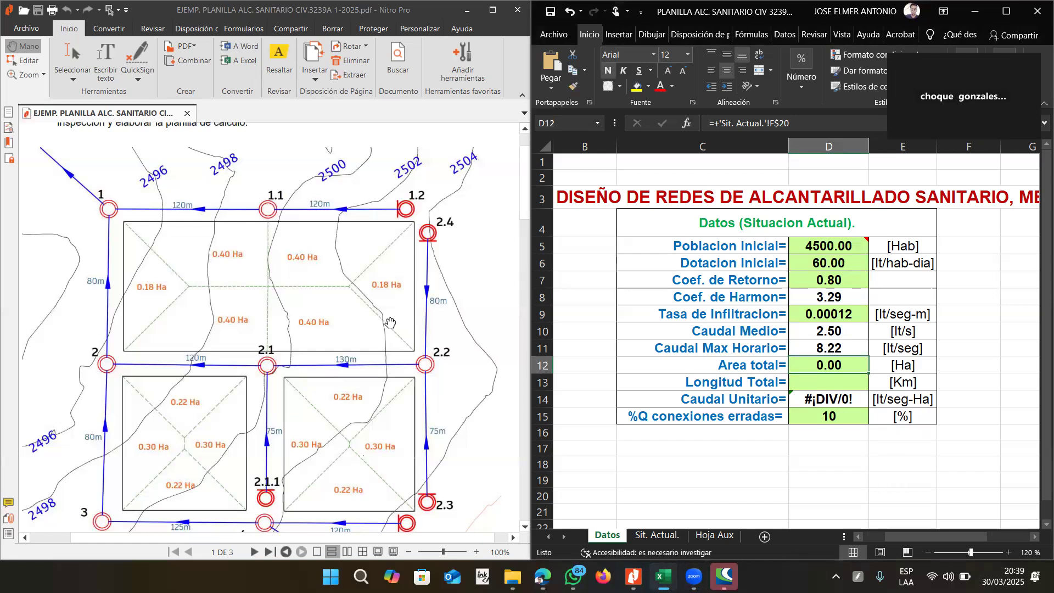
{"action": "left_click", "coordinate": [812, 385]}
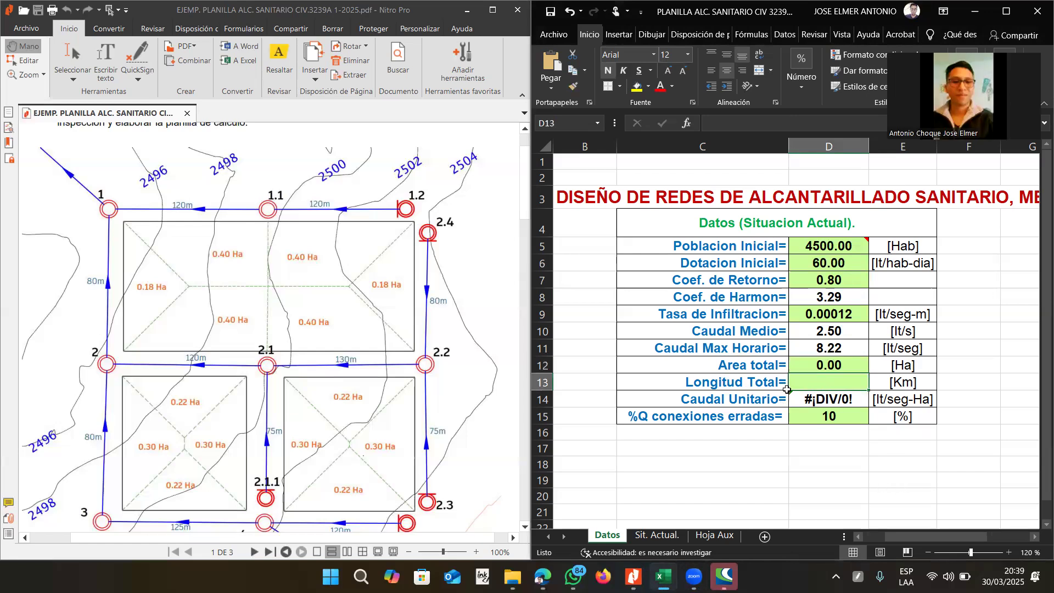
{"action": "left_click", "coordinate": [829, 367]}
{"action": "left_click", "coordinate": [845, 403]}
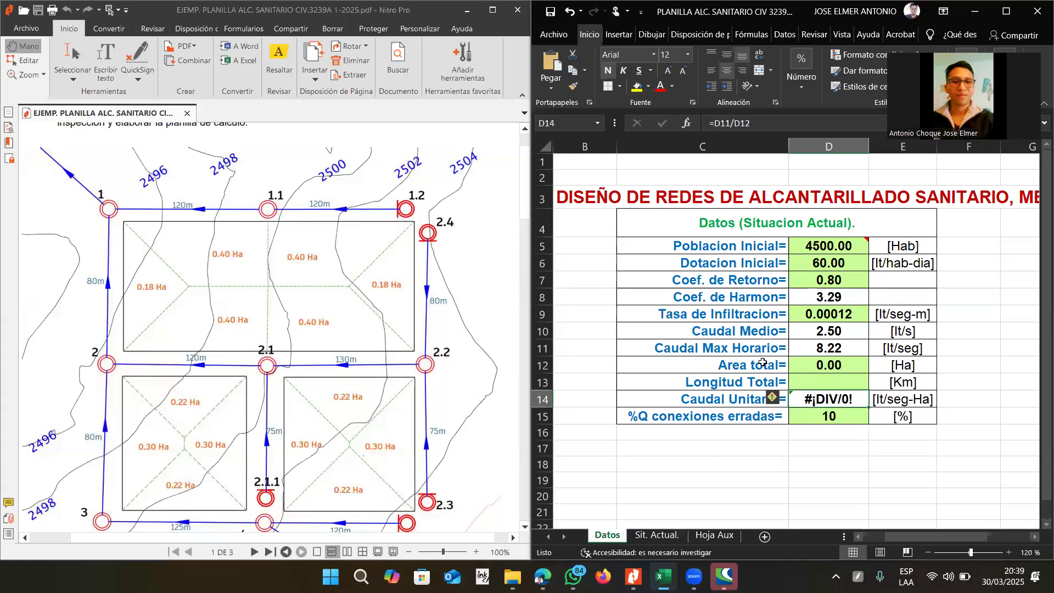
{"action": "left_click", "coordinate": [824, 365]}
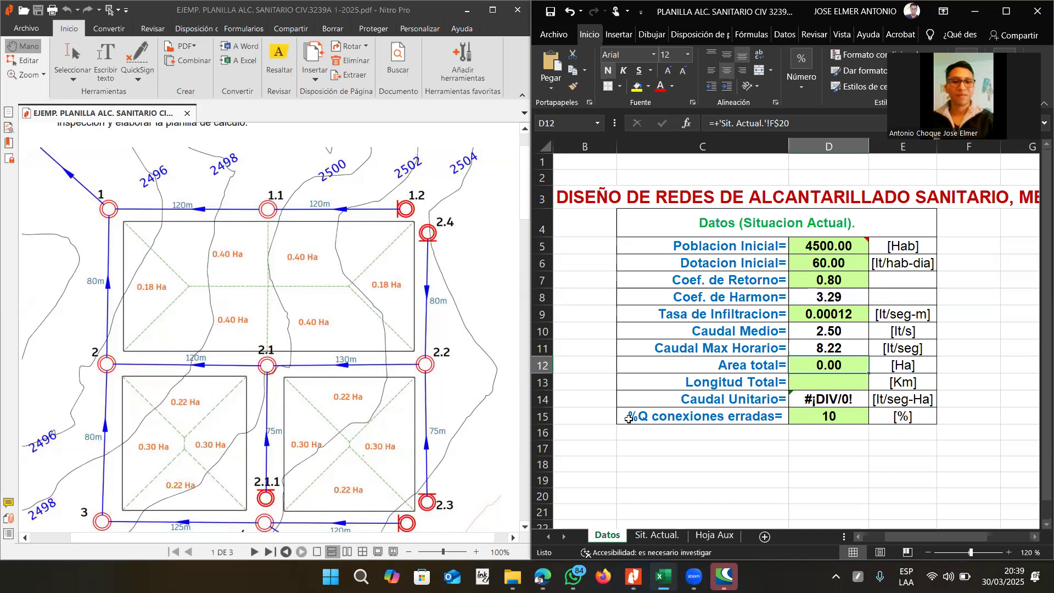
{"action": "left_click", "coordinate": [840, 388]}
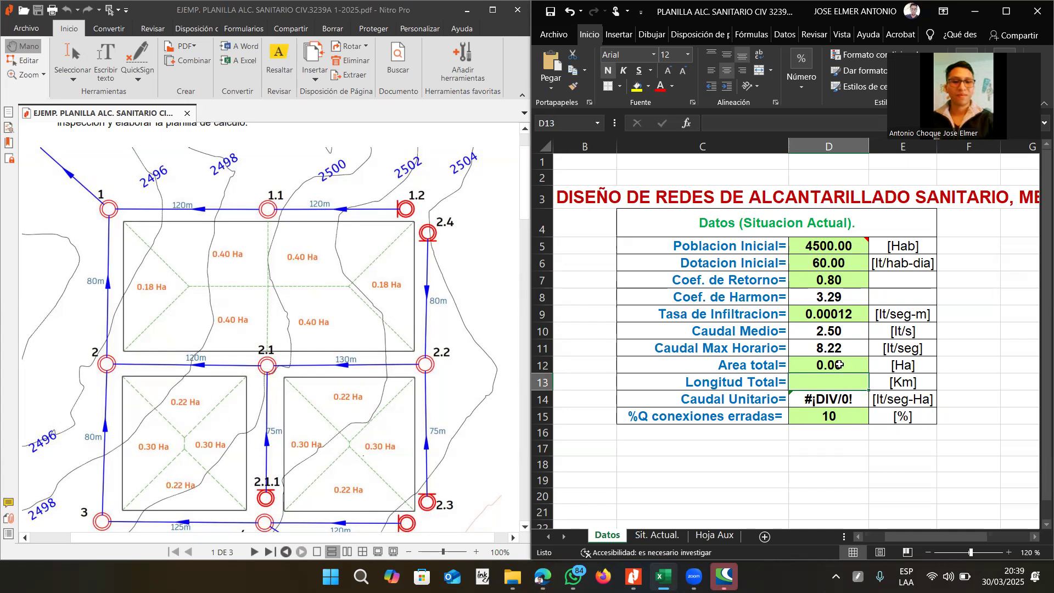
{"action": "left_click", "coordinate": [833, 398]}
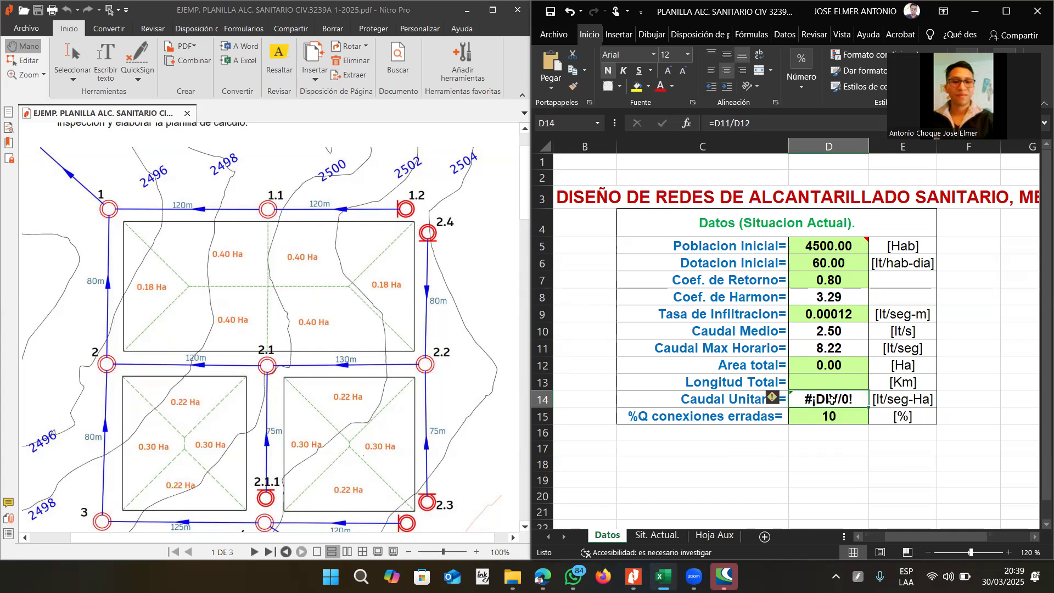
{"action": "double_click", "coordinate": [832, 399]}
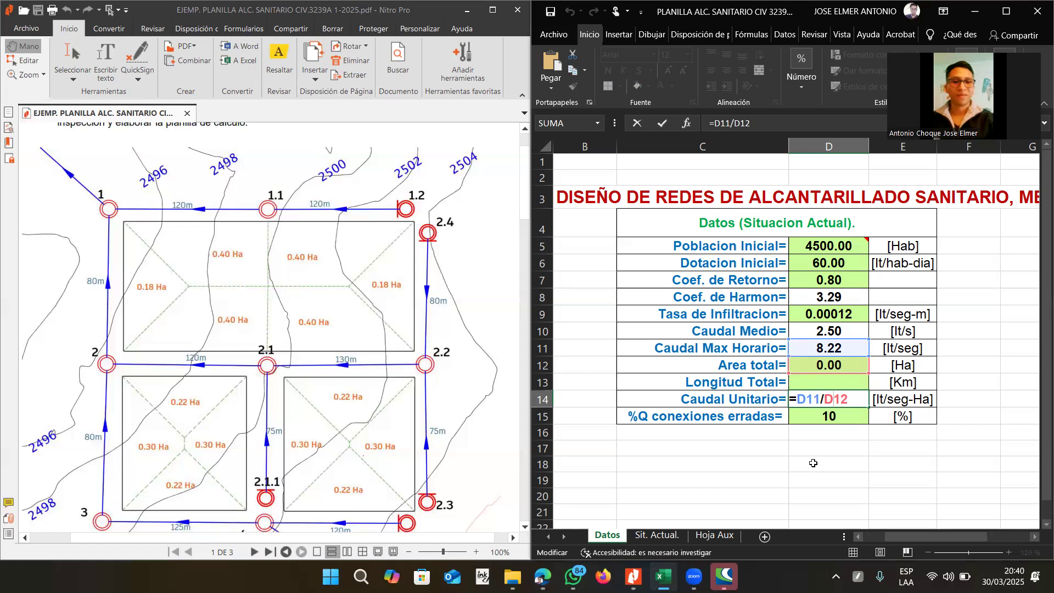
{"action": "key", "text": "ctrl+Return"}
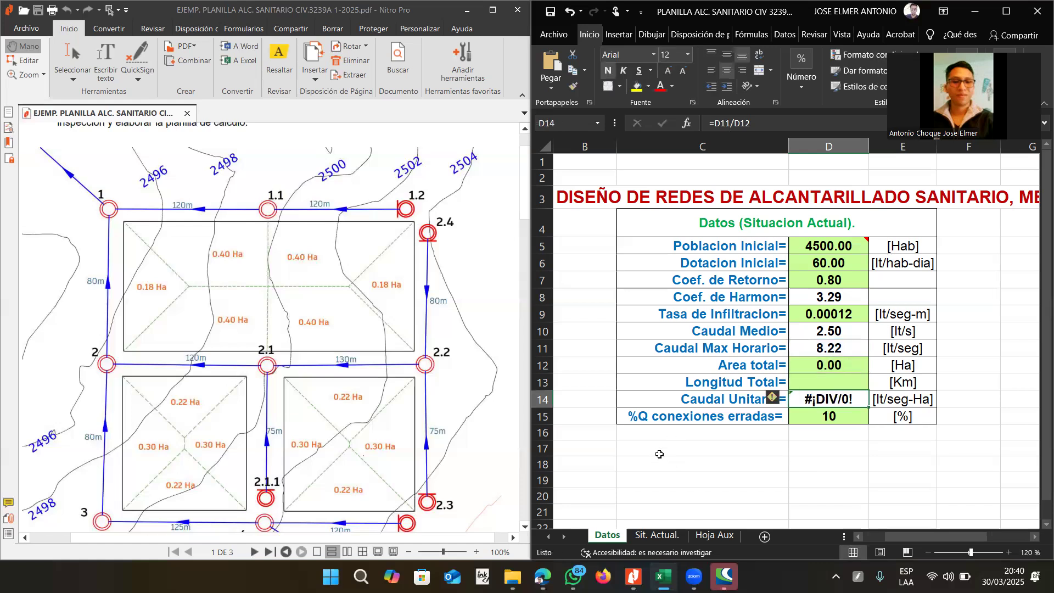
Review the %Q conexiones erradas value and open the Sit. Actual. sheet.
{"action": "left_click", "coordinate": [836, 420]}
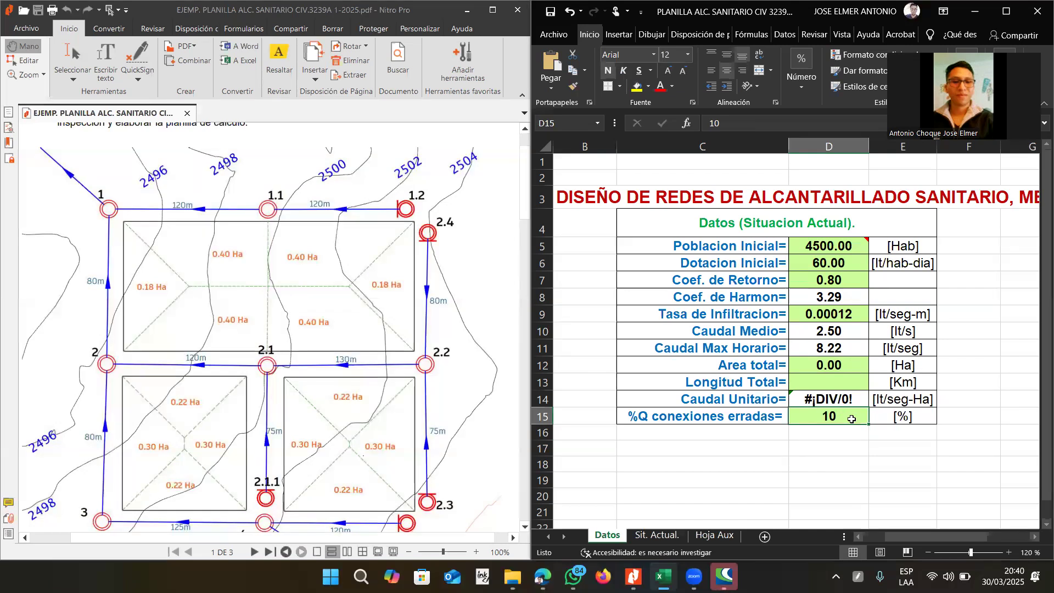
{"action": "left_click", "coordinate": [851, 444]}
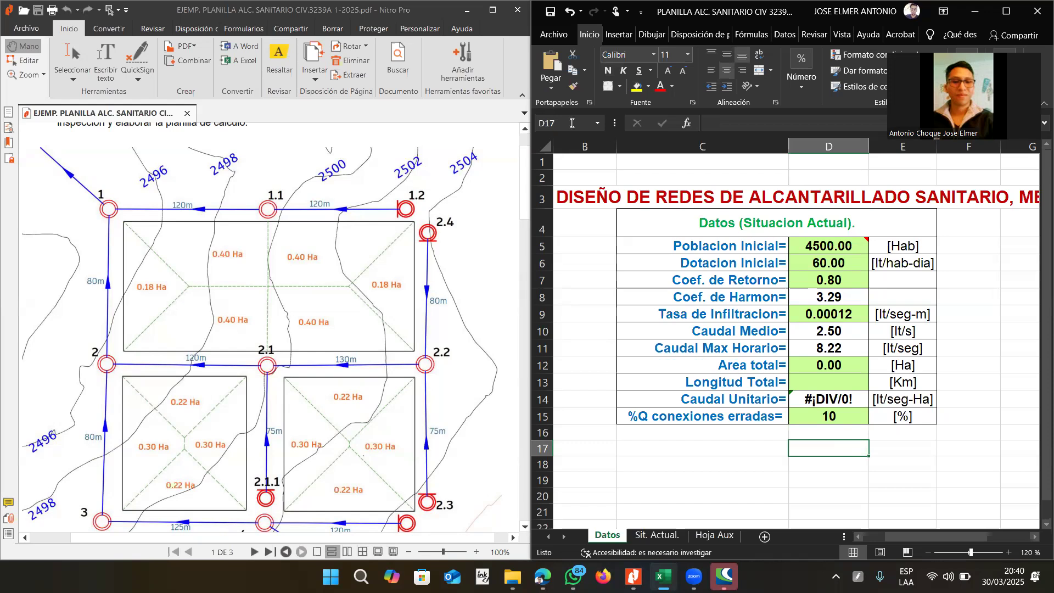
{"action": "left_click", "coordinate": [656, 539]}
{"action": "key", "text": "ctrl+Page_Down"}
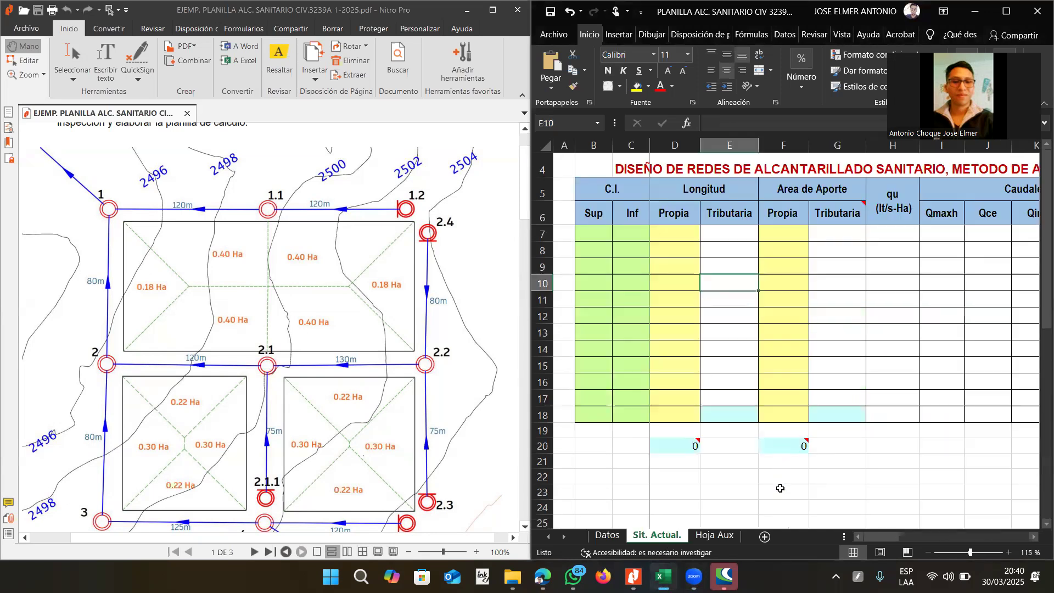
Examine the calculation table's columns along row 8, from the tributary length through flows, elevations, slopes and diameters to T [m].
{"action": "left_click", "coordinate": [733, 321]}
{"action": "left_click", "coordinate": [725, 285]}
{"action": "left_click", "coordinate": [724, 255]}
{"action": "key", "text": "Right"}
{"action": "key", "text": "Right"}
{"action": "key", "text": "Right"}
{"action": "key", "text": "Right"}
{"action": "key", "text": "Right"}
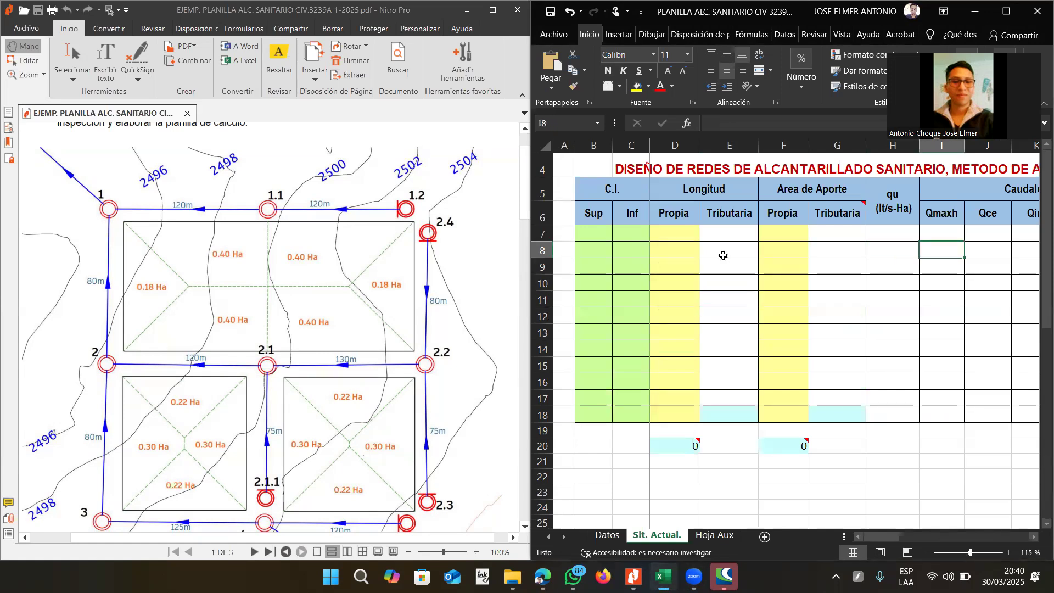
{"action": "key", "text": "Right"}
{"action": "key", "text": "Right"}
{"action": "key", "text": "Right"}
{"action": "key", "text": "Right"}
{"action": "key", "text": "Right"}
{"action": "key", "text": "Right"}
{"action": "key", "text": "Right"}
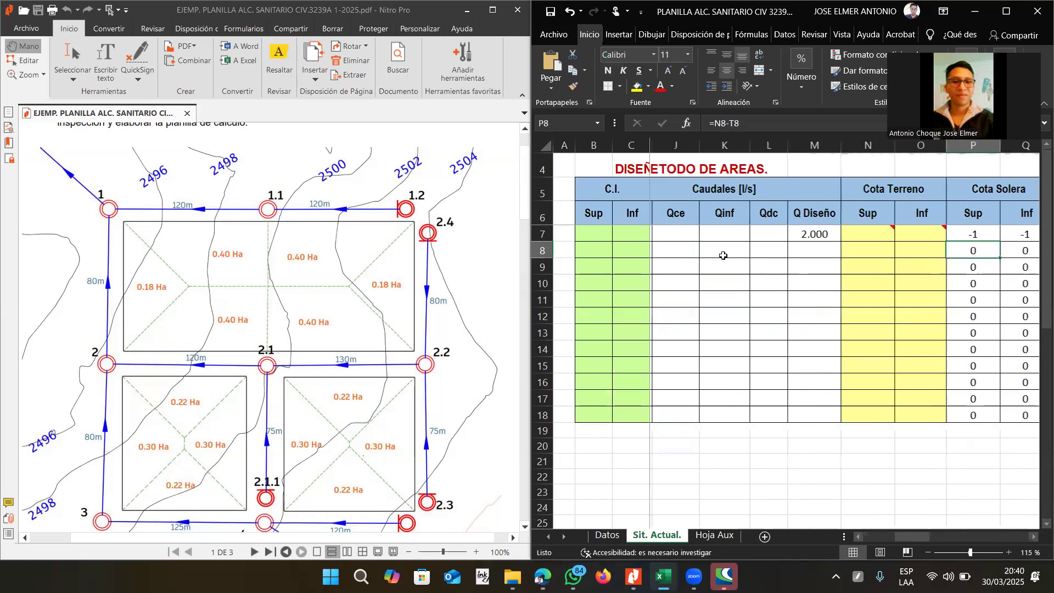
{"action": "key", "text": "Right"}
{"action": "key", "text": "Right"}
{"action": "key", "text": "Right"}
{"action": "key", "text": "Right"}
{"action": "key", "text": "Right"}
{"action": "key", "text": "Right"}
{"action": "key", "text": "Right"}
{"action": "key", "text": "Right"}
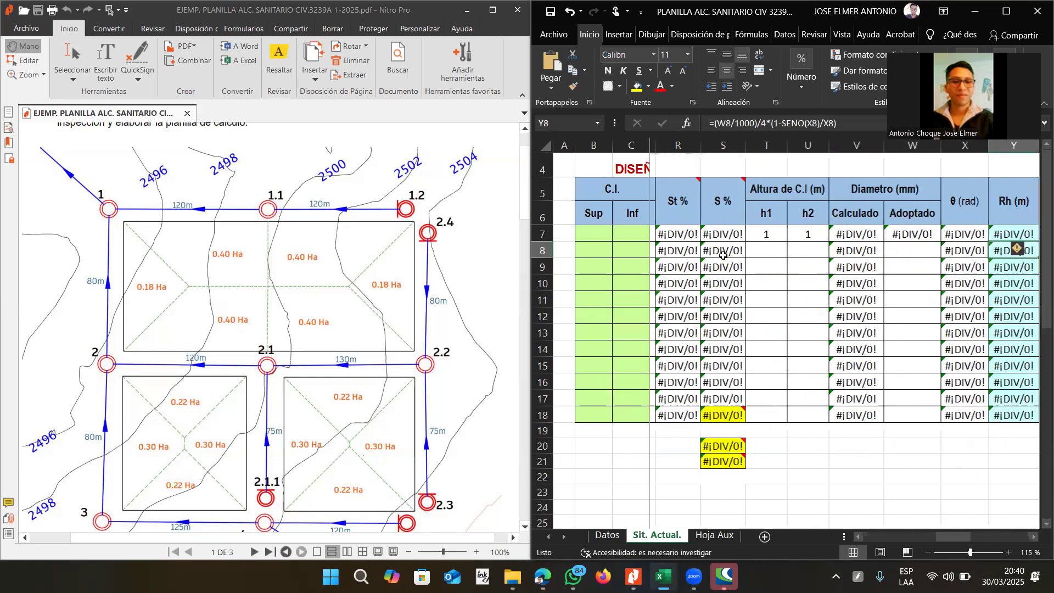
{"action": "key", "text": "Right"}
{"action": "key", "text": "Right"}
{"action": "key", "text": "Right"}
{"action": "key", "text": "Right"}
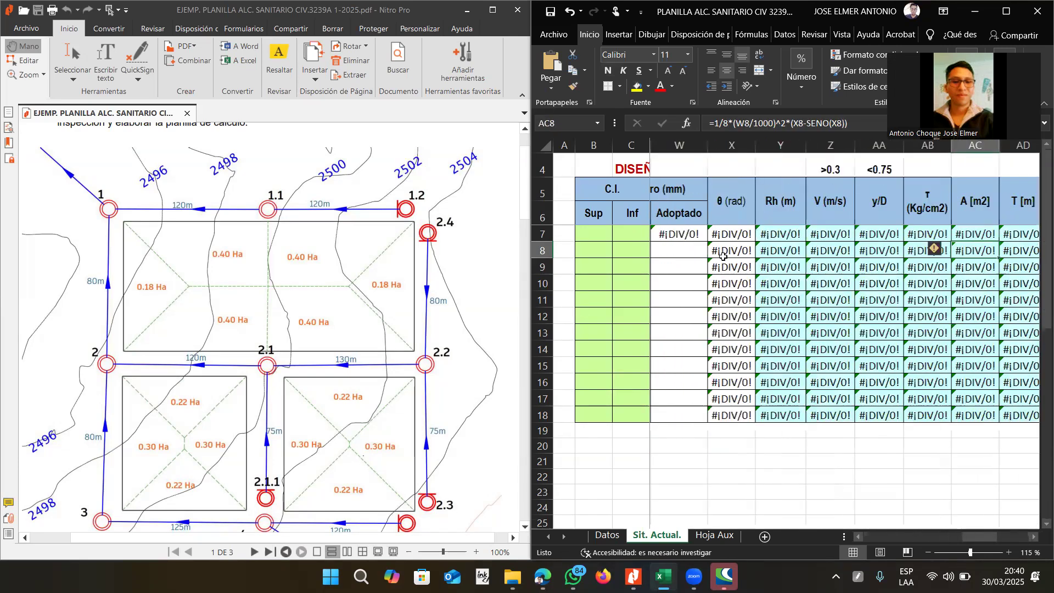
{"action": "key", "text": "Right"}
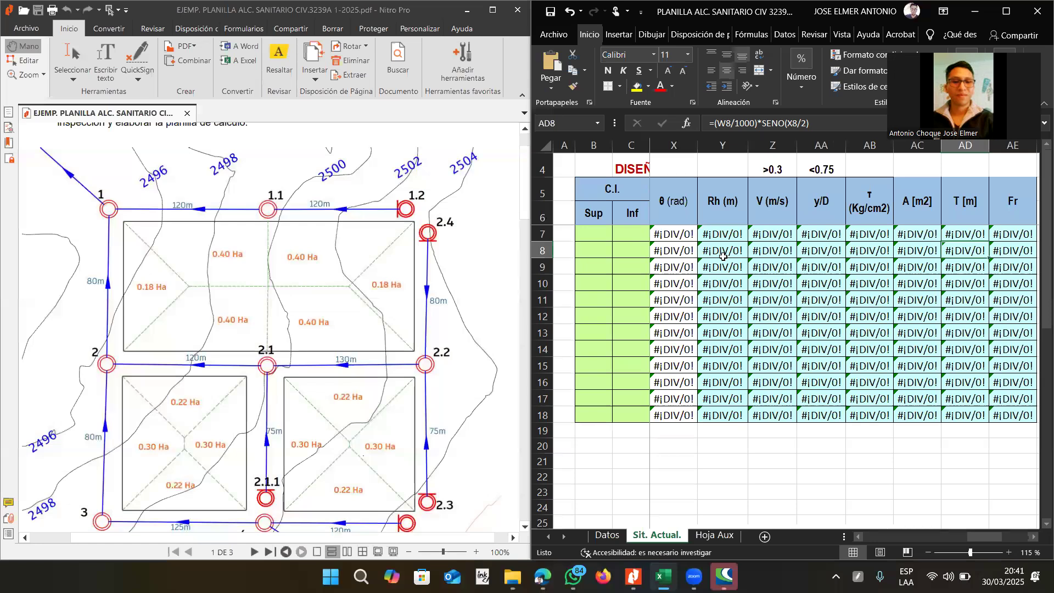
Go back through row 8 from the hydraulic result columns to the start of the table, reviewing each column group.
{"action": "key", "text": "Left"}
{"action": "key", "text": "Left"}
{"action": "key", "text": "Left"}
{"action": "key", "text": "Left"}
{"action": "key", "text": "Left"}
{"action": "key", "text": "Left"}
{"action": "key", "text": "Left"}
{"action": "key", "text": "Left"}
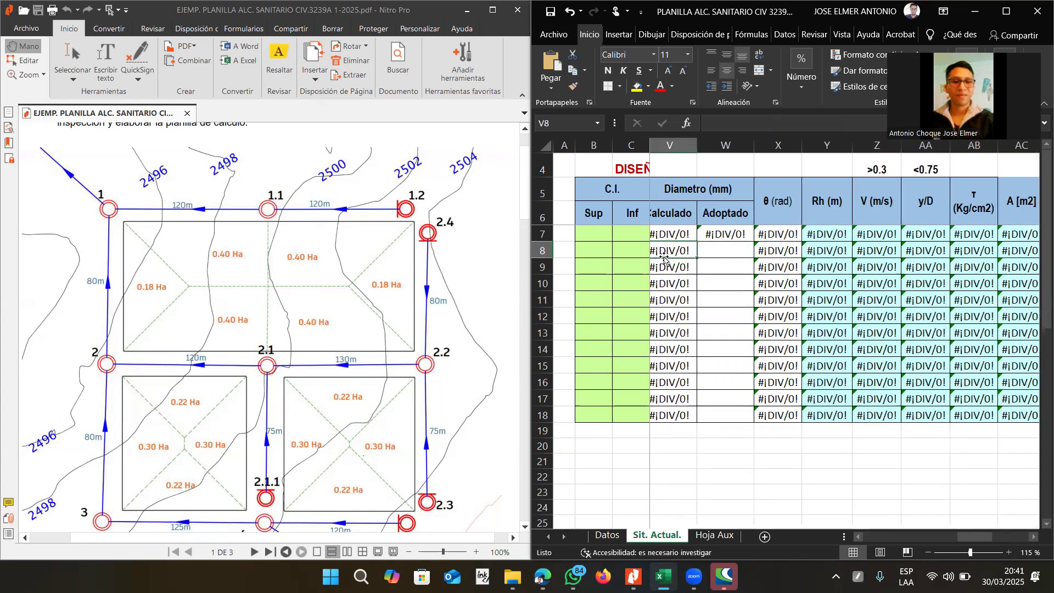
{"action": "key", "text": "Left"}
{"action": "key", "text": "Left"}
{"action": "key", "text": "Left"}
{"action": "key", "text": "Left"}
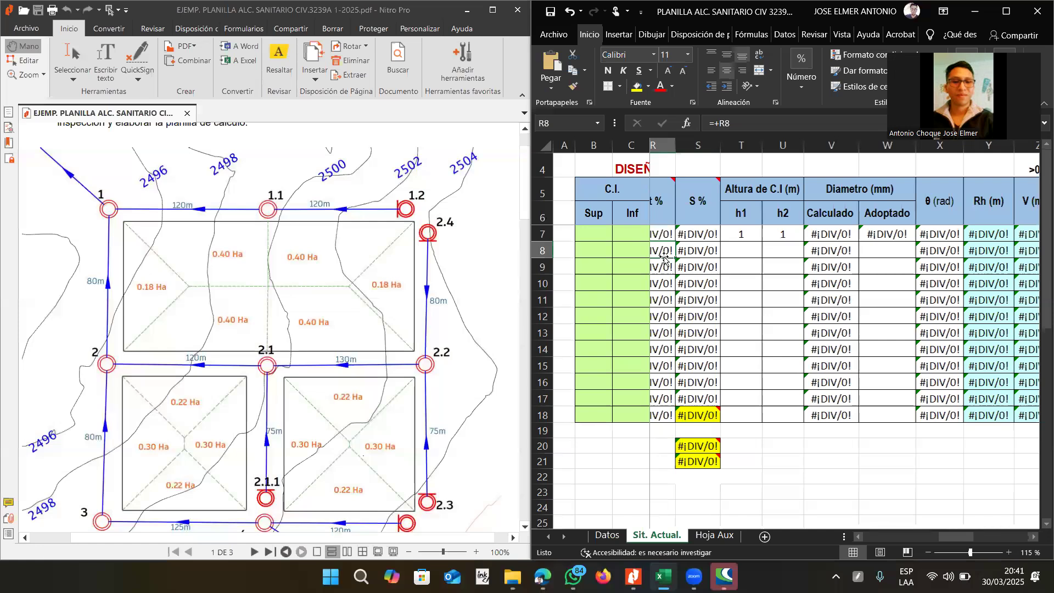
{"action": "key", "text": "Left"}
{"action": "key", "text": "Left"}
{"action": "key", "text": "Left"}
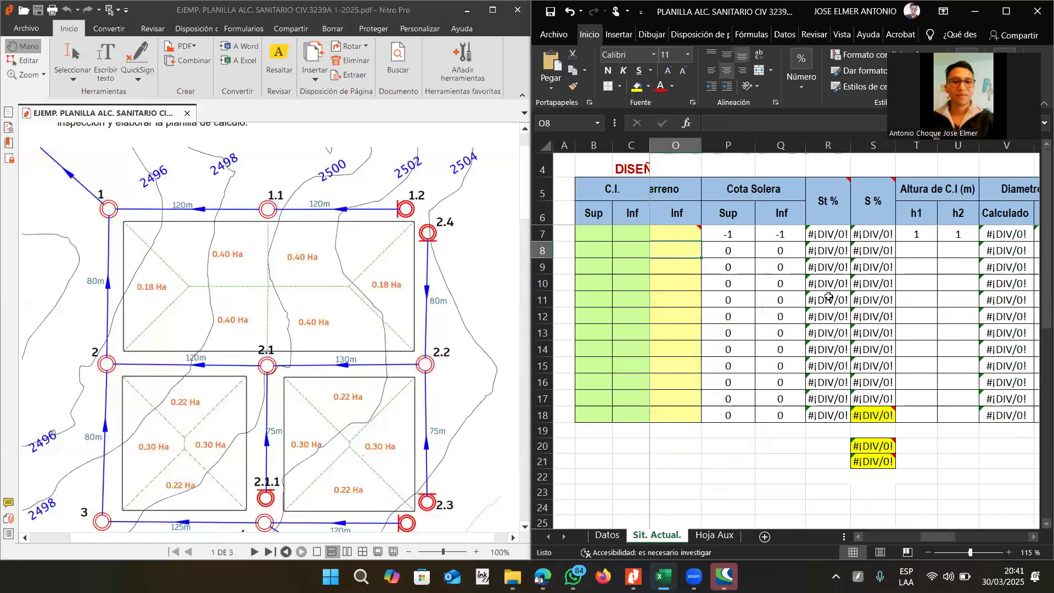
{"action": "key", "text": "Left"}
{"action": "key", "text": "Left"}
{"action": "key", "text": "Left"}
{"action": "key", "text": "Left"}
{"action": "key", "text": "Left"}
{"action": "key", "text": "Left"}
{"action": "key", "text": "Left"}
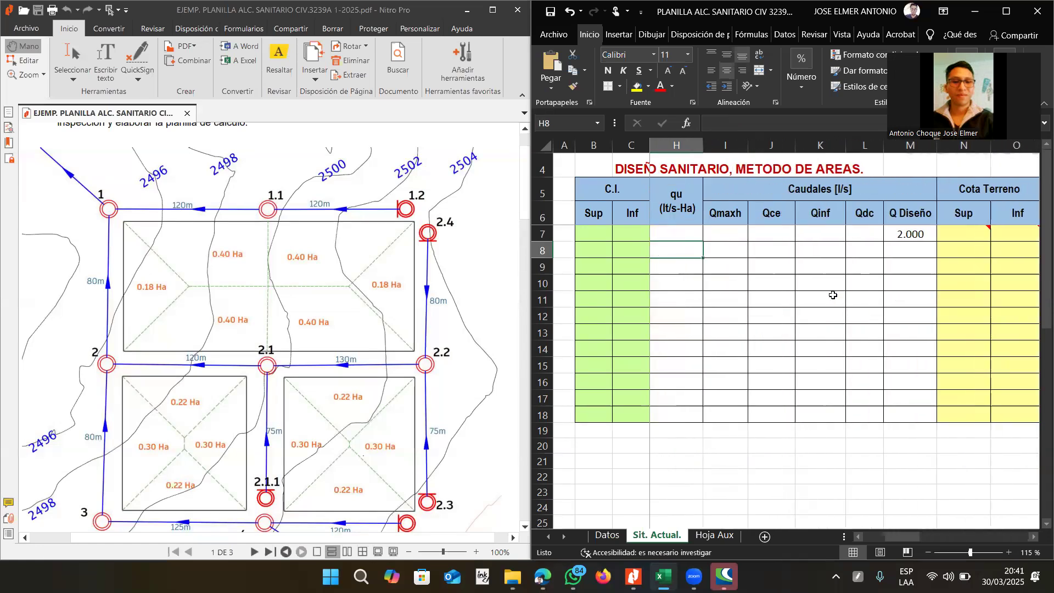
{"action": "key", "text": "Left"}
{"action": "key", "text": "Left"}
{"action": "key", "text": "Left"}
{"action": "key", "text": "Left"}
{"action": "key", "text": "Left"}
{"action": "key", "text": "Left"}
{"action": "key", "text": "Left"}
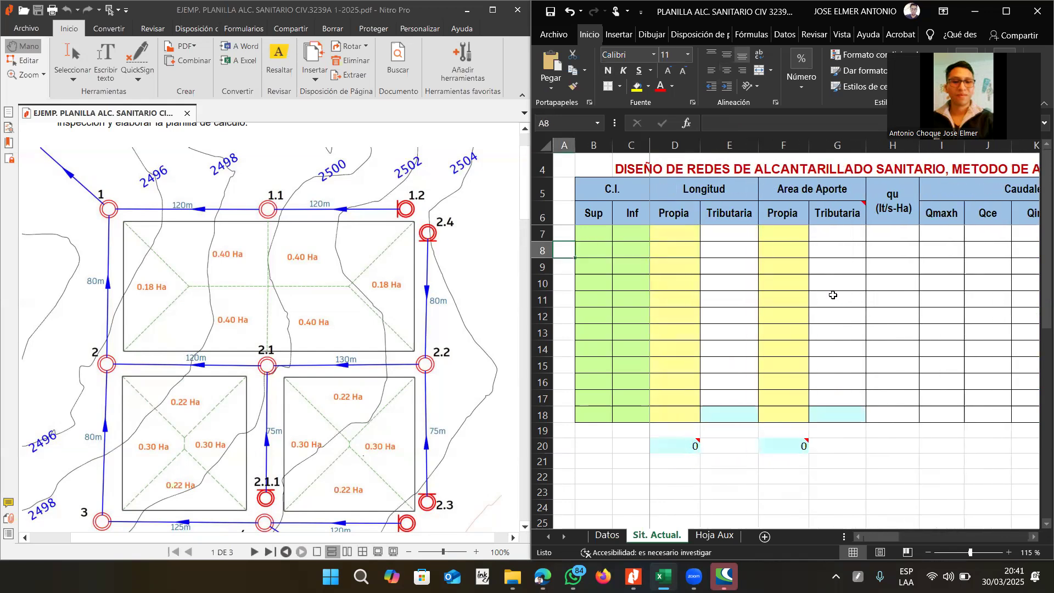
Examine the sewer network plan in the PDF to trace the main collector from manhole 5 to manhole 1.
{"action": "left_click", "coordinate": [683, 282]}
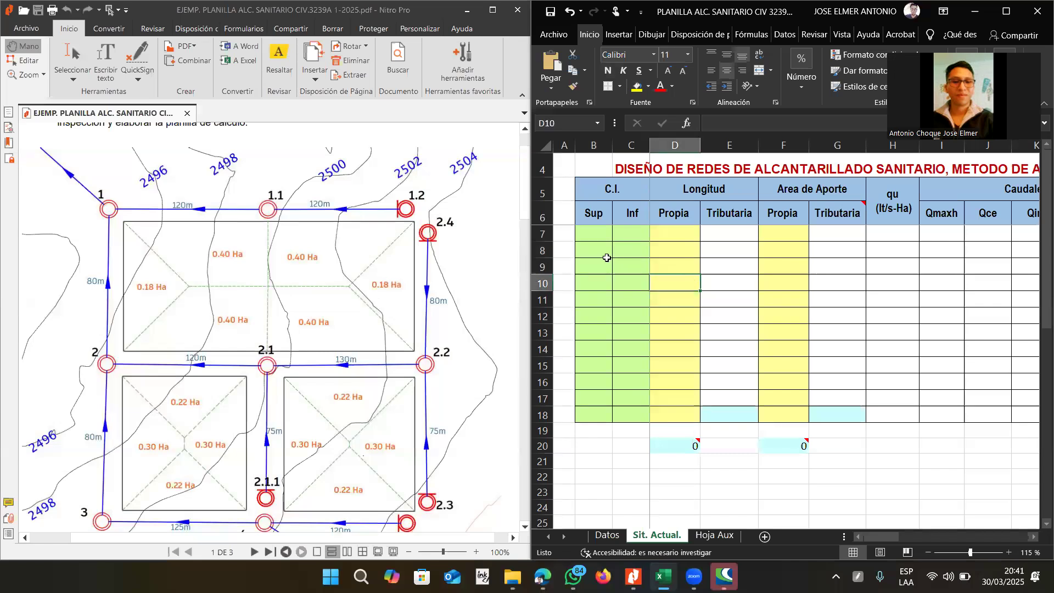
{"action": "left_click", "coordinate": [601, 237]}
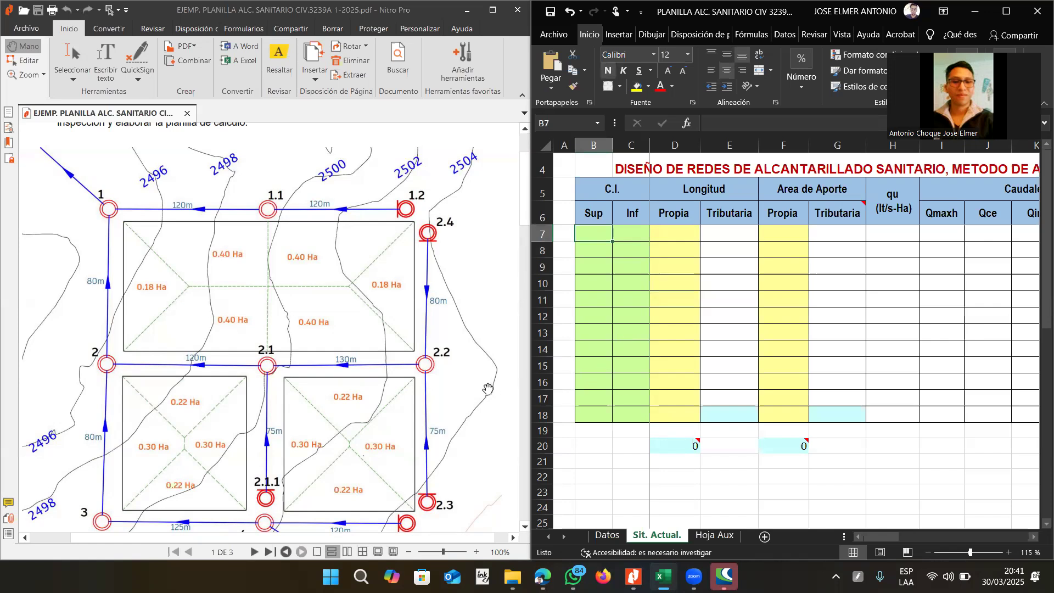
{"action": "scroll", "coordinate": [487, 388], "scroll_direction": "down", "scroll_amount": 1}
{"action": "left_click", "coordinate": [414, 497]}
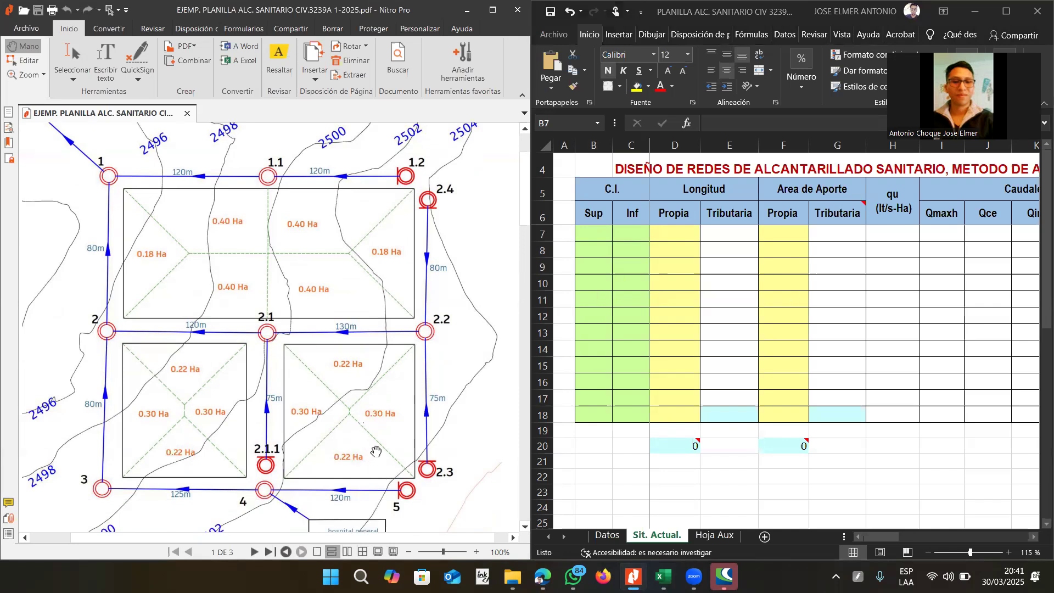
{"action": "scroll", "coordinate": [211, 300], "scroll_direction": "up", "scroll_amount": 2}
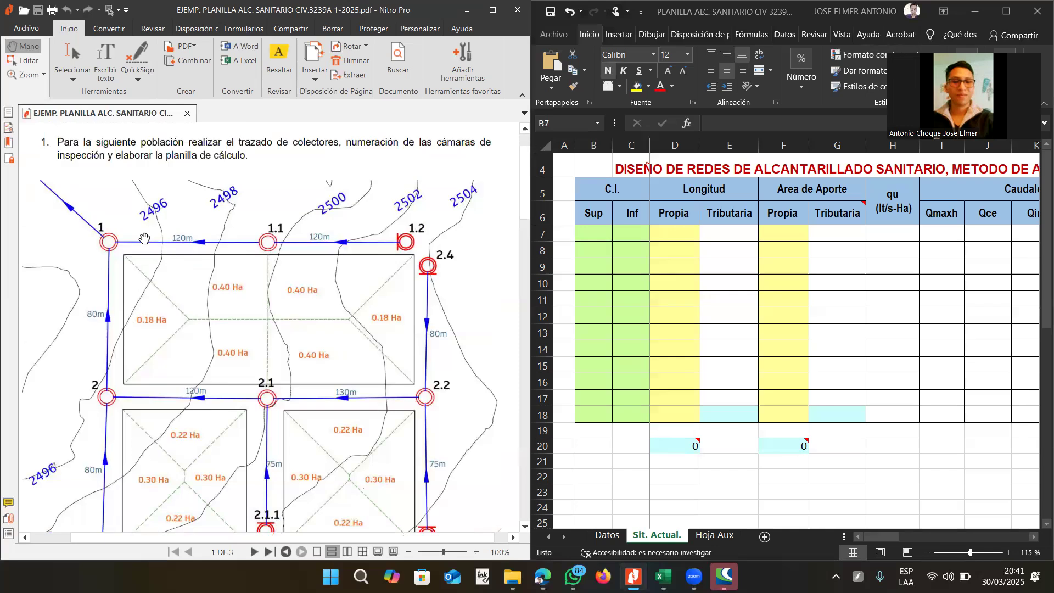
{"action": "scroll", "coordinate": [144, 236], "scroll_direction": "down", "scroll_amount": 2}
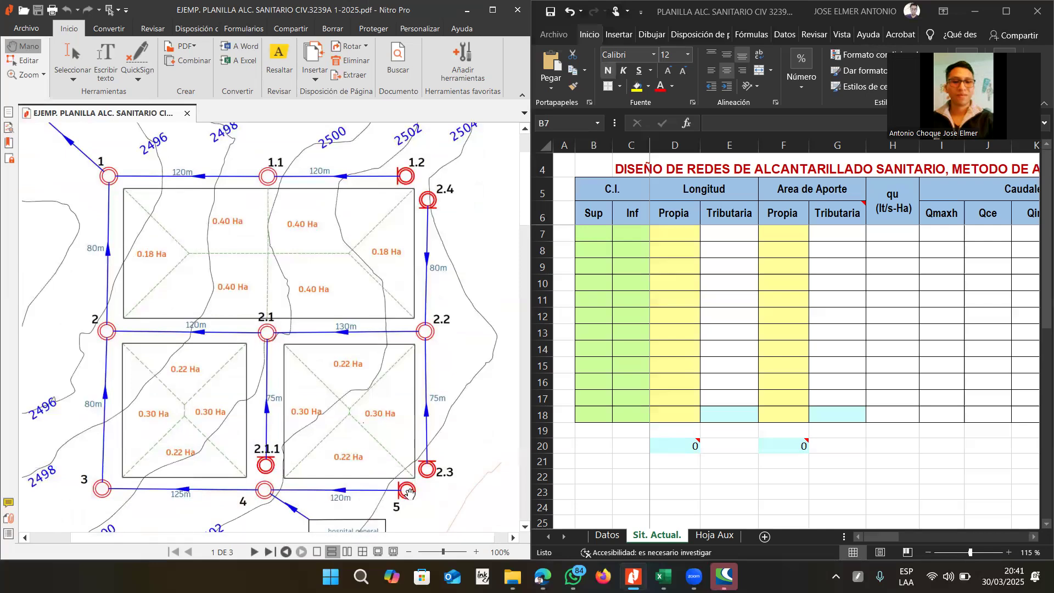
{"action": "scroll", "coordinate": [409, 494], "scroll_direction": "down", "scroll_amount": 3}
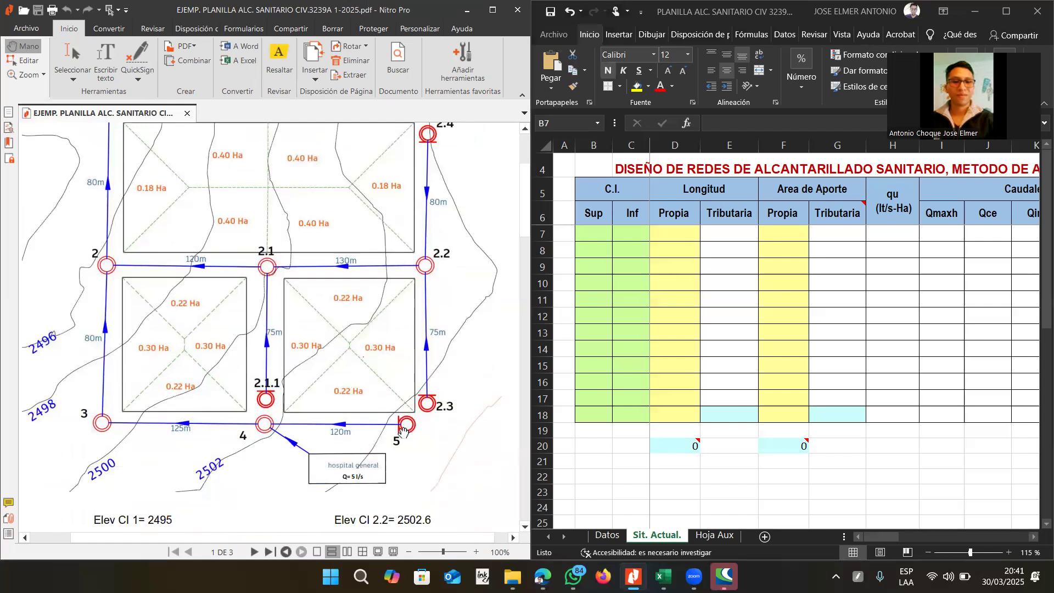
{"action": "scroll", "coordinate": [400, 431], "scroll_direction": "up", "scroll_amount": 1}
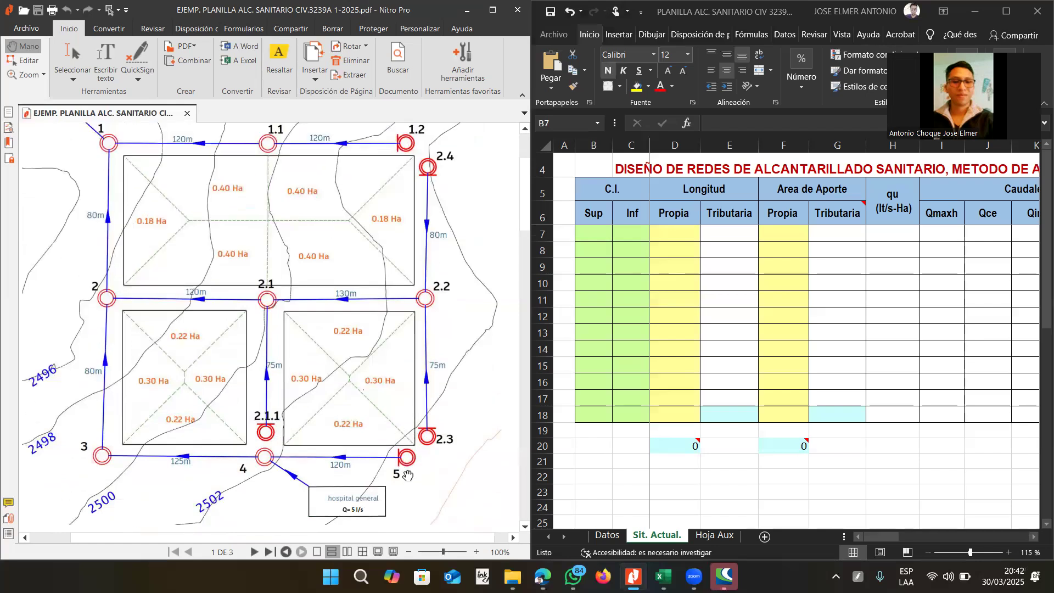
Enter the upper and lower manholes of the first two pipe sections: 5 to 4 in row 7 and 4 to 3 in row 8.
{"action": "left_click", "coordinate": [600, 237]}
{"action": "double_click", "coordinate": [602, 241]}
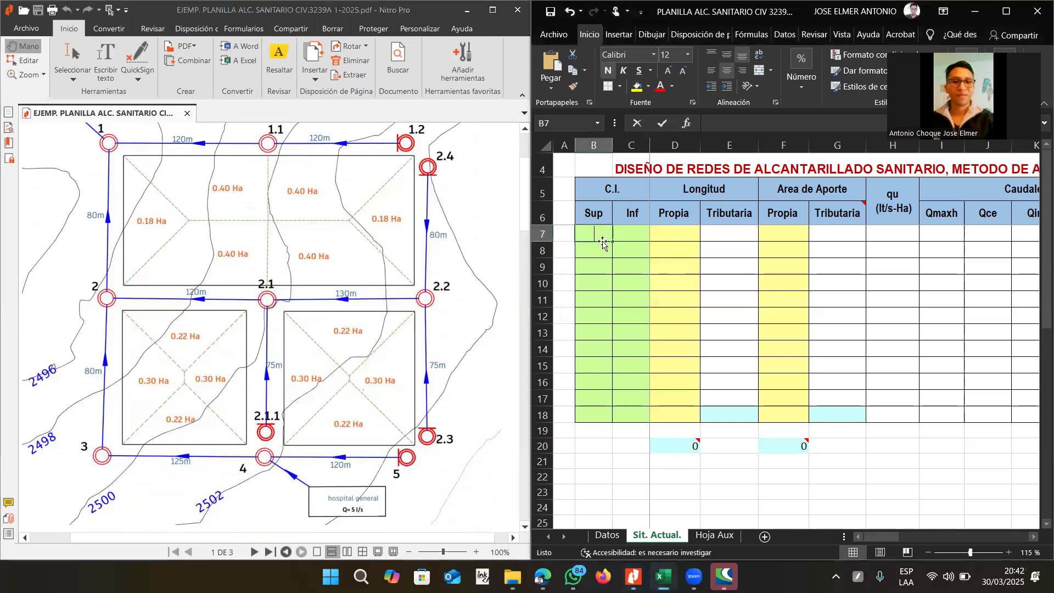
{"action": "type", "text": "5"}
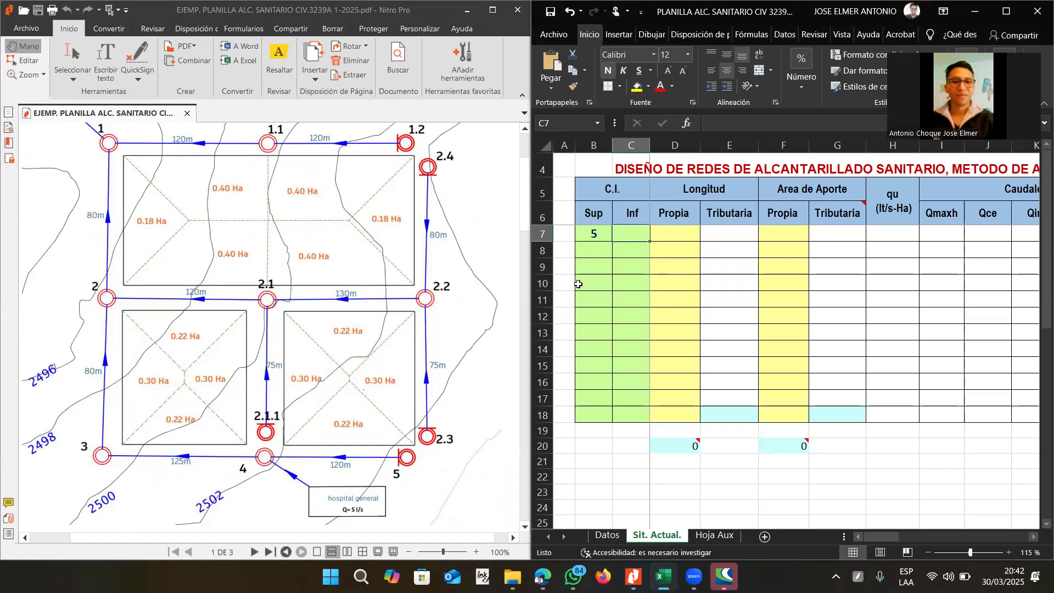
{"action": "type", "text": "4"}
{"action": "left_click", "coordinate": [590, 249]}
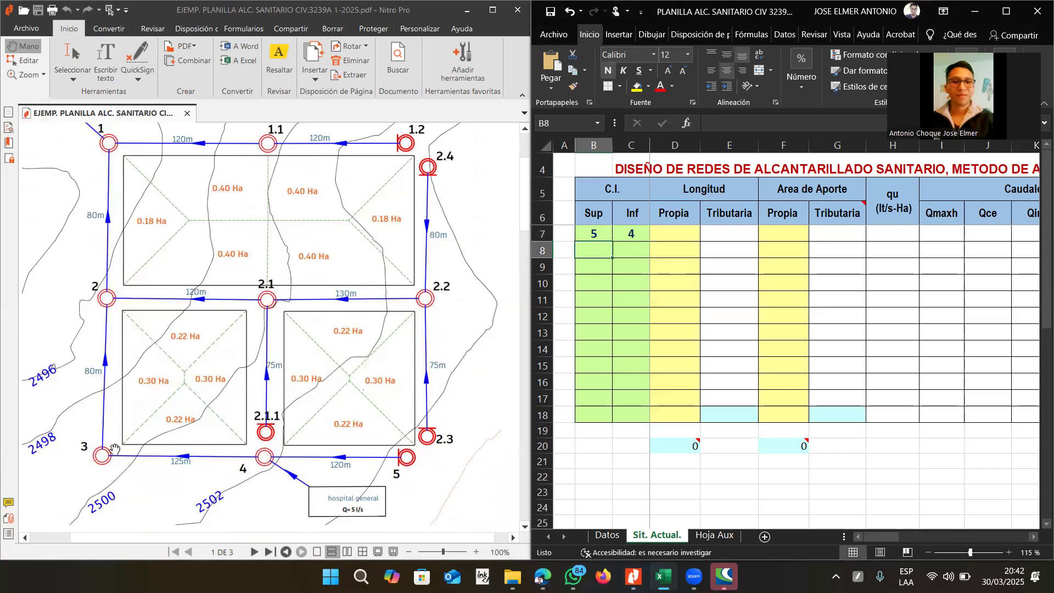
{"action": "type", "text": "4"}
{"action": "left_click", "coordinate": [620, 250]}
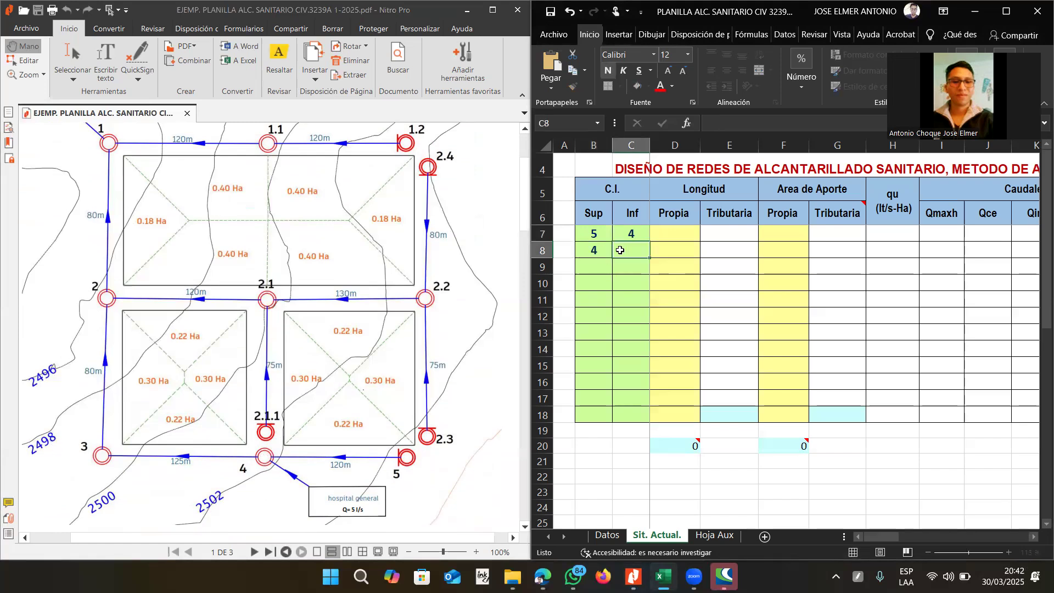
{"action": "type", "text": "3"}
Enter the pipe section from manhole 3 to manhole 2 in row 9 of the C.I. columns.
{"action": "left_click", "coordinate": [596, 269]}
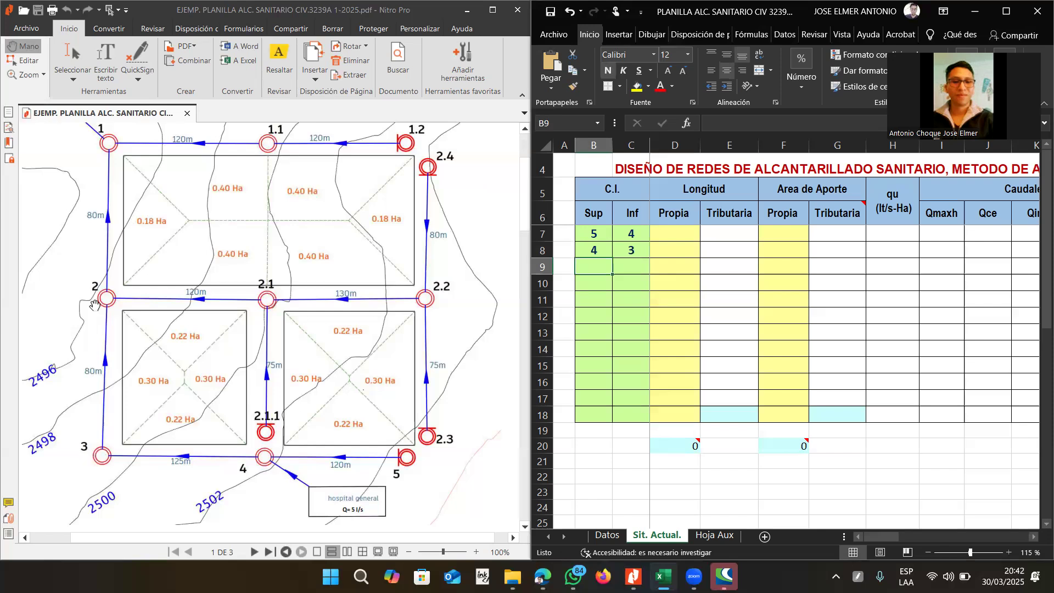
{"action": "type", "text": "3"}
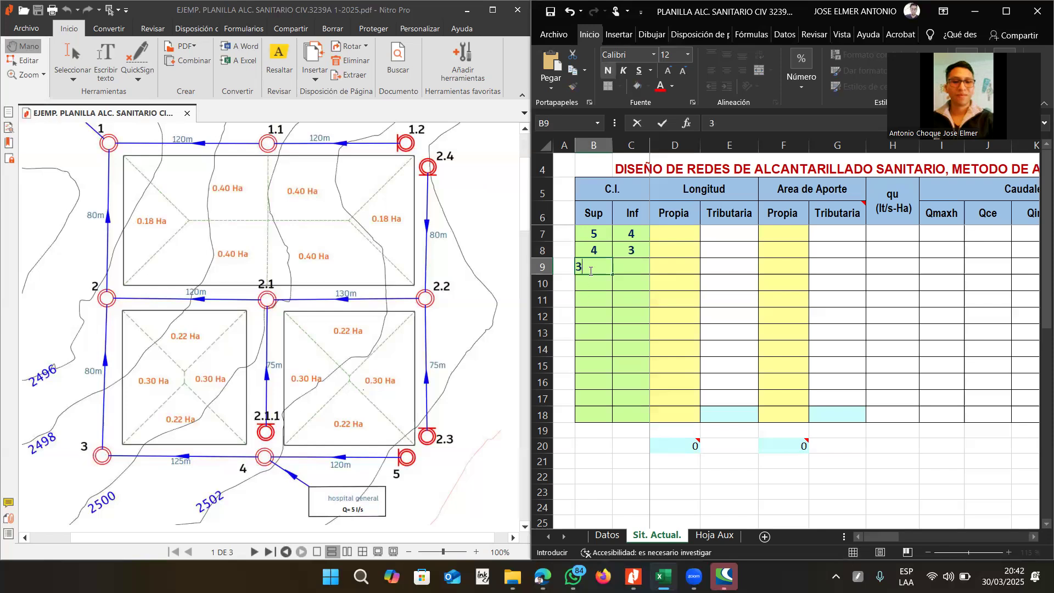
{"action": "left_click", "coordinate": [630, 271]}
{"action": "type", "text": "2"}
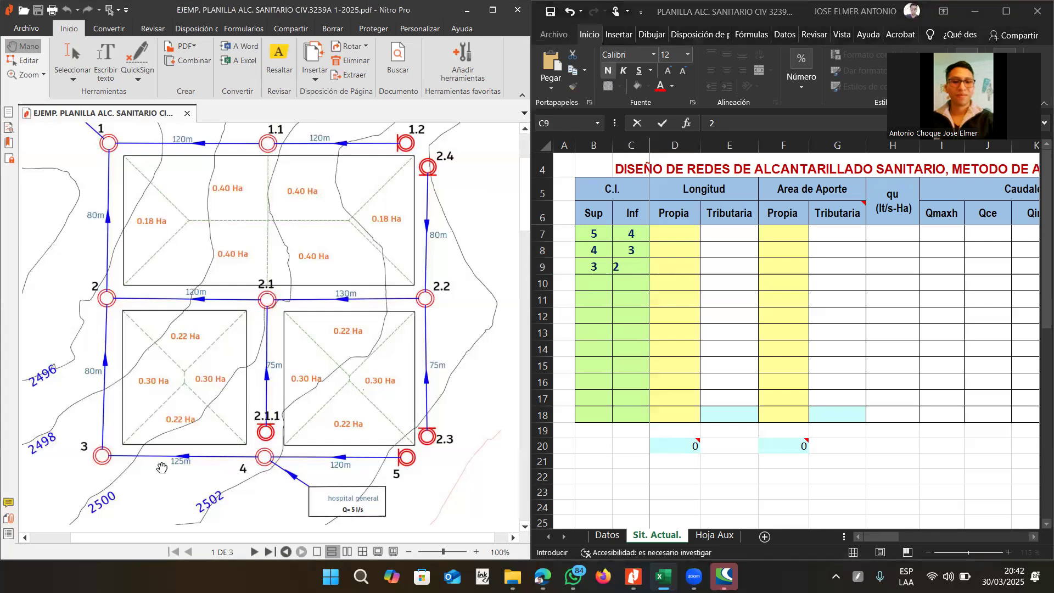
{"action": "left_click", "coordinate": [630, 297]}
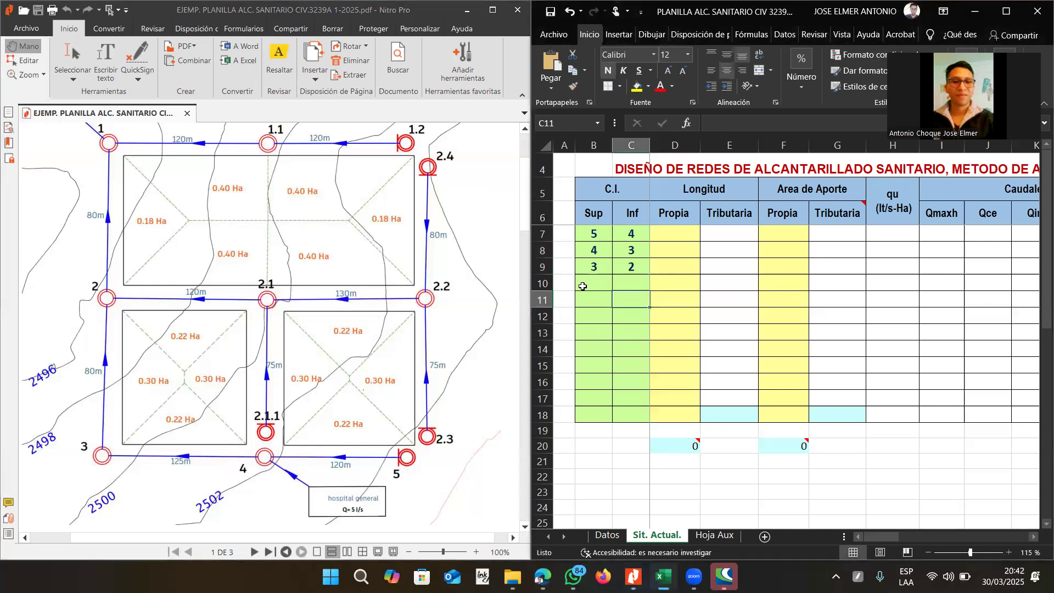
Enter the pipe section from manhole 2.3 to manhole 2.2 in row 10 of the C.I. columns.
{"action": "left_click", "coordinate": [583, 286]}
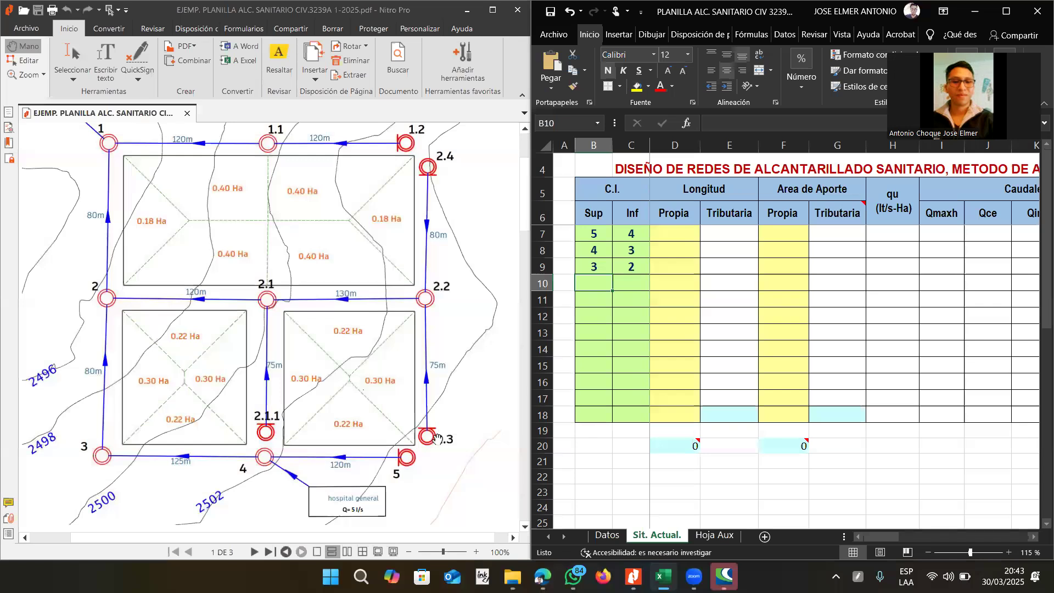
{"action": "left_click", "coordinate": [600, 298]}
{"action": "left_click", "coordinate": [601, 283]}
{"action": "type", "text": "2.3"}
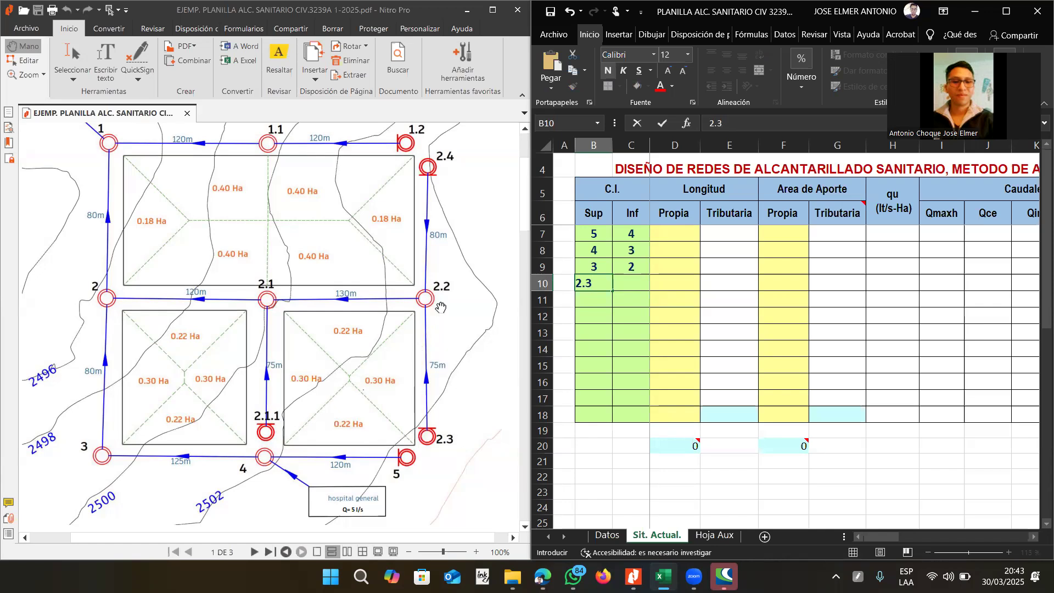
{"action": "left_click", "coordinate": [626, 282]}
{"action": "type", "text": "2.2"}
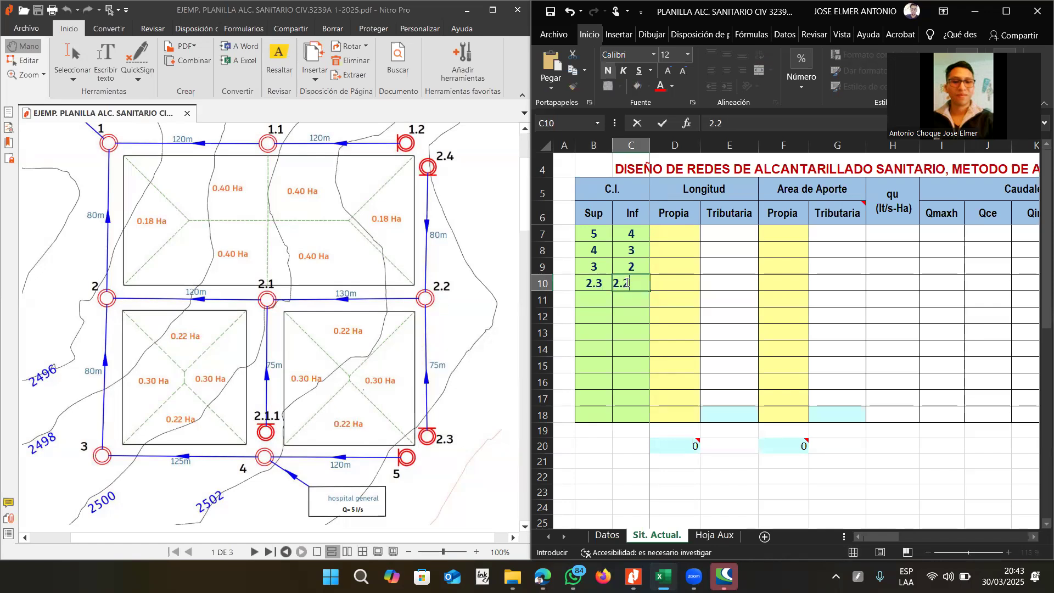
Enter the pipe section from manhole 2.4 to manhole 2.2 in row 11 of the C.I. columns.
{"action": "left_click", "coordinate": [589, 303]}
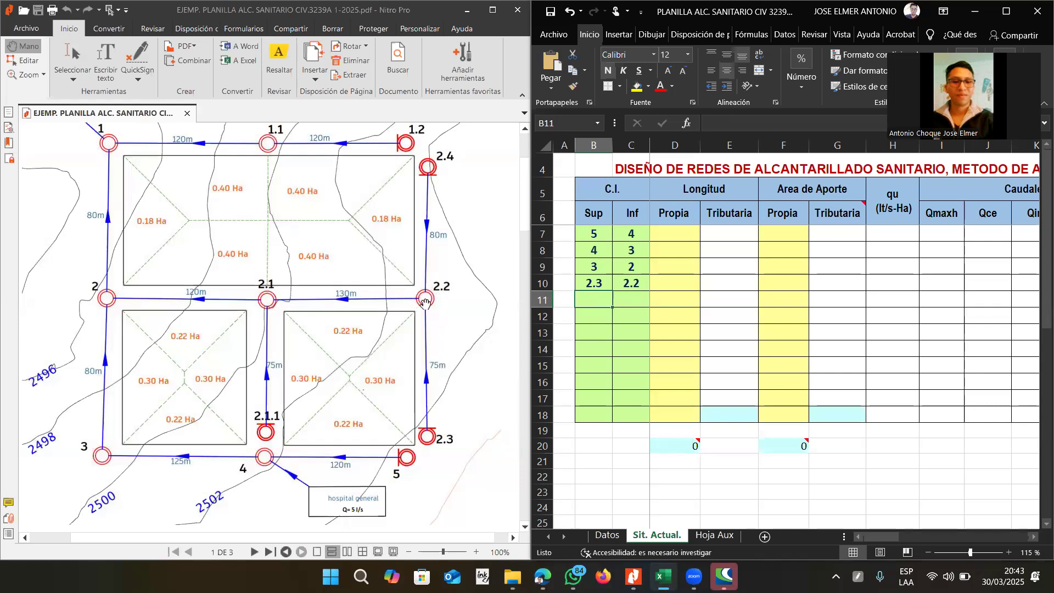
{"action": "type", "text": "2.4"}
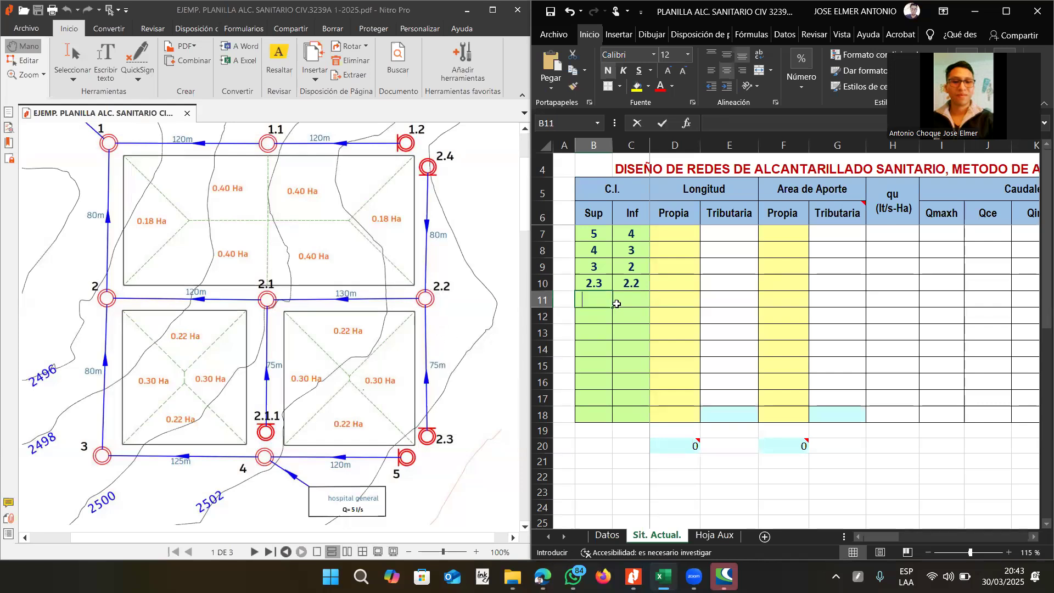
{"action": "left_click", "coordinate": [629, 300]}
{"action": "type", "text": "2.2"}
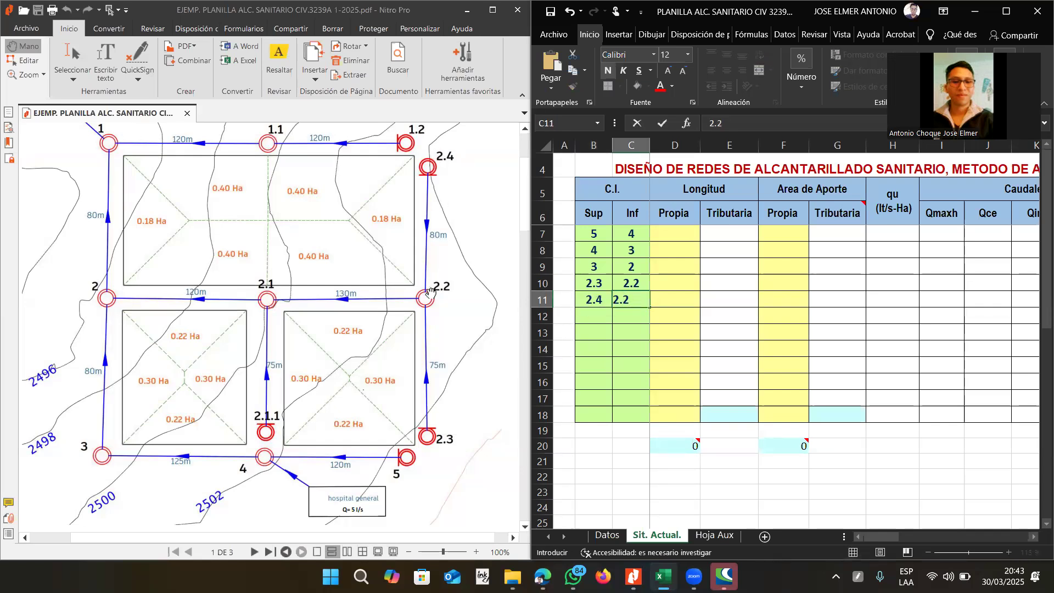
{"action": "key", "text": "Return"}
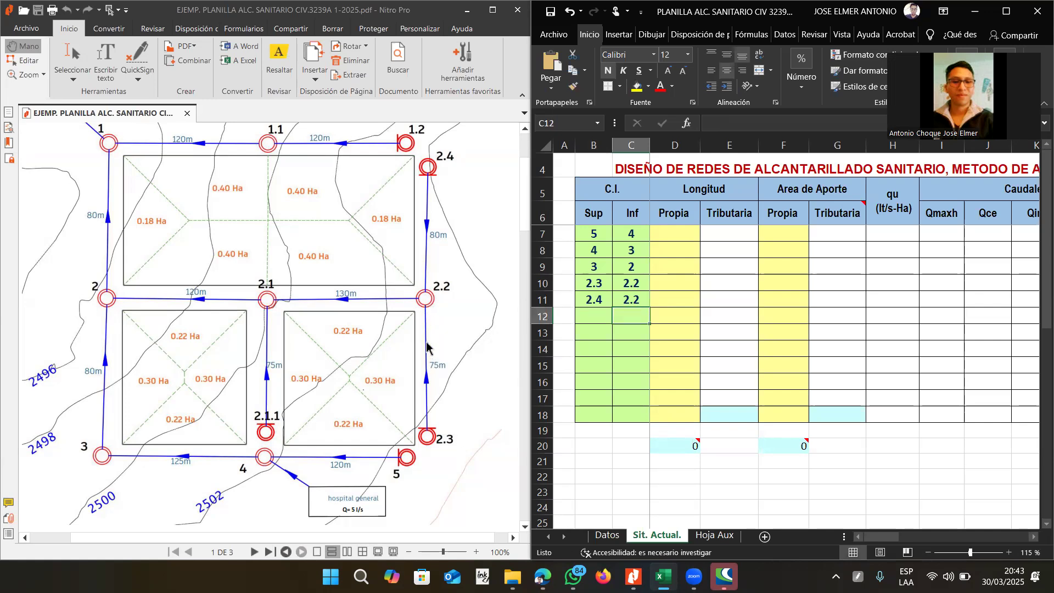
Enter the pipe section from manhole 2.2 to manhole 2.1 in row 12 of the C.I. columns.
{"action": "key", "text": "Left"}
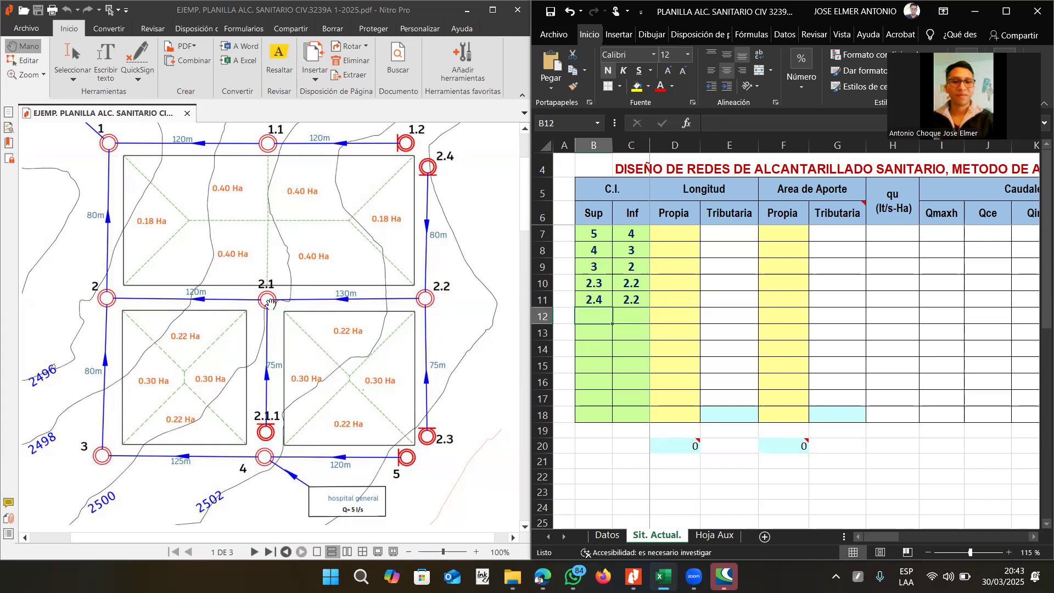
{"action": "type", "text": "2.2"}
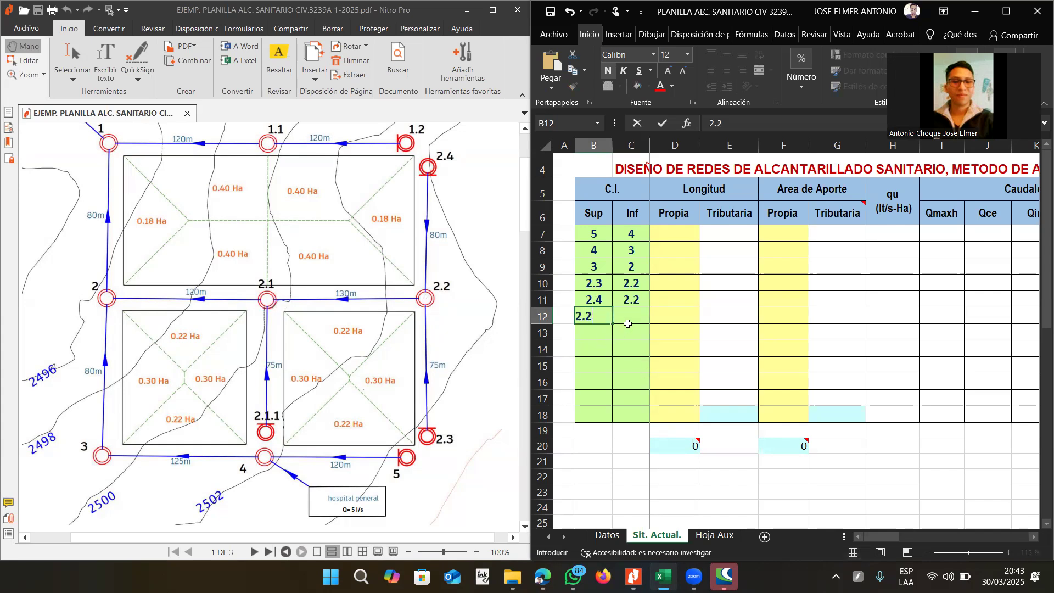
{"action": "left_click", "coordinate": [631, 317]}
{"action": "type", "text": "2."}
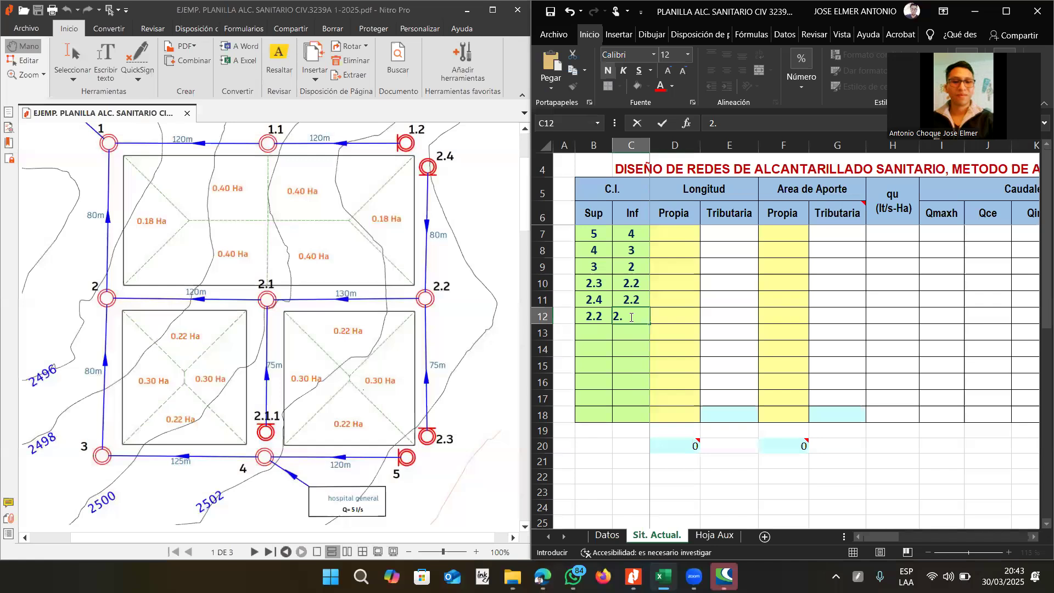
{"action": "type", "text": "1"}
{"action": "key", "text": "Return"}
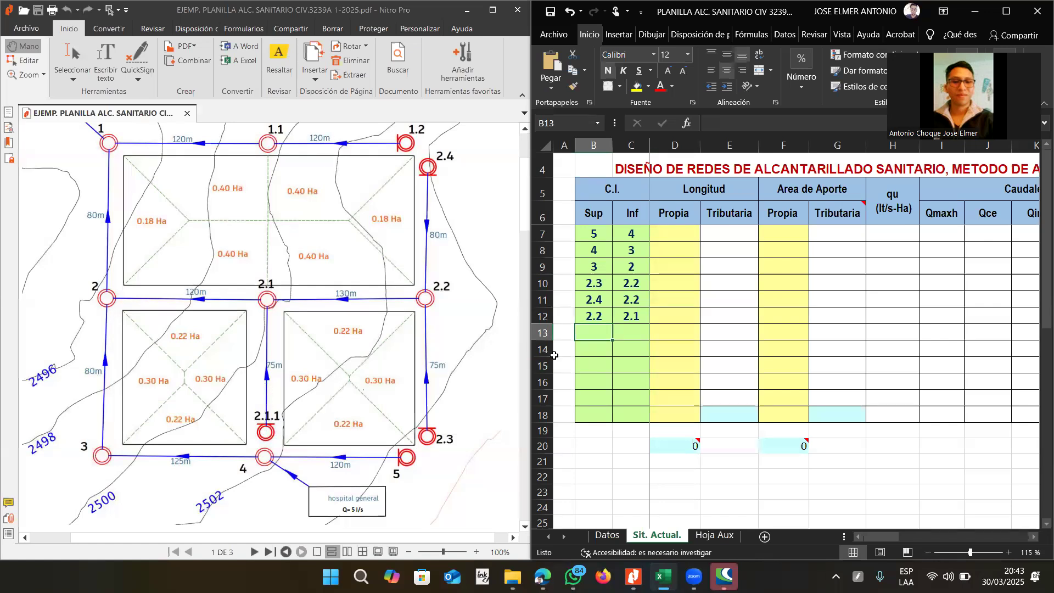
Enter the pipe section from manhole 2.1.1 to manhole 2.1 in row 13 of the C.I. columns.
{"action": "type", "text": "2.1."}
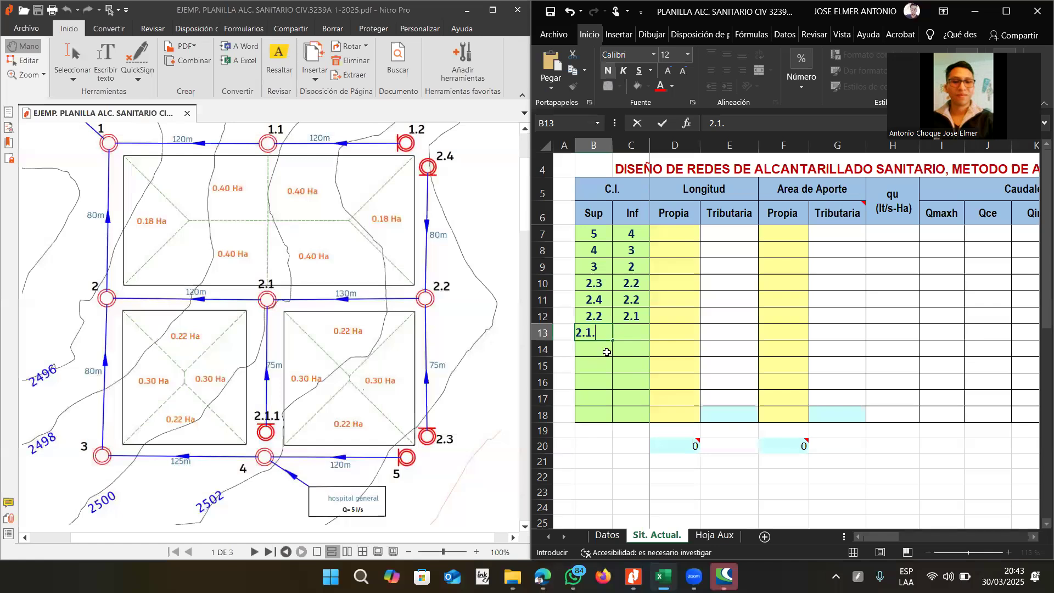
{"action": "type", "text": "1"}
{"action": "key", "text": "Tab"}
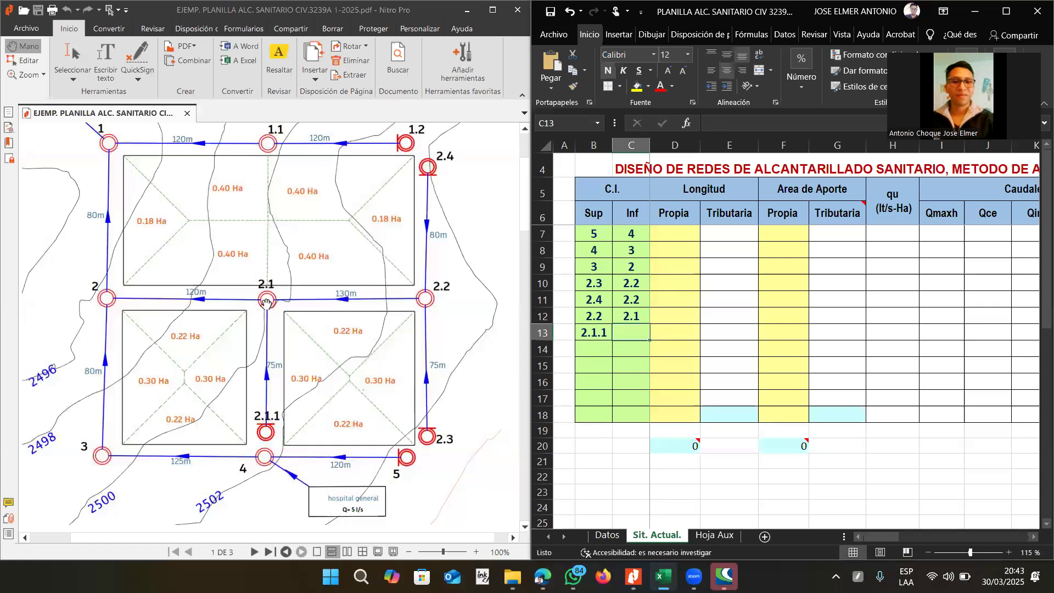
{"action": "type", "text": "2.1"}
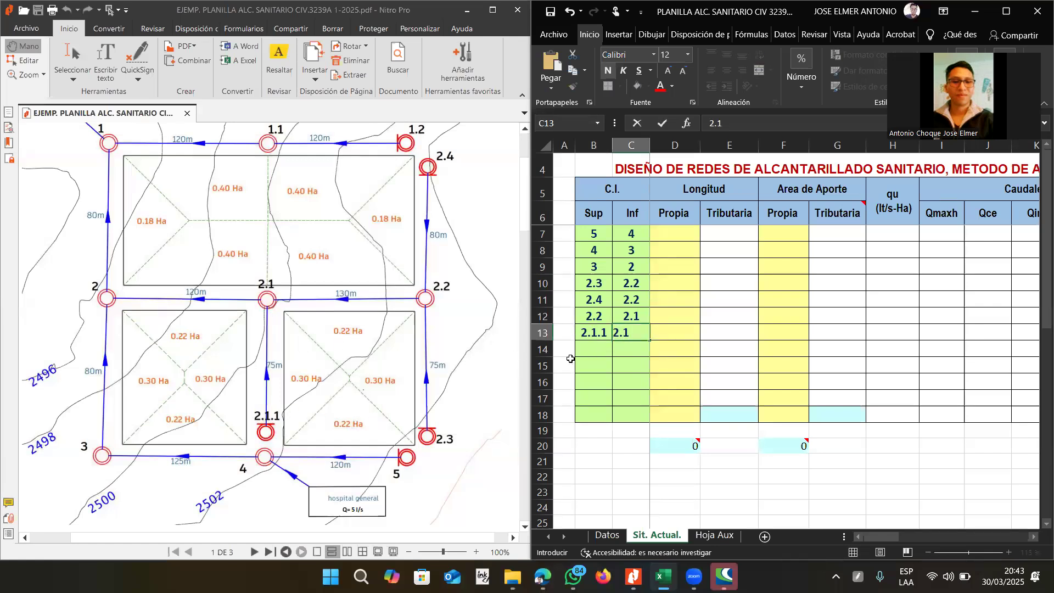
{"action": "left_click", "coordinate": [588, 353]}
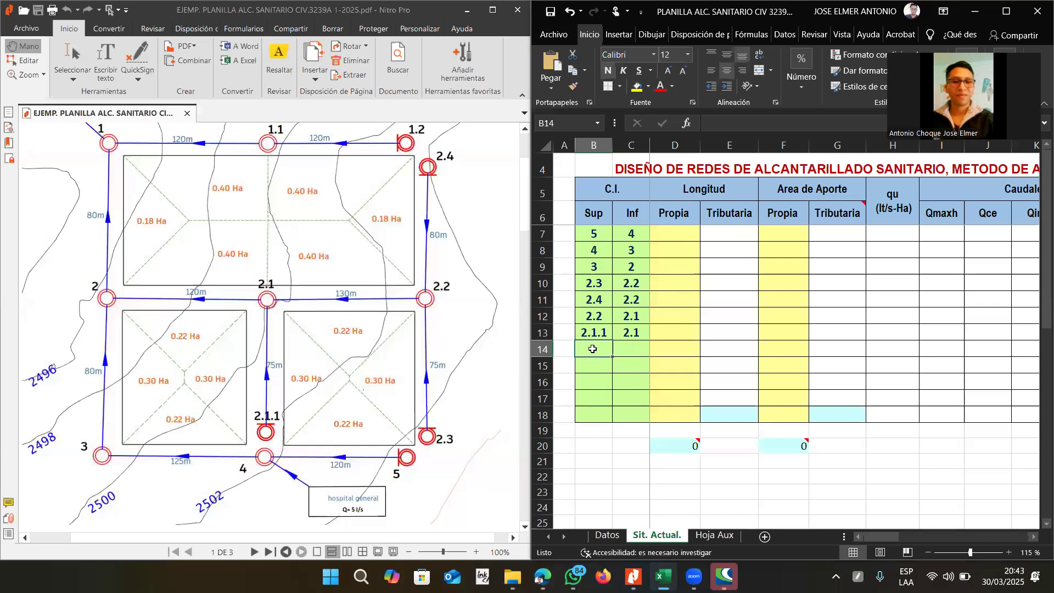
Enter the pipe section from manhole 2.1 to manhole 2 in row 14 of the C.I. columns.
{"action": "type", "text": "2.1"}
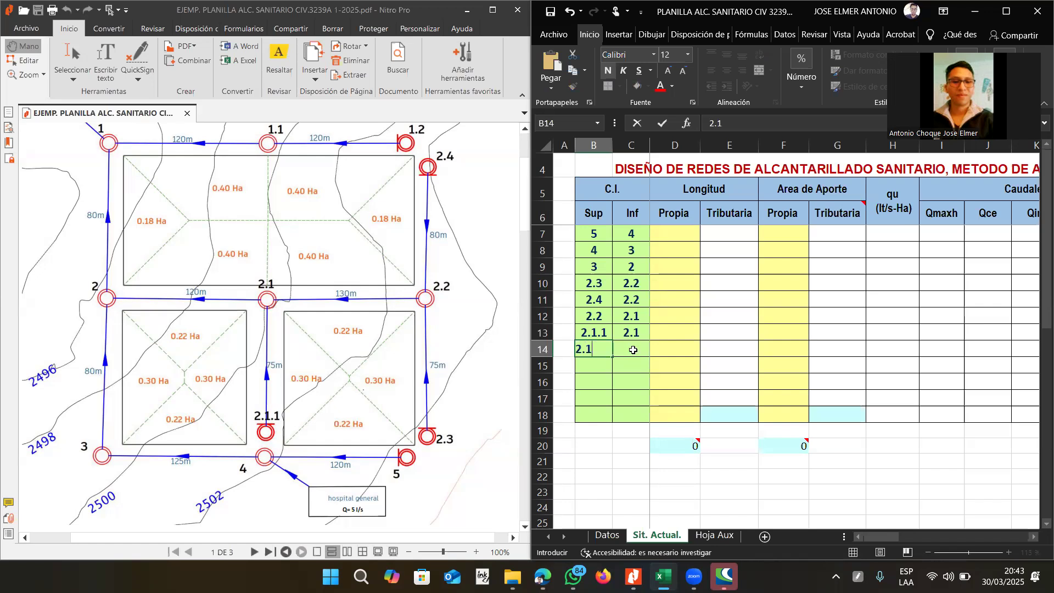
{"action": "left_click", "coordinate": [634, 350]}
{"action": "type", "text": "2"}
{"action": "key", "text": "Return"}
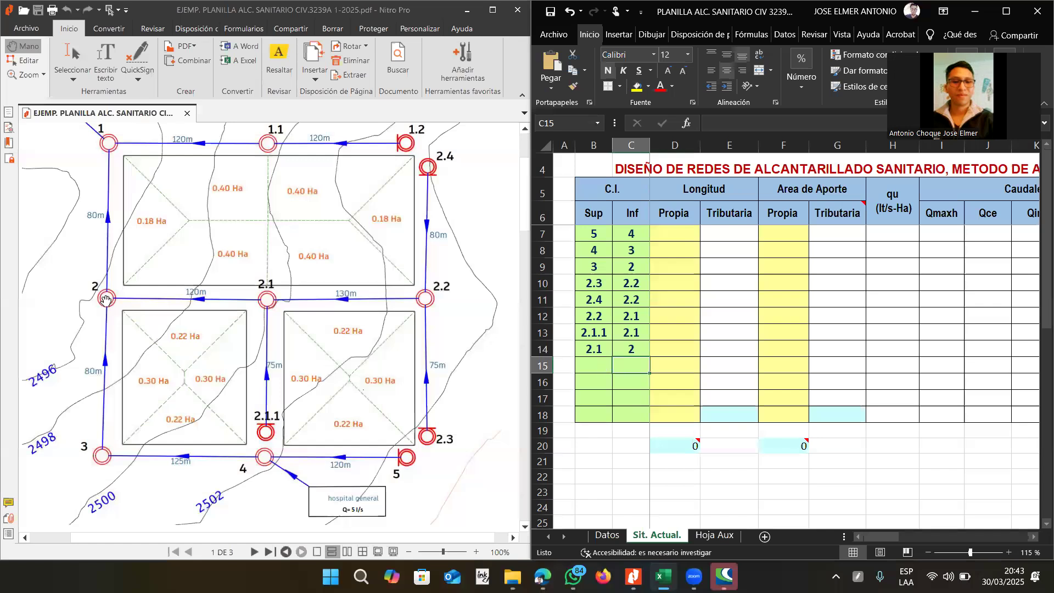
Enter the pipe section from manhole 2 to manhole 1 in row 15 of the C.I. columns.
{"action": "key", "text": "Left"}
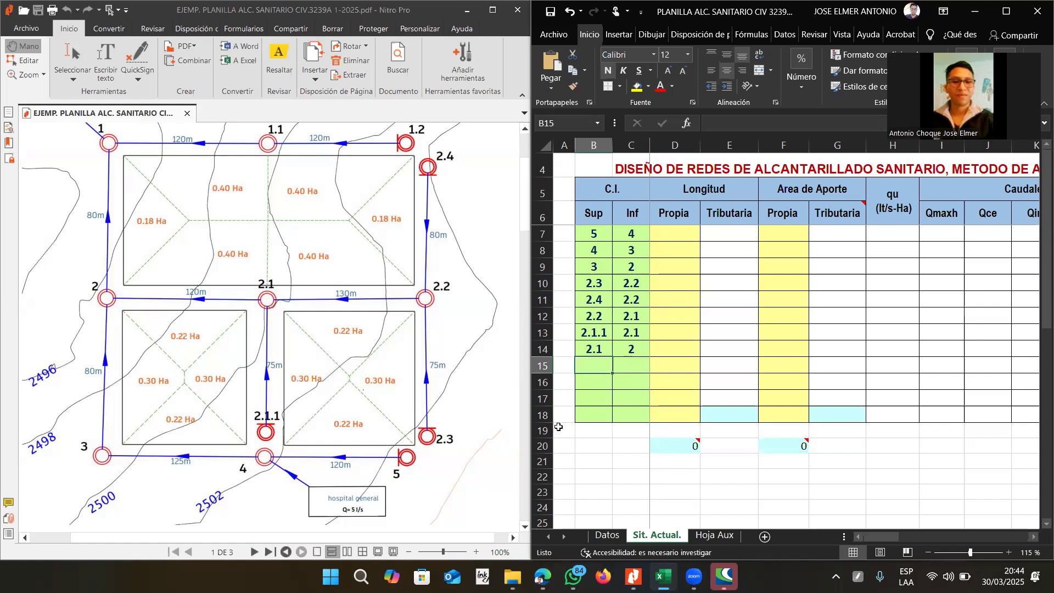
{"action": "type", "text": "2"}
{"action": "left_click", "coordinate": [632, 362]}
{"action": "type", "text": "1"}
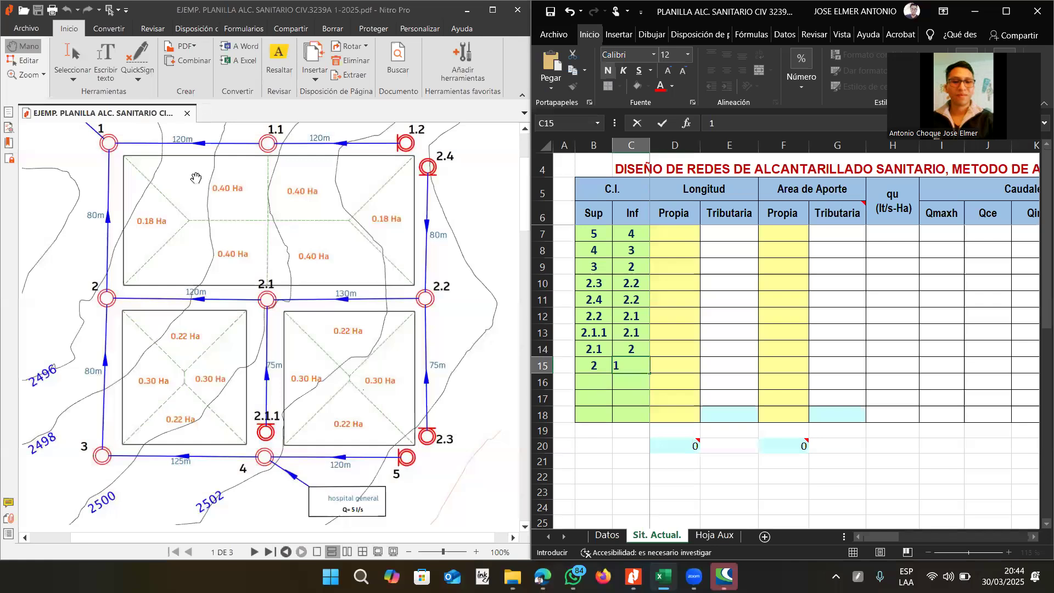
{"action": "key", "text": "Return"}
Enter the pipe section from manhole 1.2 to manhole 1.1 in row 16 of the C.I. columns.
{"action": "scroll", "coordinate": [206, 199], "scroll_direction": "up", "scroll_amount": 3}
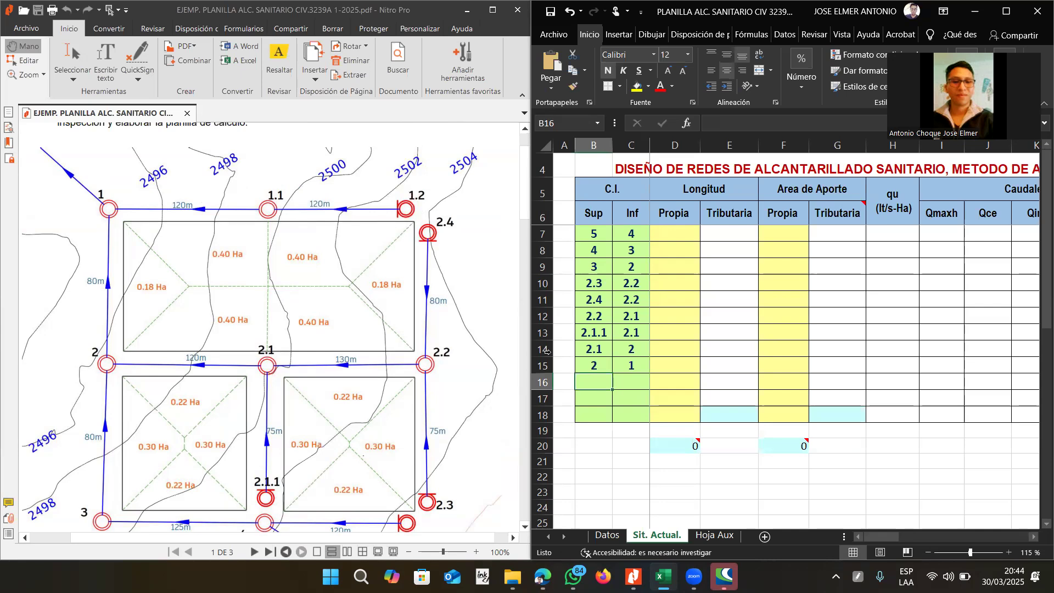
{"action": "type", "text": "1.2"}
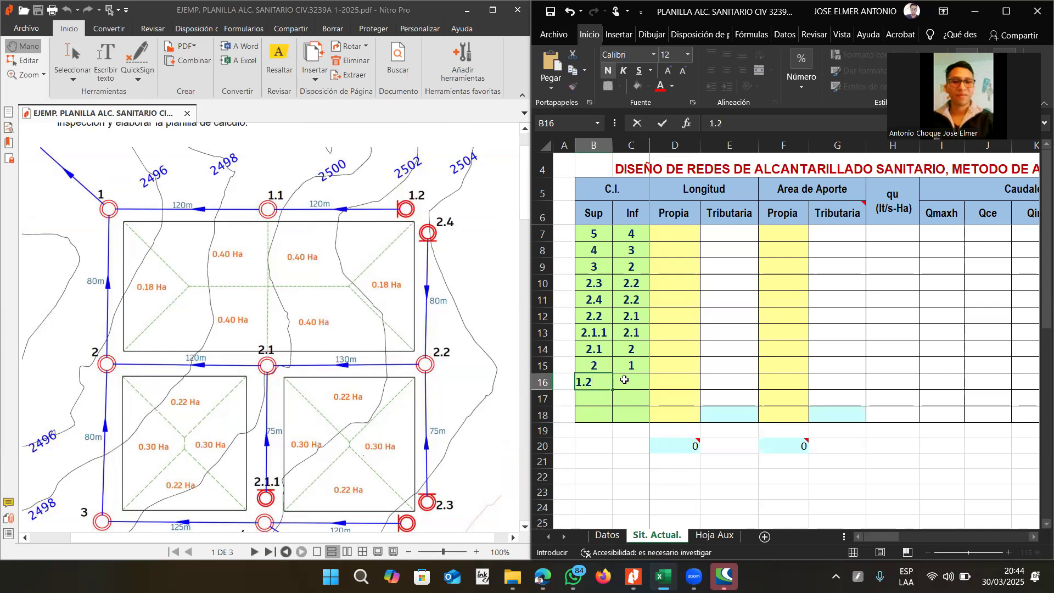
{"action": "left_click", "coordinate": [625, 380]}
{"action": "type", "text": "1.1"}
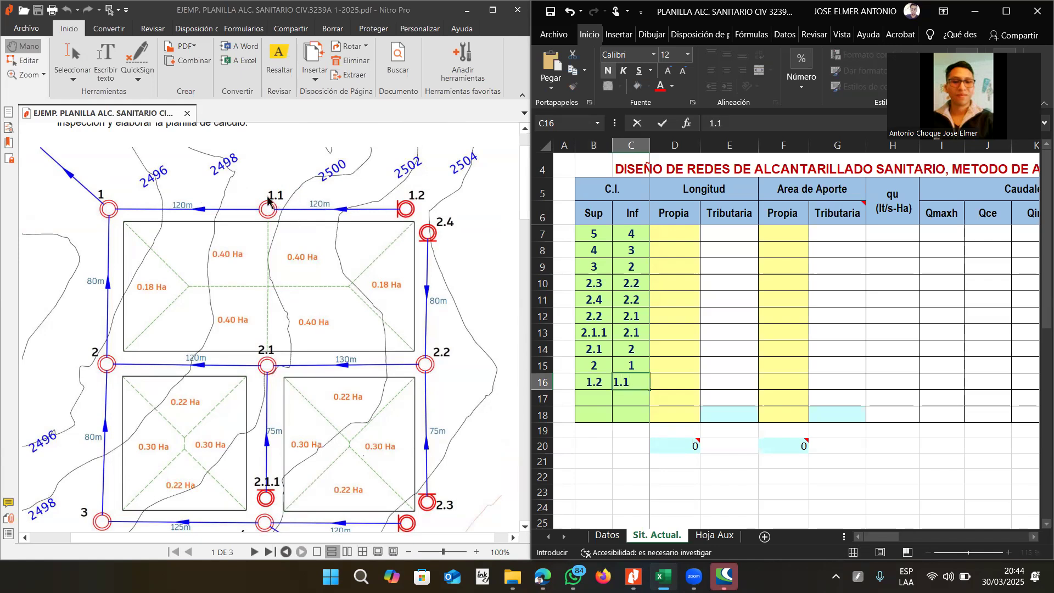
{"action": "type", "text": "00"}
{"action": "key", "text": "Return"}
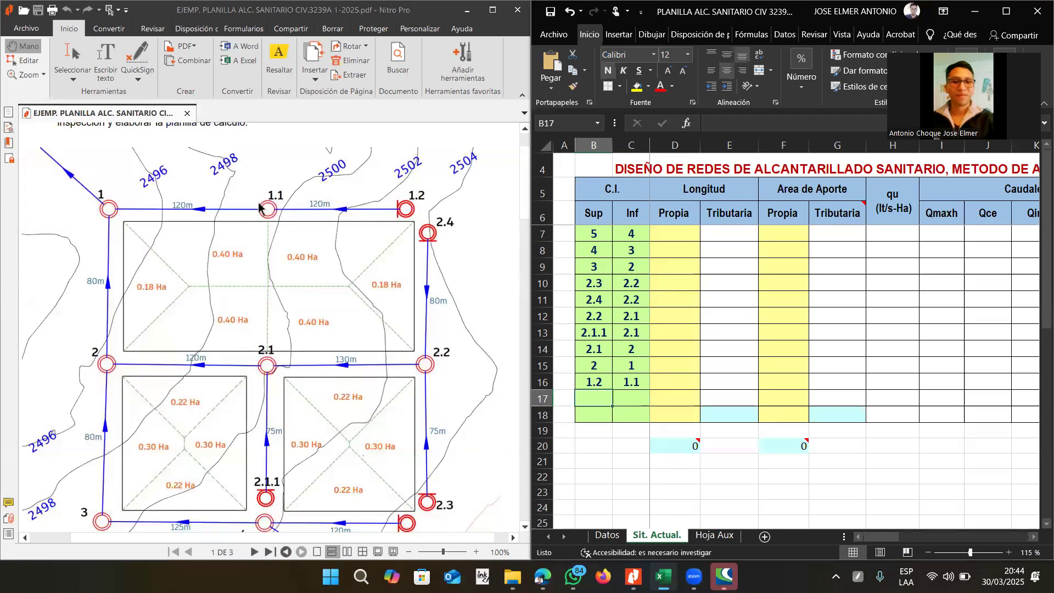
Enter the pipe section from manhole 1.1 to manhole 1 in row 17 of the C.I. columns.
{"action": "type", "text": "1.1"}
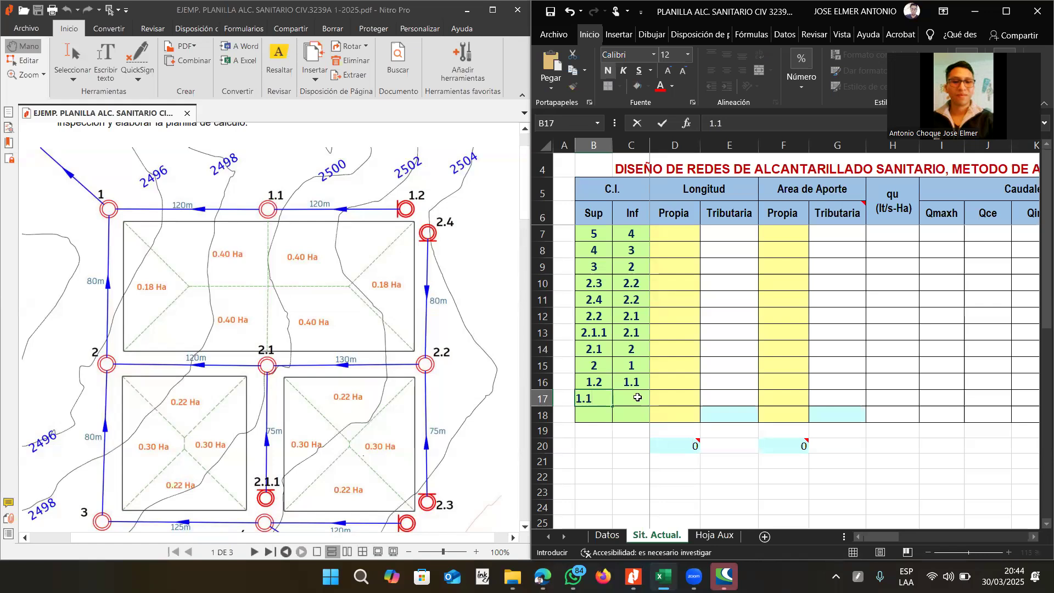
{"action": "left_click", "coordinate": [638, 397]}
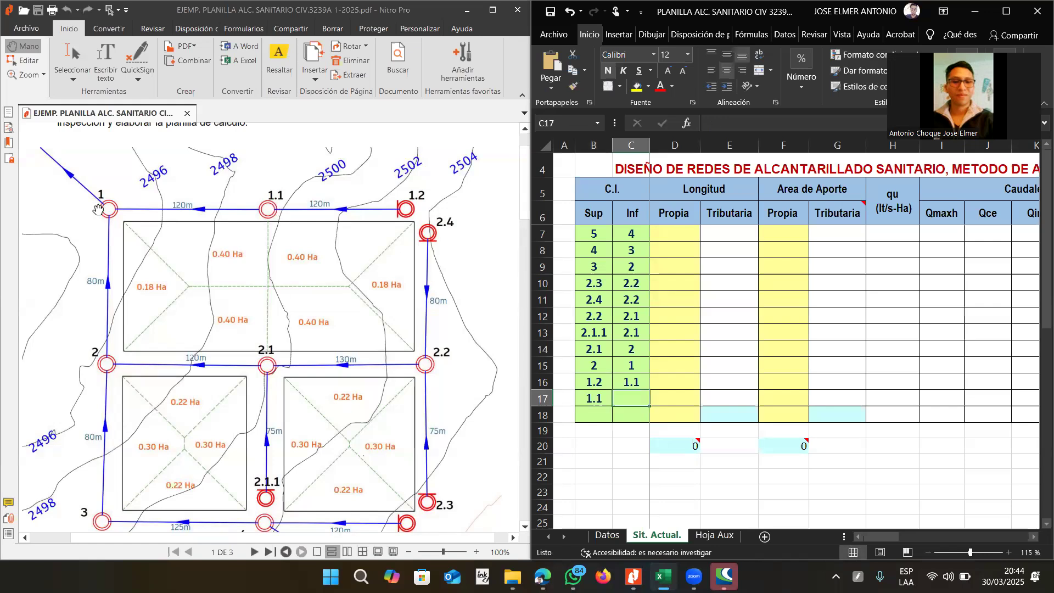
{"action": "type", "text": "1"}
{"action": "left_click", "coordinate": [584, 420]}
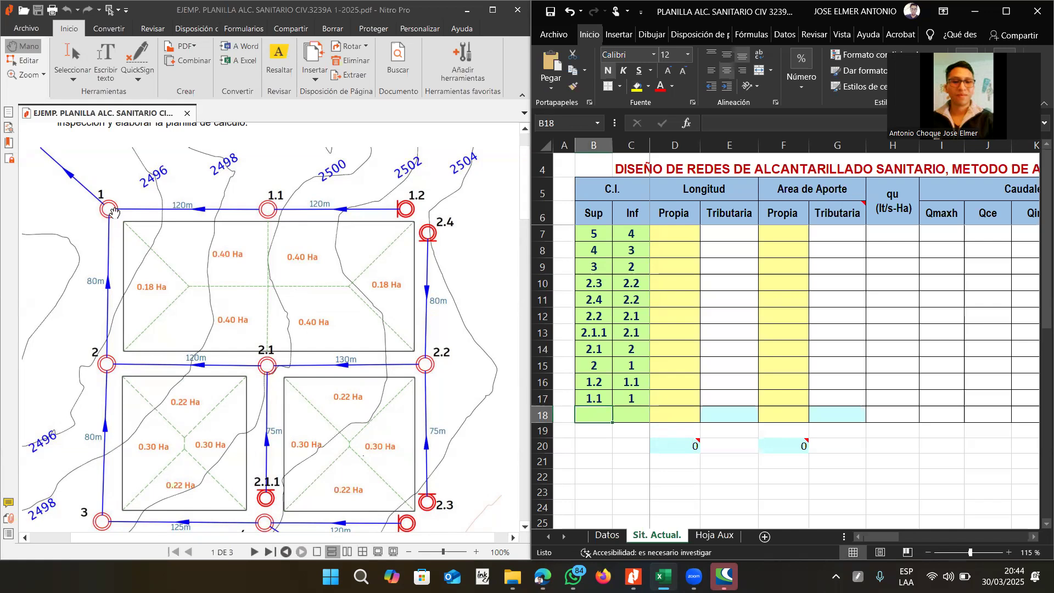
Enter the final pipe section from manhole 1 to PT in row 18 of the C.I. columns.
{"action": "type", "text": "1"}
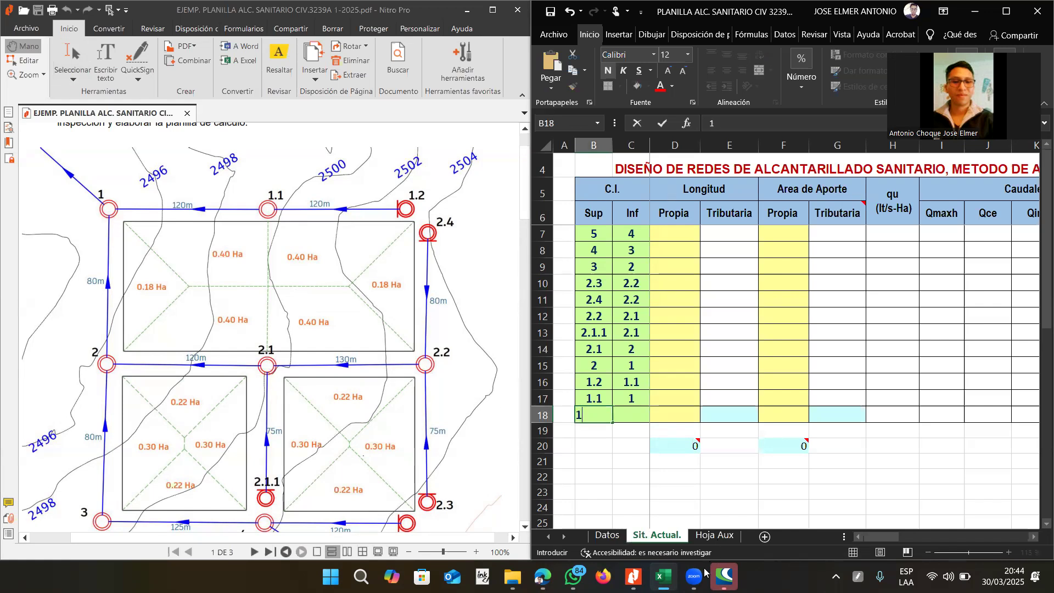
{"action": "left_click", "coordinate": [635, 418]}
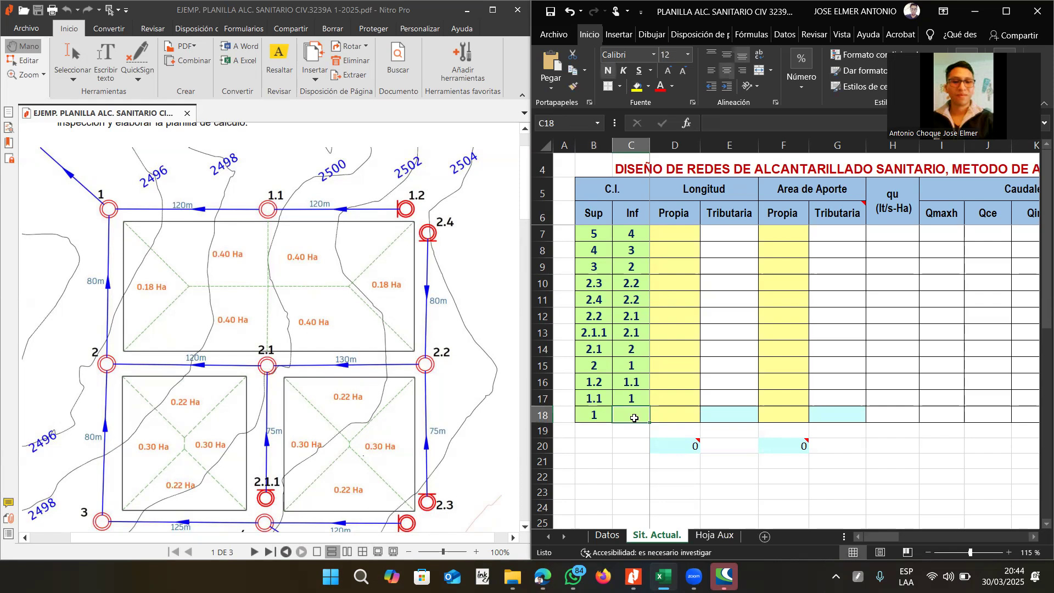
{"action": "type", "text": "PT"}
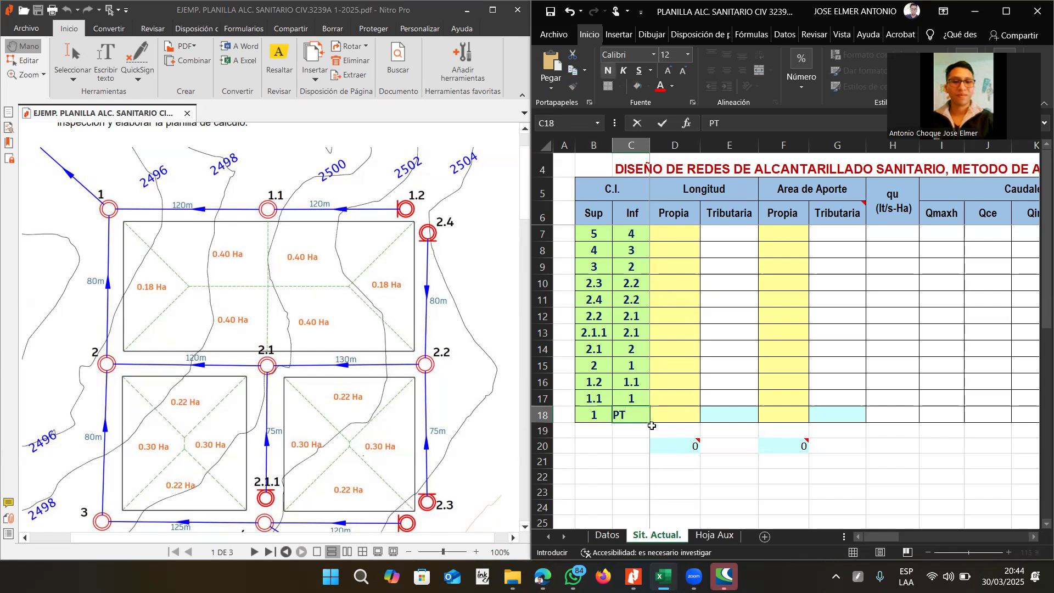
{"action": "left_click", "coordinate": [658, 402]}
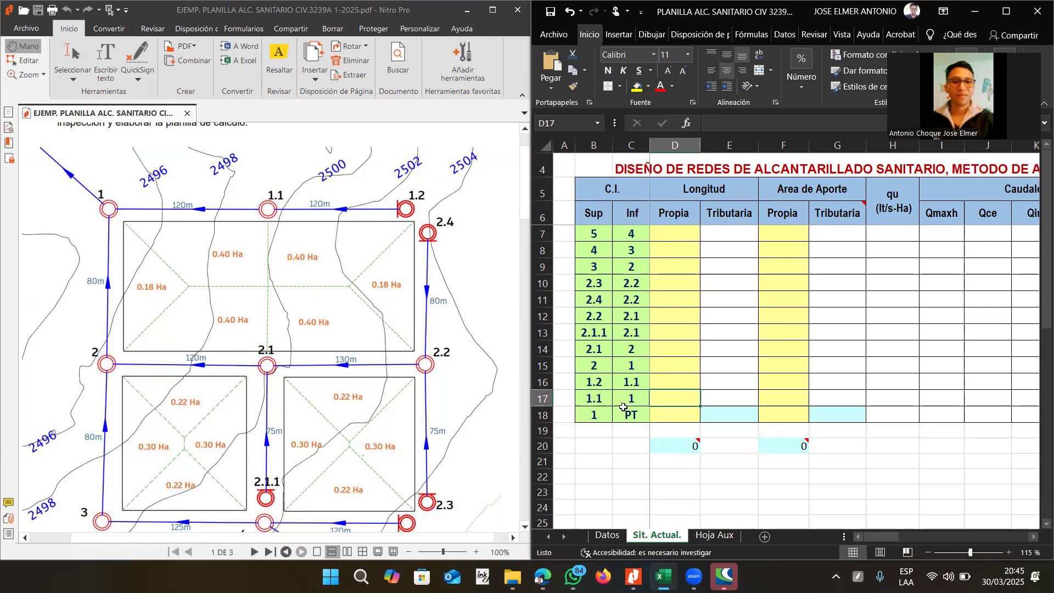
Examine the manhole numbering and flow directions on the PDF plan against the pipe sections listed in the C.I. columns.
{"action": "key", "text": "Down"}
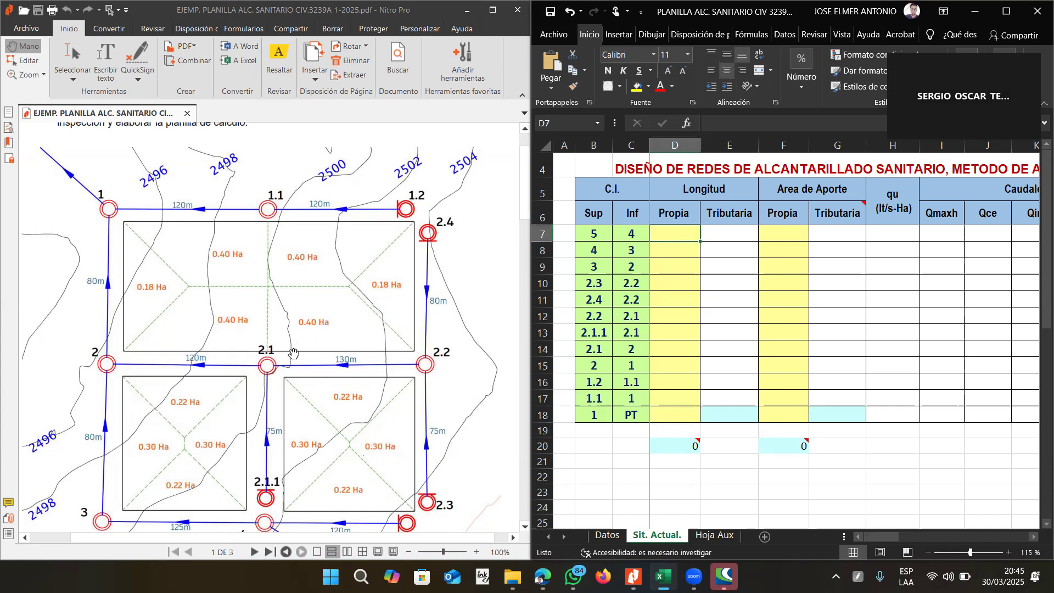
{"action": "scroll", "coordinate": [289, 353], "scroll_direction": "down", "scroll_amount": 1}
{"action": "scroll", "coordinate": [277, 300], "scroll_direction": "down", "scroll_amount": 2}
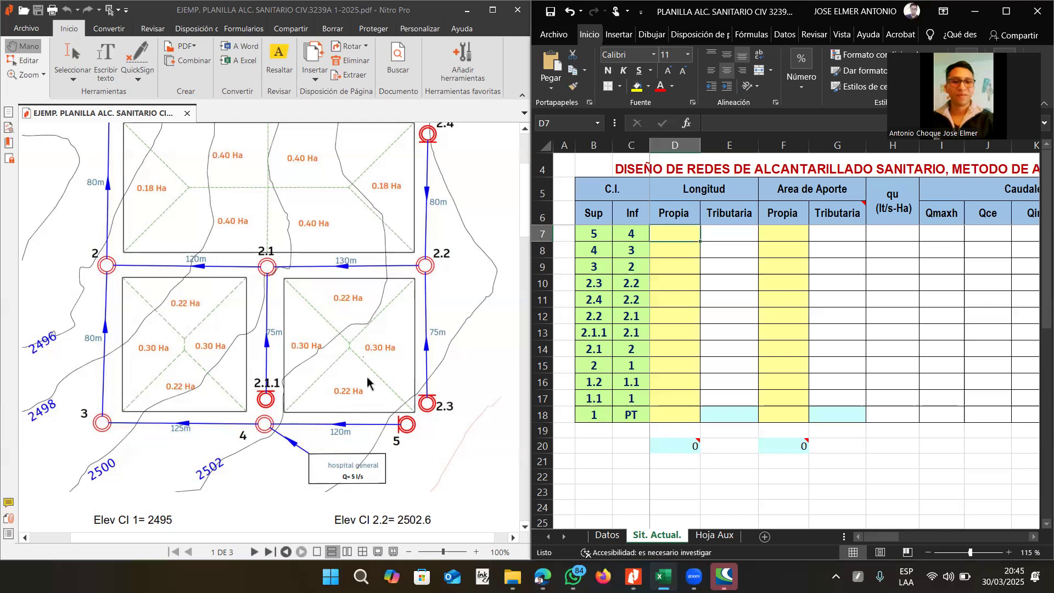
{"action": "scroll", "coordinate": [367, 382], "scroll_direction": "down", "scroll_amount": 5}
{"action": "scroll", "coordinate": [368, 380], "scroll_direction": "up", "scroll_amount": 8}
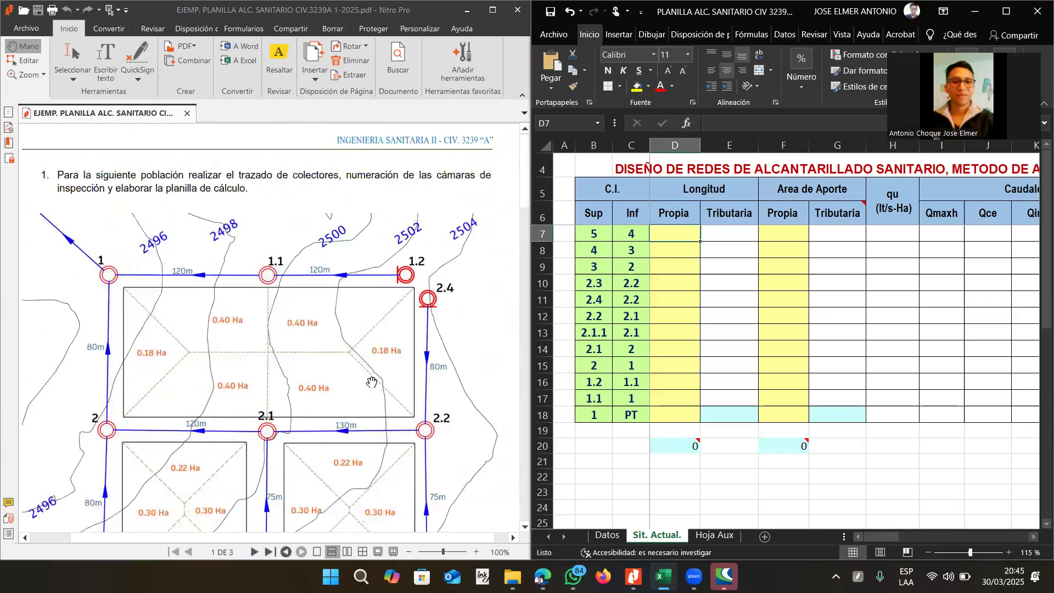
{"action": "scroll", "coordinate": [372, 383], "scroll_direction": "down", "scroll_amount": 3}
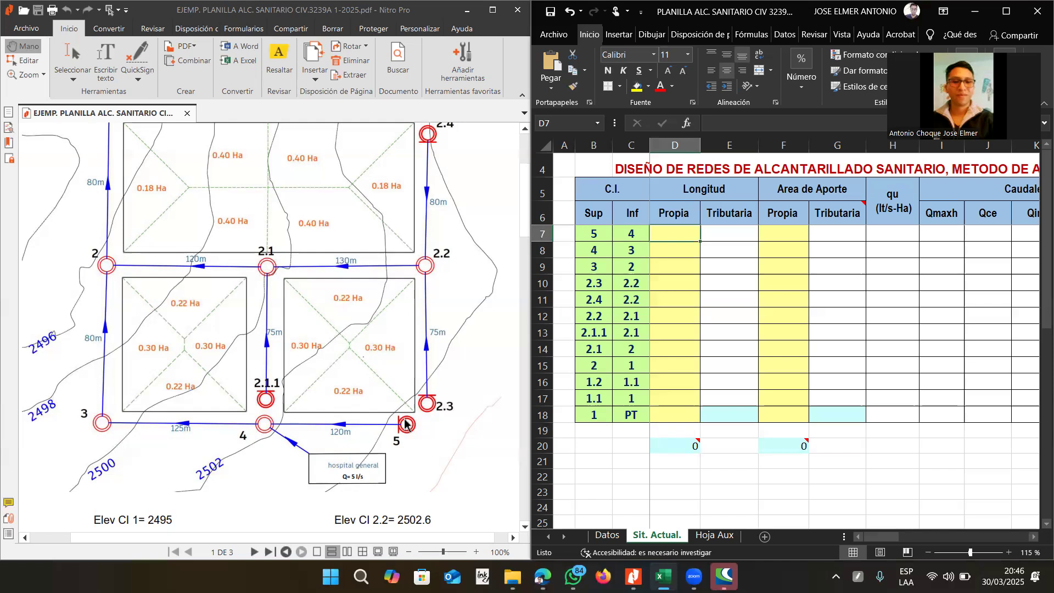
{"action": "scroll", "coordinate": [273, 277], "scroll_direction": "up", "scroll_amount": 3}
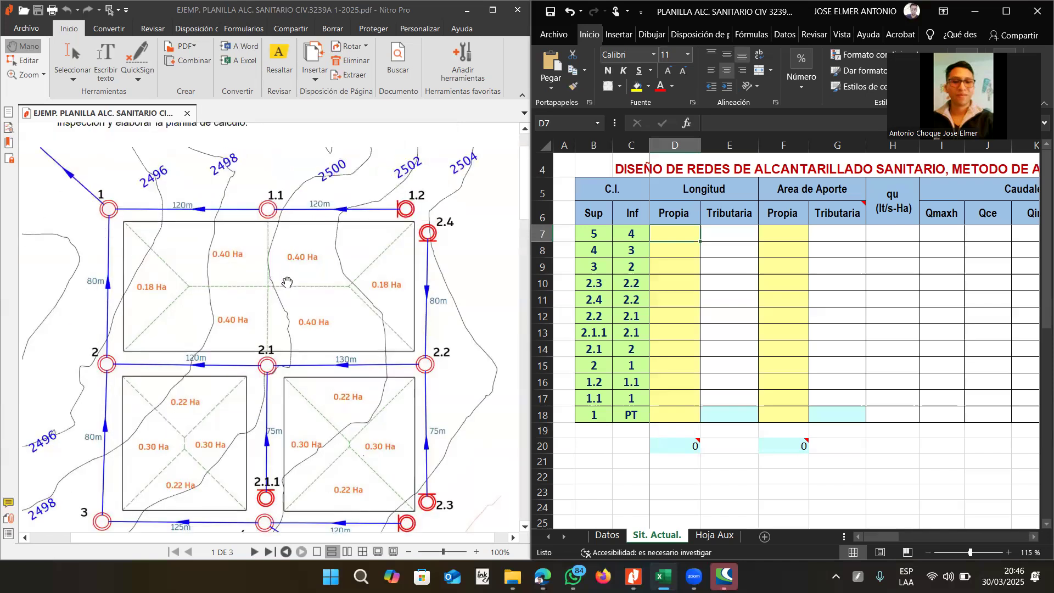
{"action": "scroll", "coordinate": [287, 282], "scroll_direction": "down", "scroll_amount": 3}
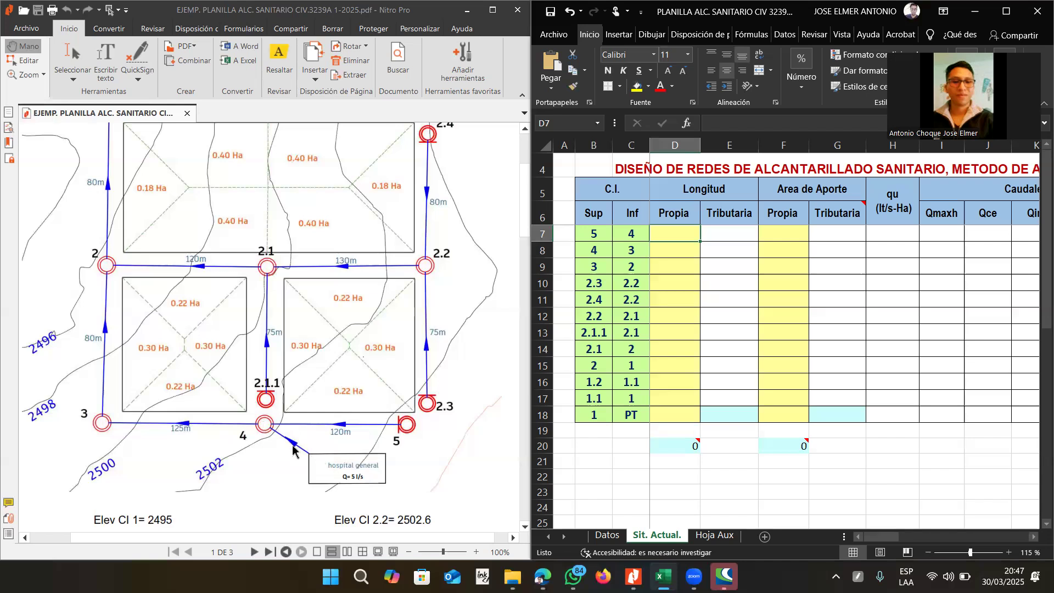
{"action": "left_click", "coordinate": [604, 242]}
{"action": "left_click", "coordinate": [595, 352]}
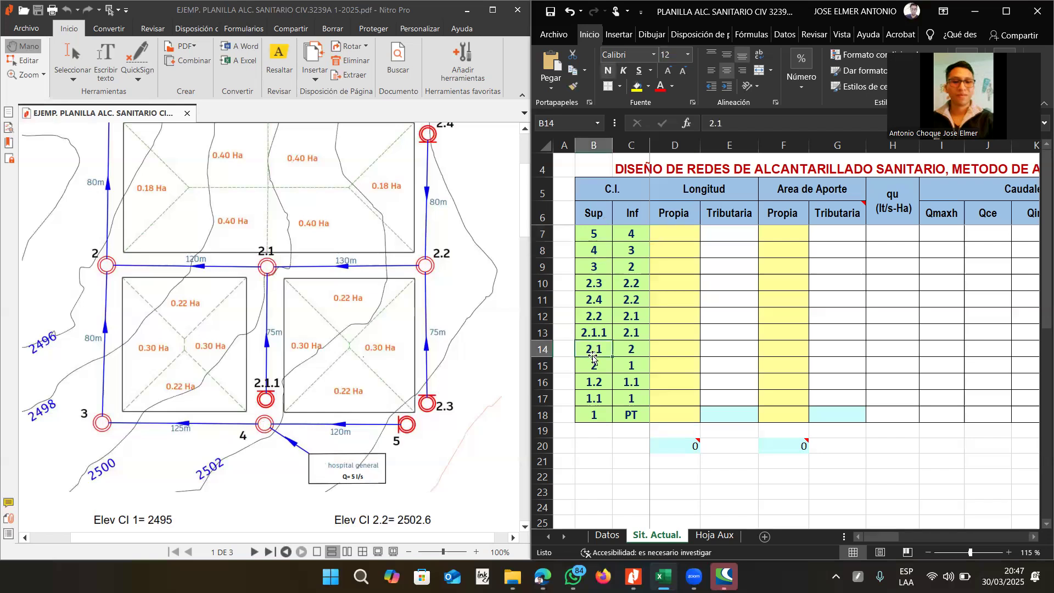
{"action": "left_click", "coordinate": [594, 317]}
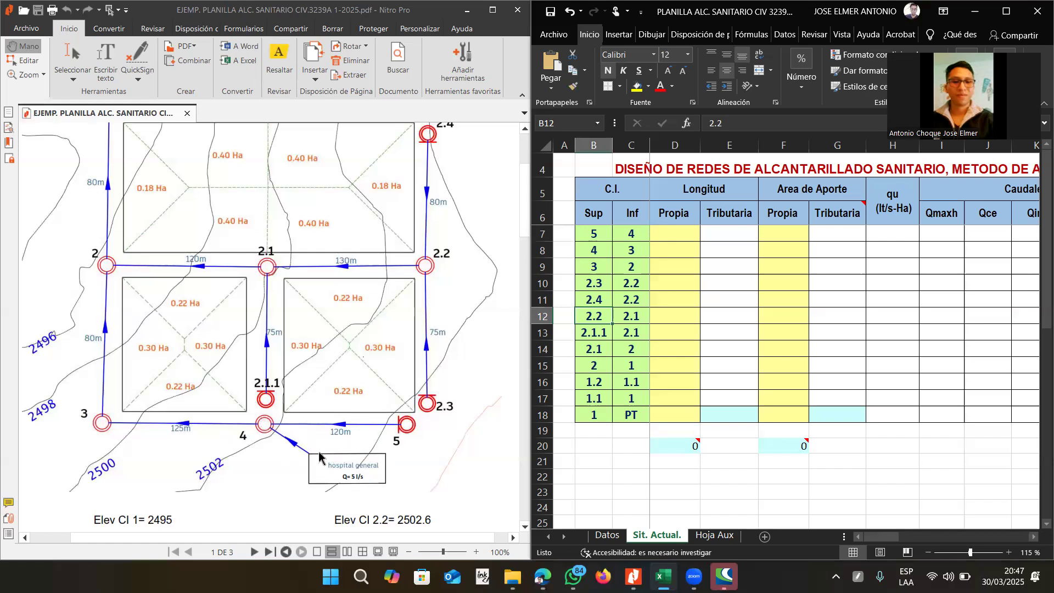
{"action": "left_click", "coordinate": [440, 162]}
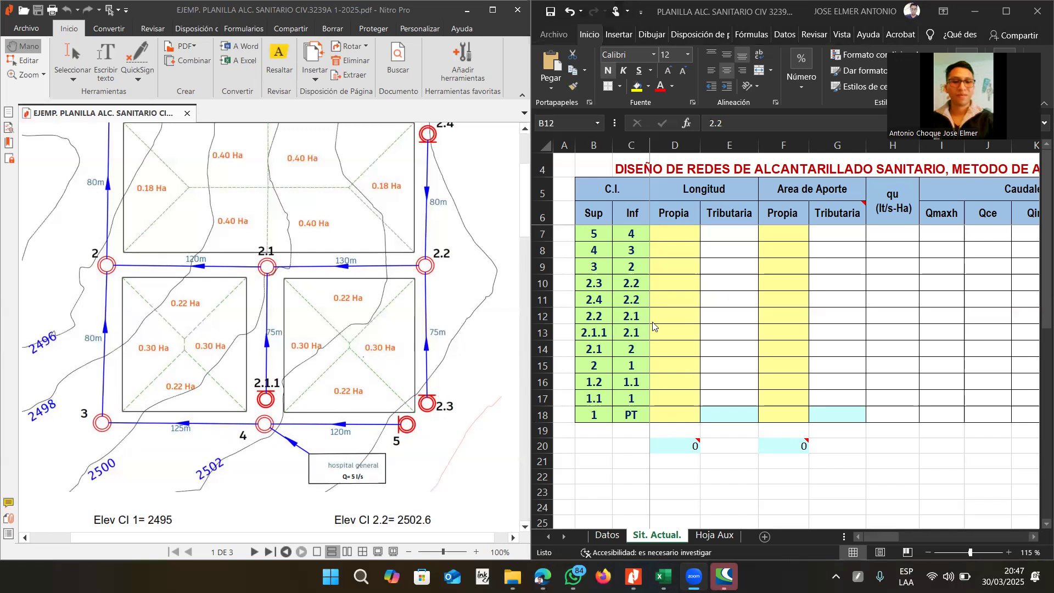
{"action": "left_click", "coordinate": [682, 235]}
{"action": "left_click", "coordinate": [682, 234]}
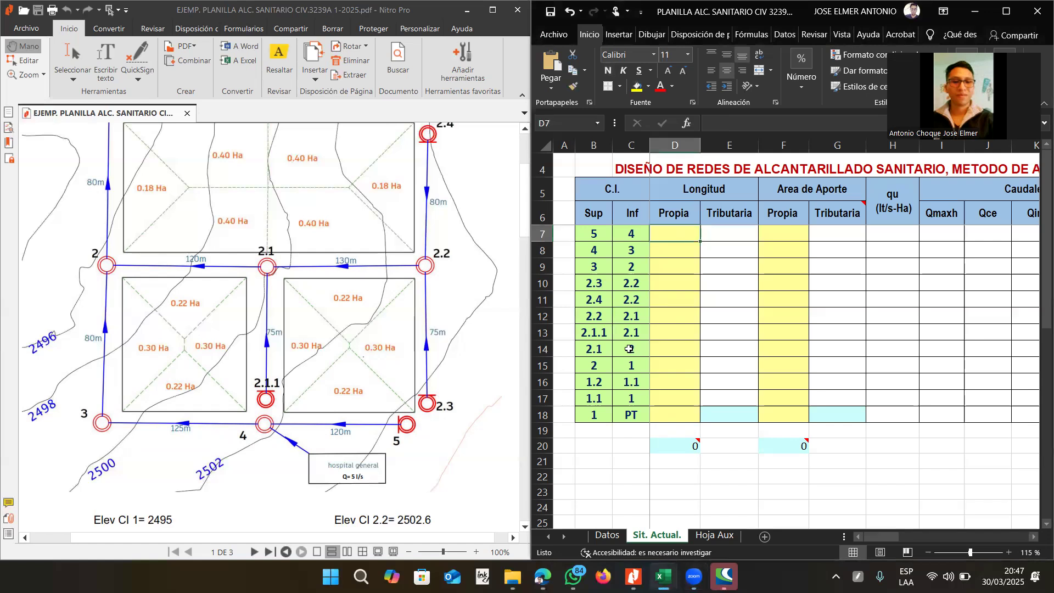
{"action": "scroll", "coordinate": [418, 355], "scroll_direction": "up", "scroll_amount": 3}
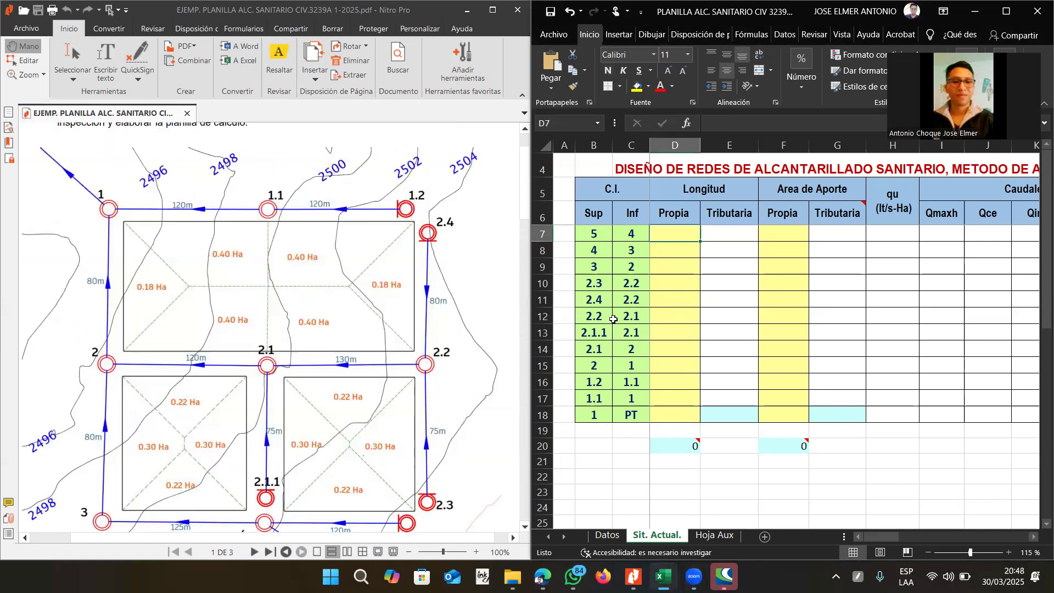
{"action": "scroll", "coordinate": [607, 312], "scroll_direction": "down", "scroll_amount": 1}
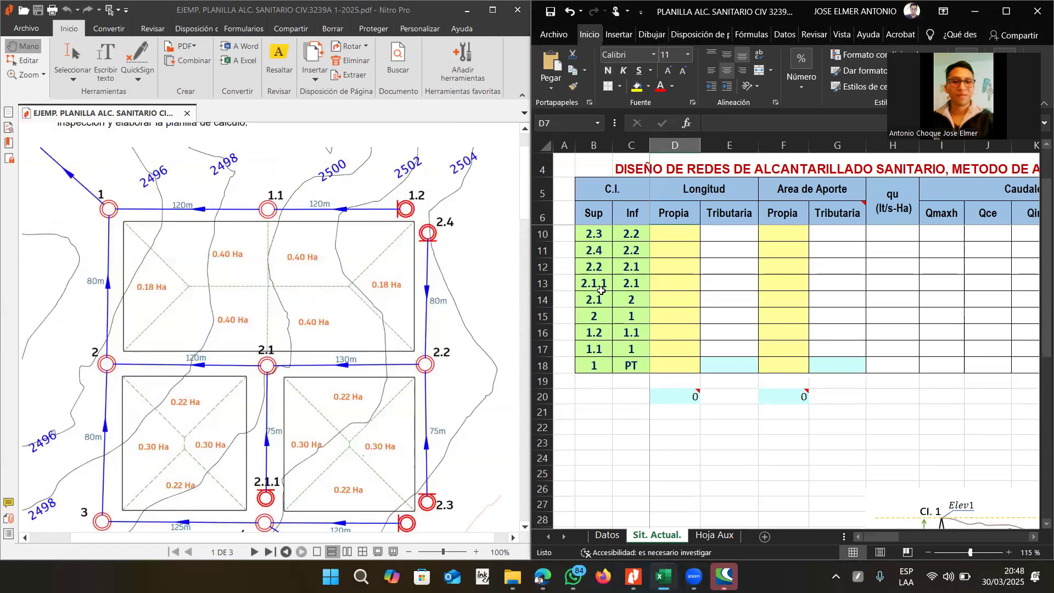
Rename the Tributaria subheading under Longitud in cell E6 as Acumulada.
{"action": "scroll", "coordinate": [612, 311], "scroll_direction": "up", "scroll_amount": 1}
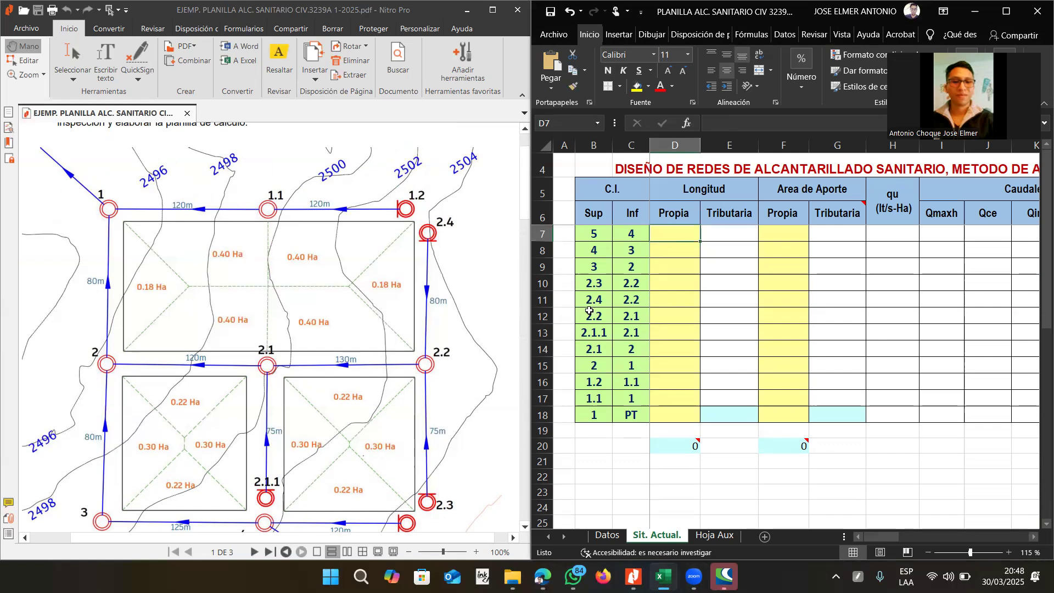
{"action": "left_click", "coordinate": [712, 298]}
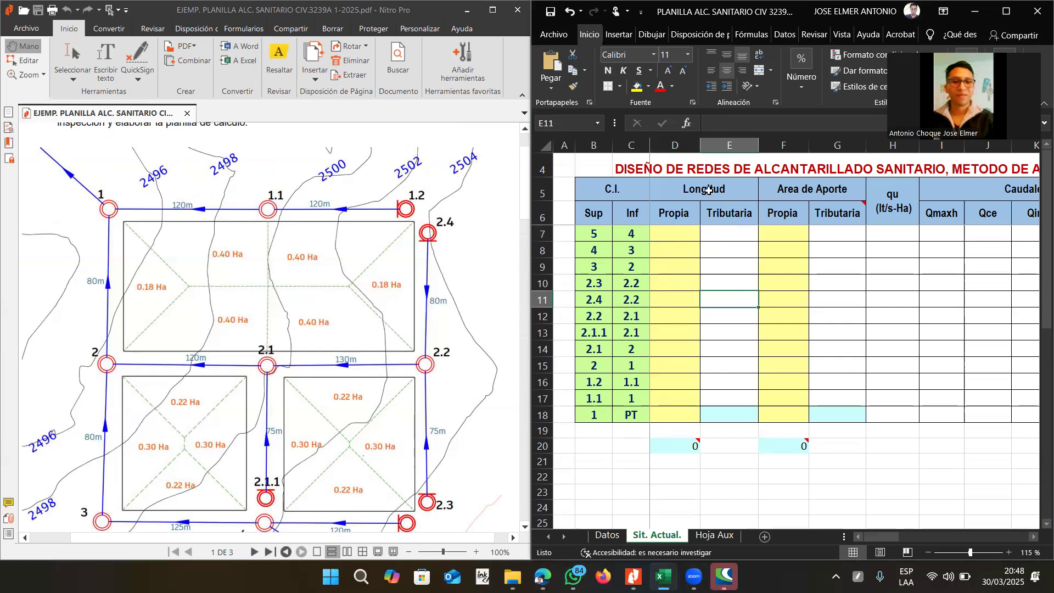
{"action": "left_click", "coordinate": [675, 238]}
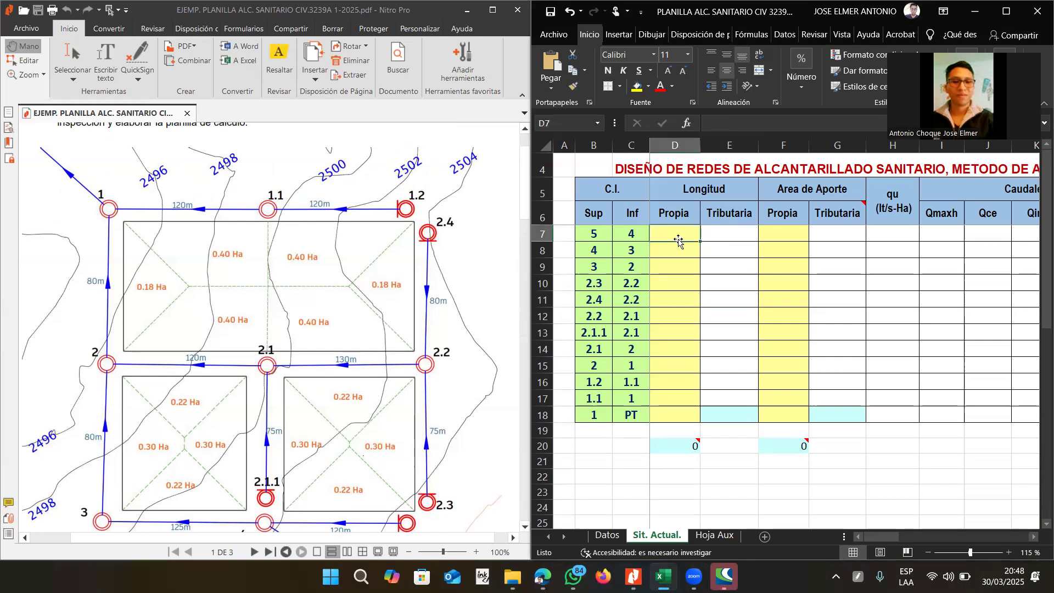
{"action": "left_click", "coordinate": [725, 234]}
{"action": "double_click", "coordinate": [739, 214]}
{"action": "left_click_drag", "start_coordinate": [755, 215], "coordinate": [701, 219]}
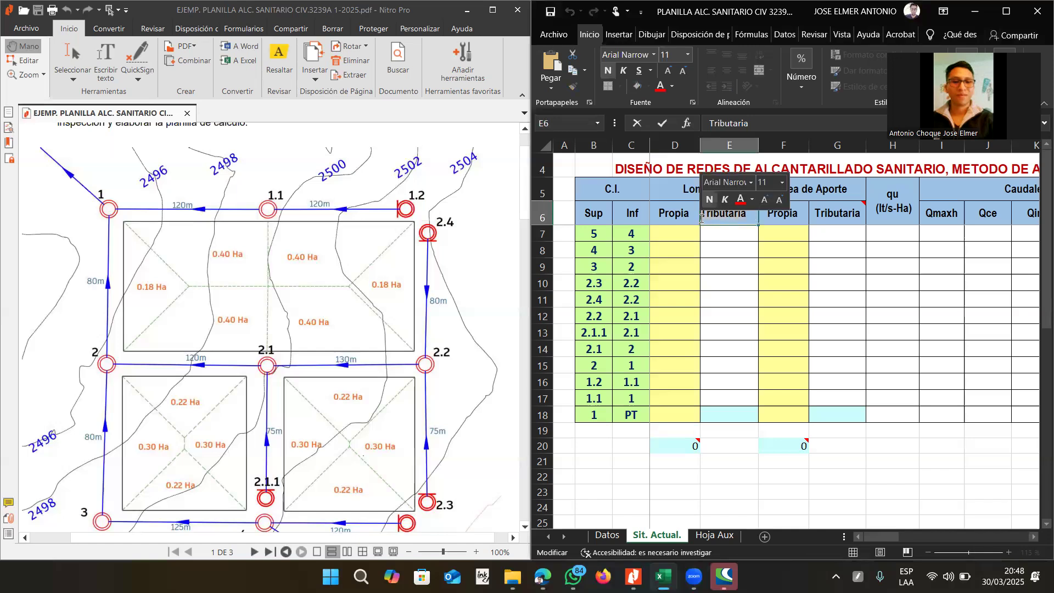
{"action": "type", "text": "Acumulada"}
{"action": "key", "text": "ctrl+Return"}
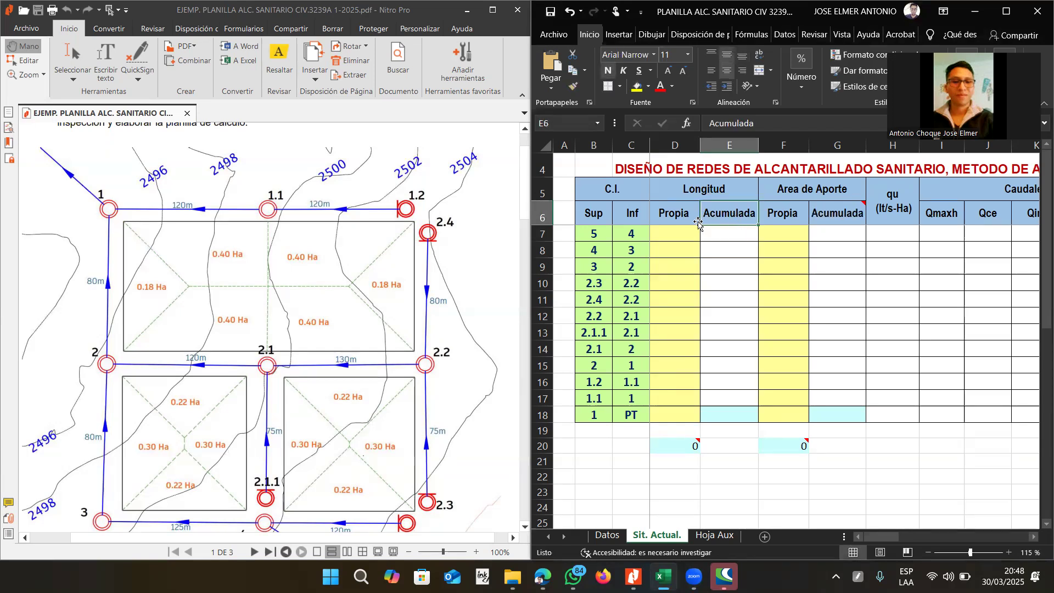
Enter the own lengths 120 for section 5–4 in D7 and 125 for section 4–3 in D8.
{"action": "left_click", "coordinate": [683, 235]}
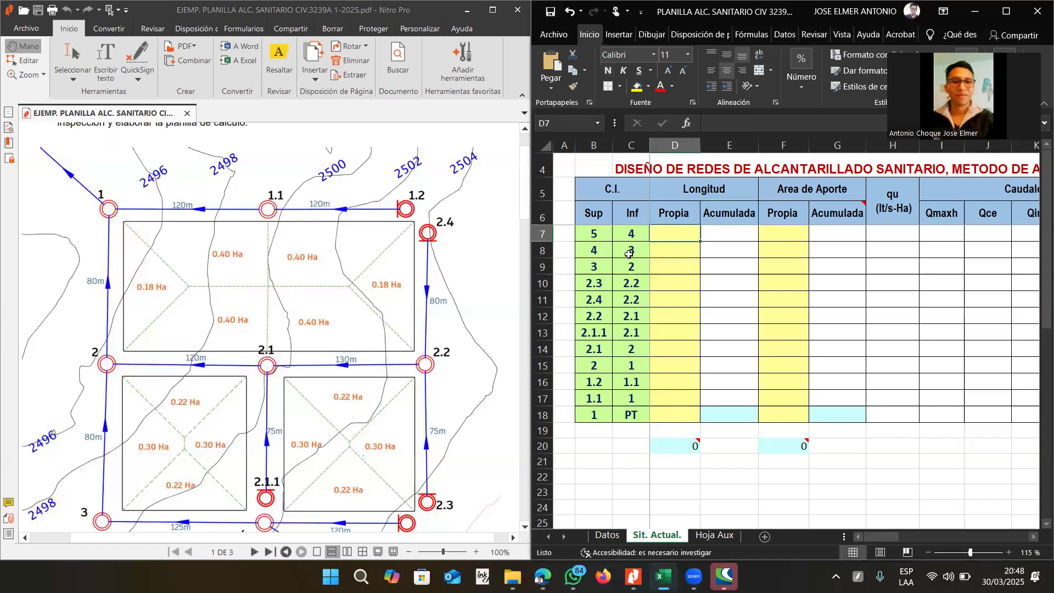
{"action": "scroll", "coordinate": [385, 393], "scroll_direction": "down", "scroll_amount": 2}
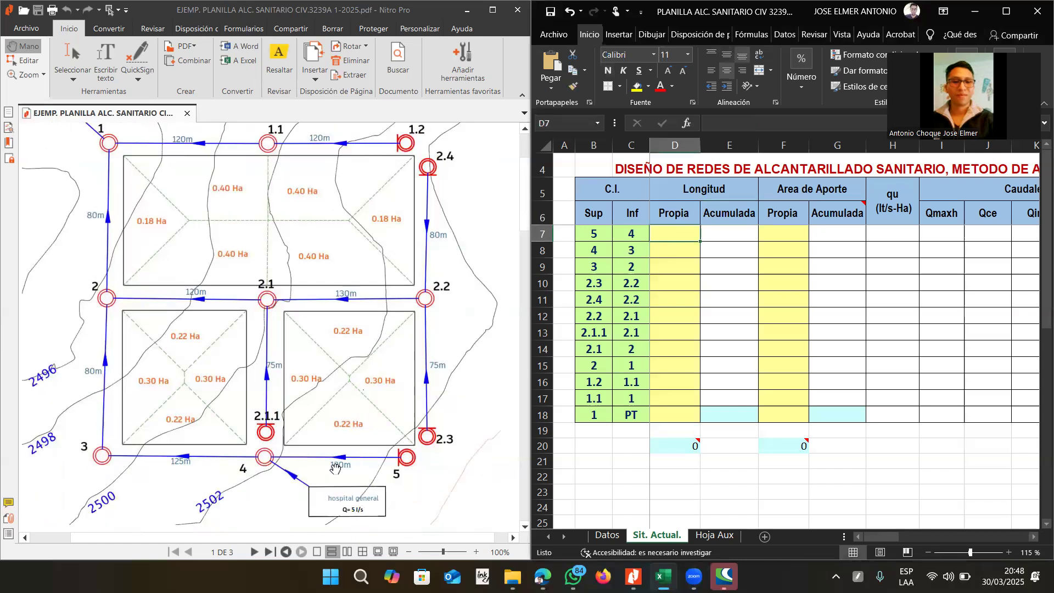
{"action": "type", "text": "120"}
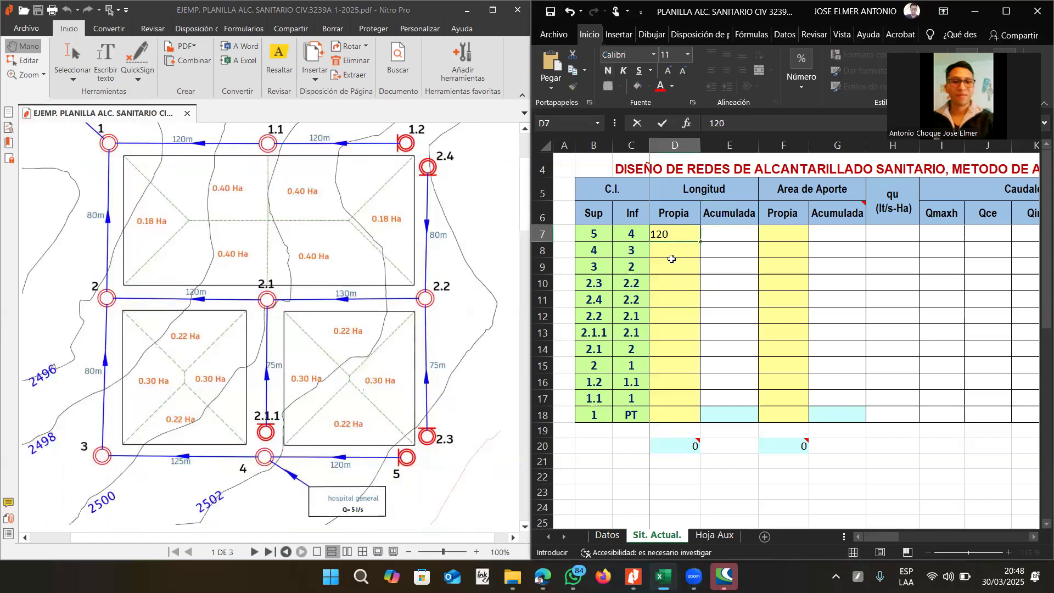
{"action": "key", "text": "Return"}
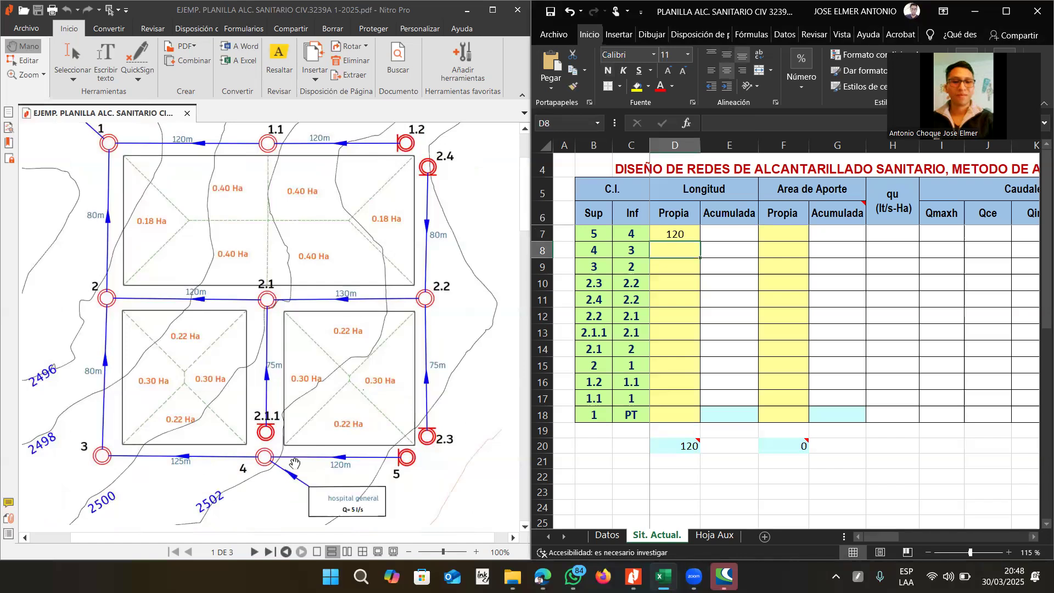
{"action": "type", "text": "125"}
{"action": "key", "text": "Return"}
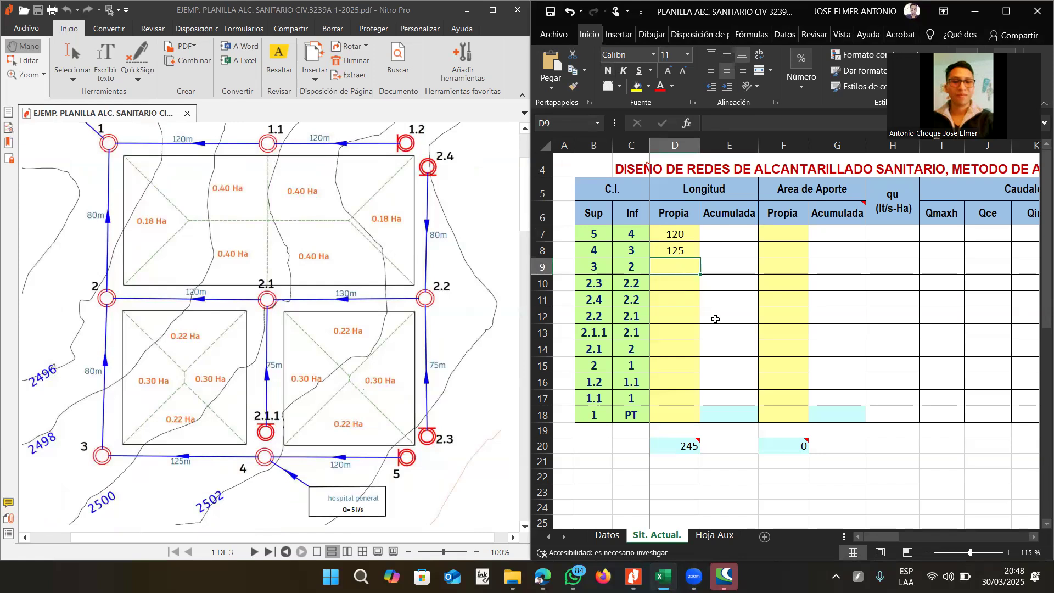
Examine how the Propia lengths relate to the Acumulada cells for the first pipe sections.
{"action": "left_click", "coordinate": [692, 237]}
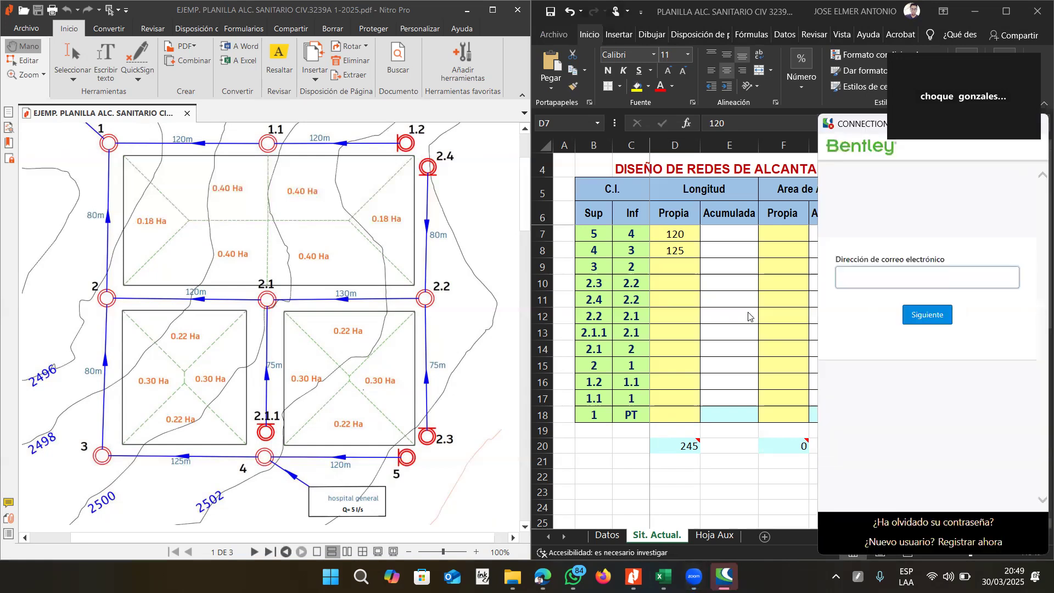
{"action": "left_click", "coordinate": [696, 252]}
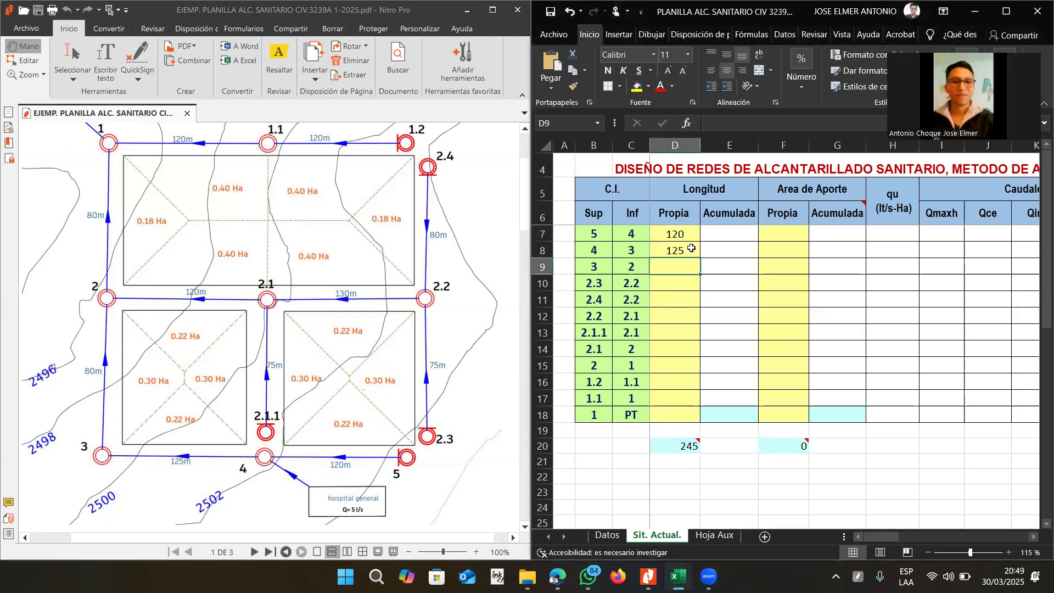
{"action": "left_click", "coordinate": [724, 233]}
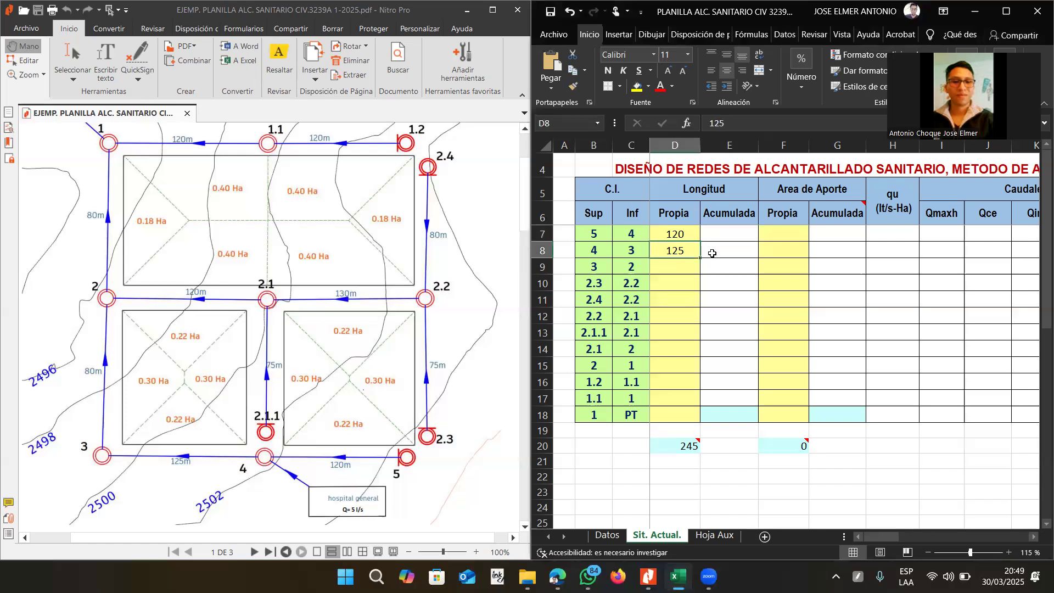
{"action": "left_click", "coordinate": [689, 236]}
{"action": "left_click", "coordinate": [716, 237]}
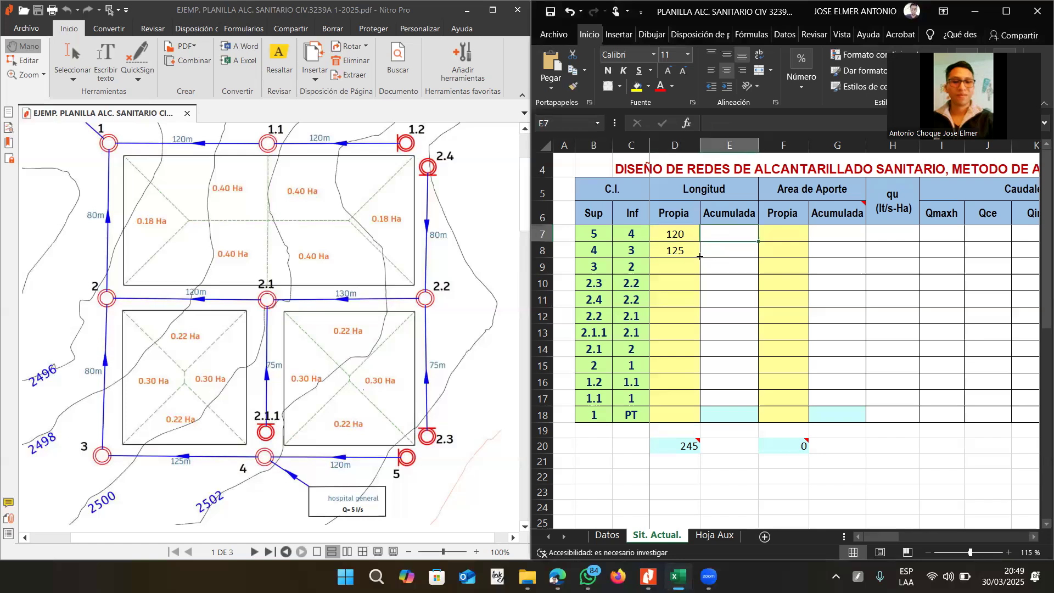
{"action": "left_click", "coordinate": [695, 256]}
{"action": "left_click", "coordinate": [713, 253]}
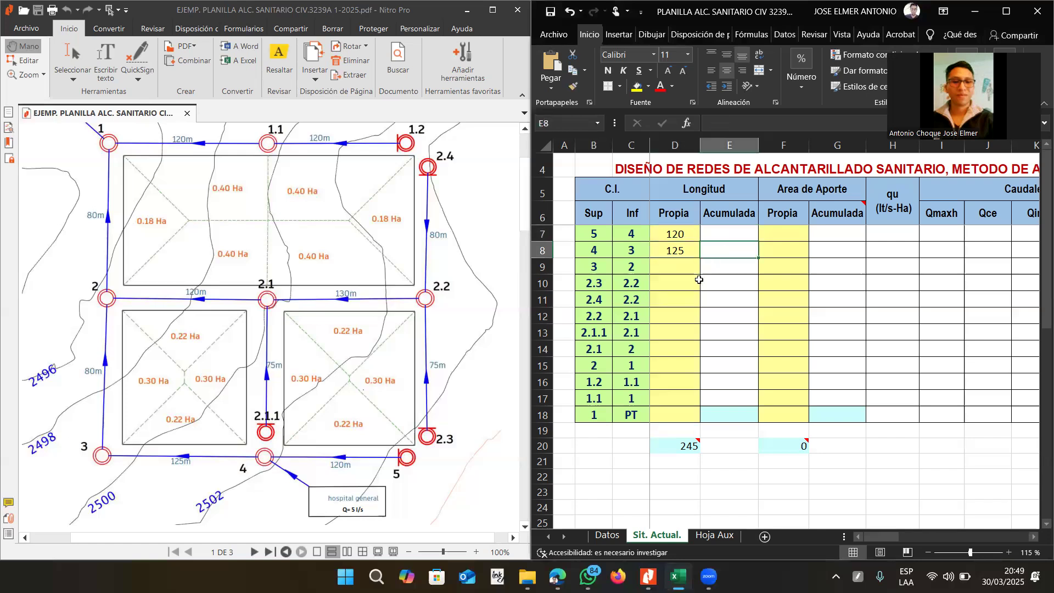
{"action": "left_click", "coordinate": [680, 236]}
{"action": "left_click_drag", "start_coordinate": [680, 236], "coordinate": [680, 380]}
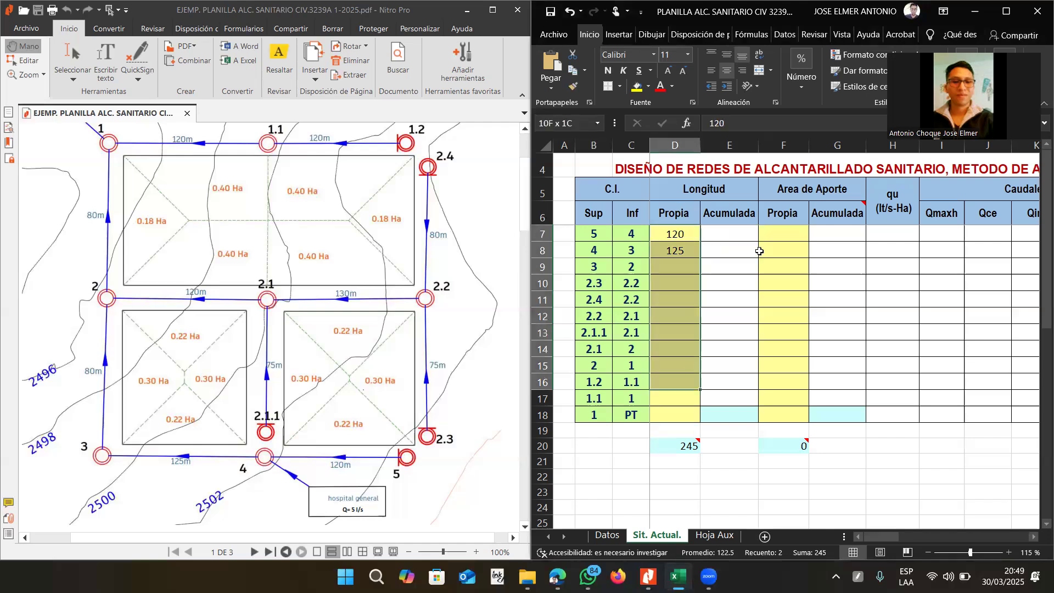
{"action": "left_click_drag", "start_coordinate": [742, 233], "coordinate": [741, 283]}
{"action": "left_click", "coordinate": [714, 242]}
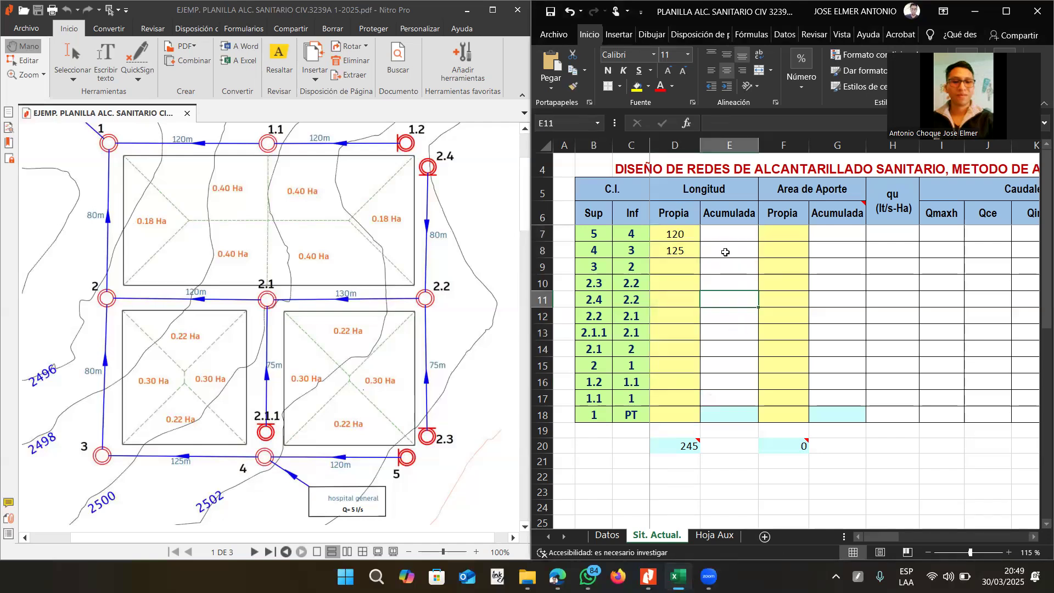
{"action": "key", "text": "Left"}
{"action": "left_click", "coordinate": [711, 237]}
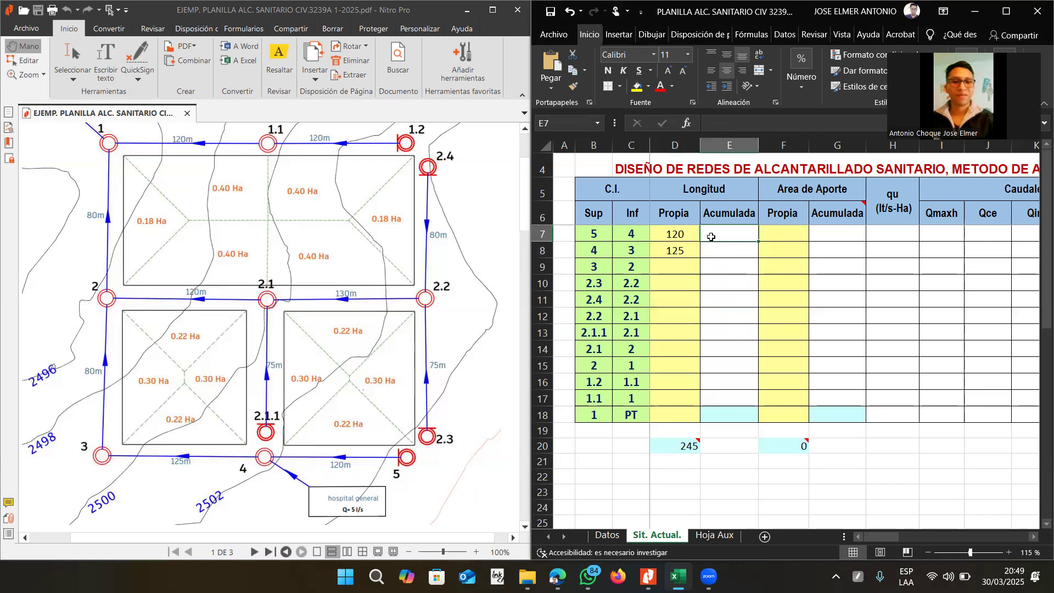
Enter 120 as the accumulated length of section 5–4 in E7.
{"action": "left_click", "coordinate": [683, 235]}
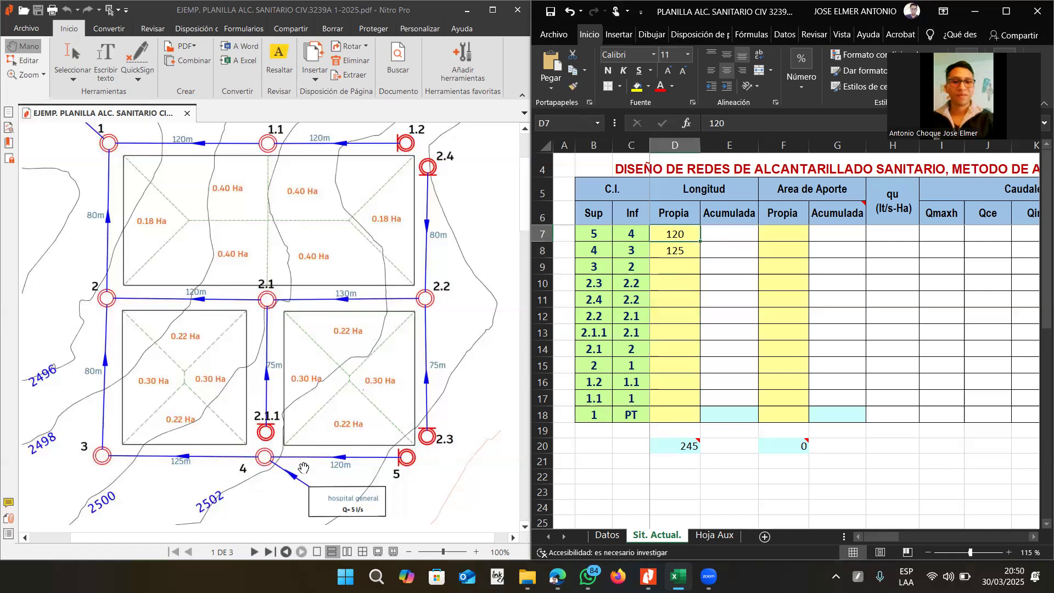
{"action": "left_click", "coordinate": [720, 235]}
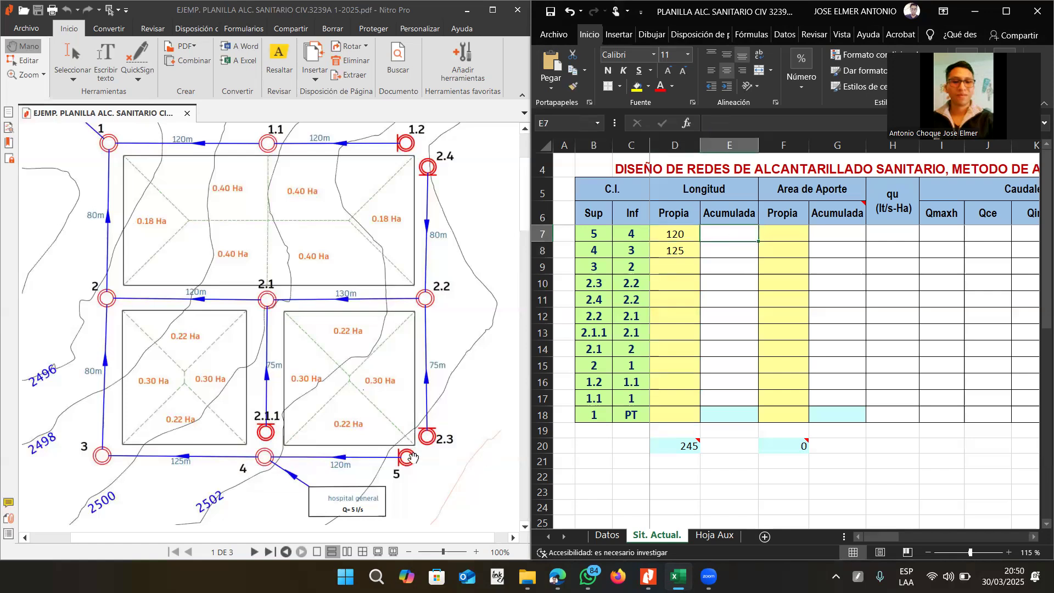
{"action": "type", "text": "120"}
{"action": "key", "text": "Return"}
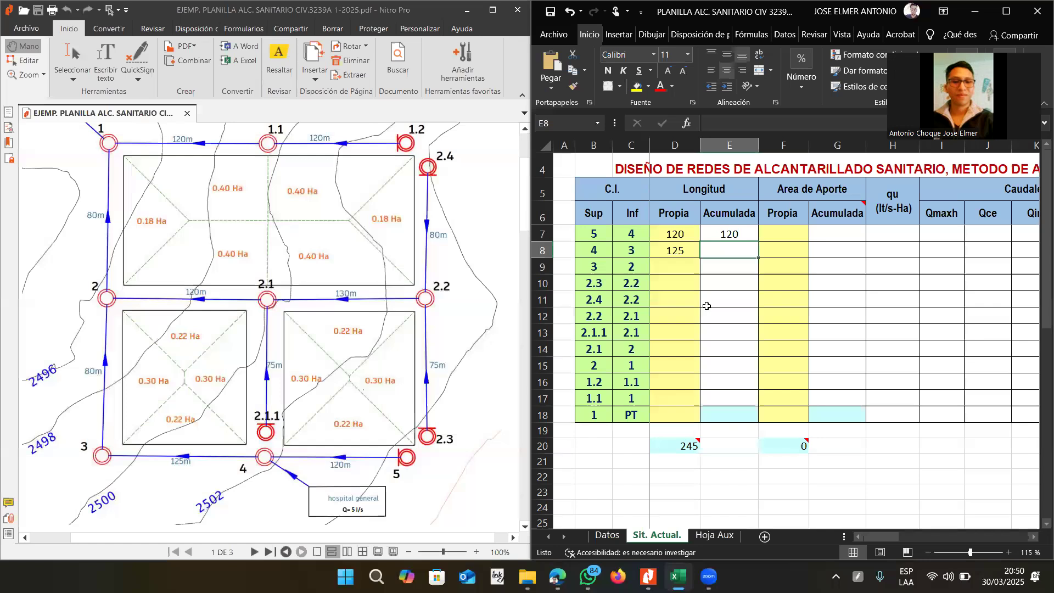
Calculate the accumulated length of section 4–3 in E8 with the formula =D8+E7.
{"action": "key", "text": "BackSpace"}
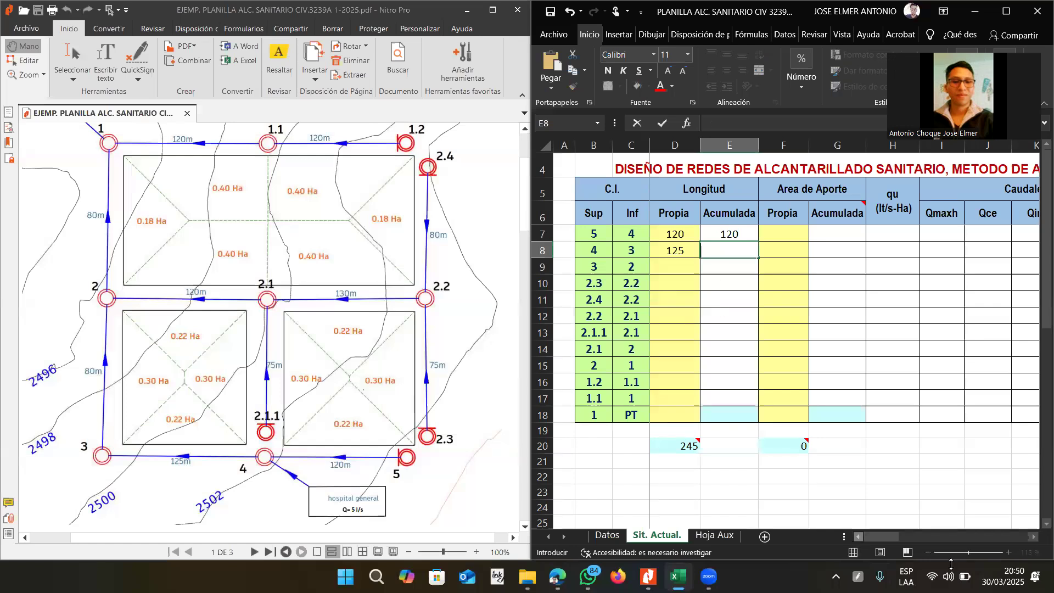
{"action": "left_click", "coordinate": [906, 577]}
{"action": "left_click", "coordinate": [906, 503]}
{"action": "type", "text": "="}
{"action": "left_click", "coordinate": [693, 255]}
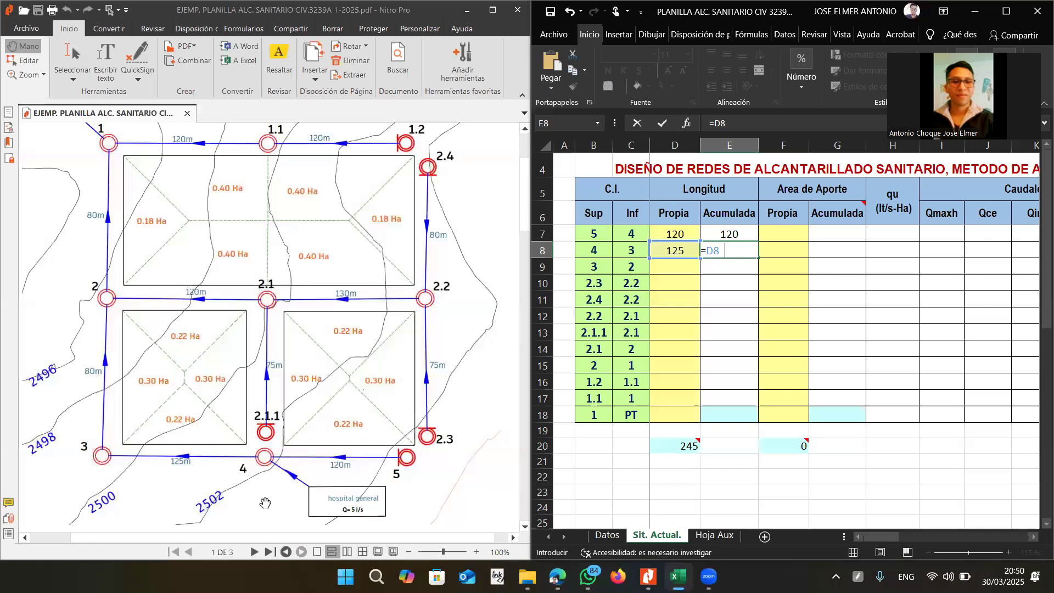
{"action": "key", "text": "BackSpace"}
{"action": "type", "text": "+"}
{"action": "left_click", "coordinate": [730, 235]}
{"action": "key", "text": "Return"}
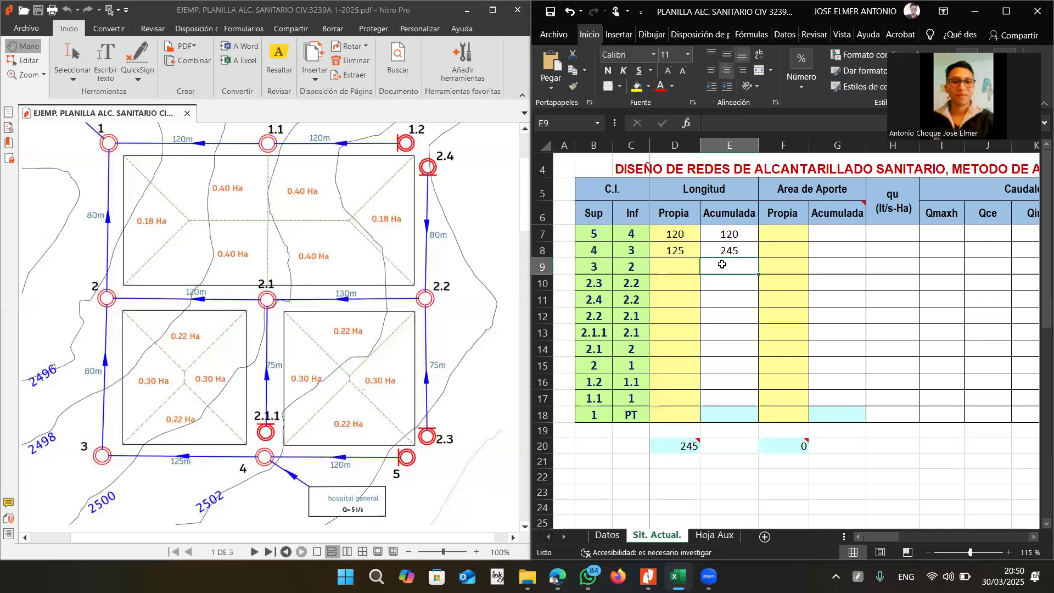
Enter 80 as section 3–2's own length in D9 and calculate its accumulated length in E9 with =D9+E8.
{"action": "left_click", "coordinate": [694, 267]}
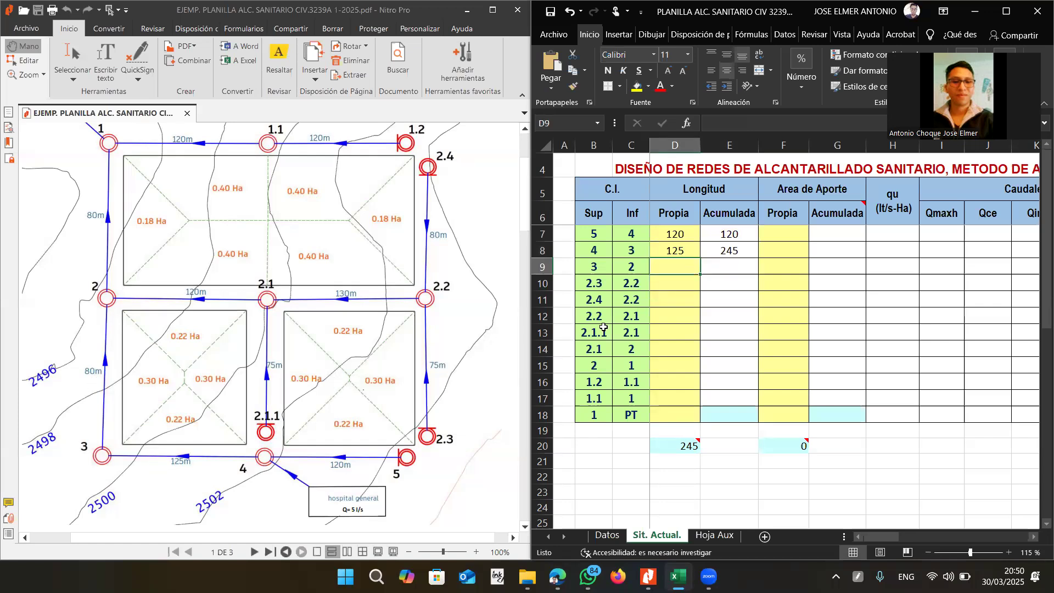
{"action": "type", "text": "80"}
{"action": "left_click", "coordinate": [725, 270]}
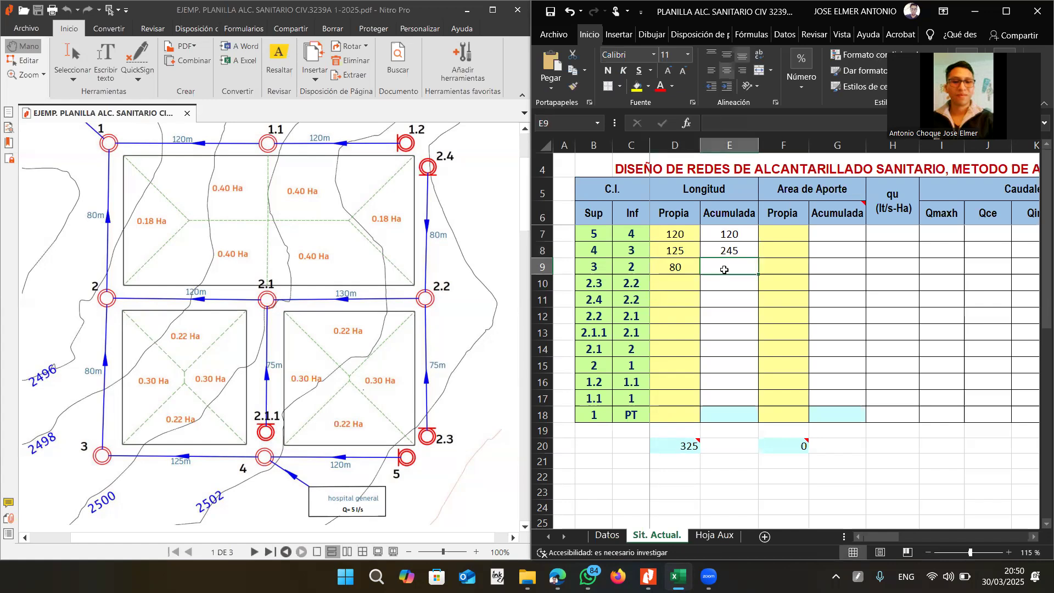
{"action": "type", "text": "="}
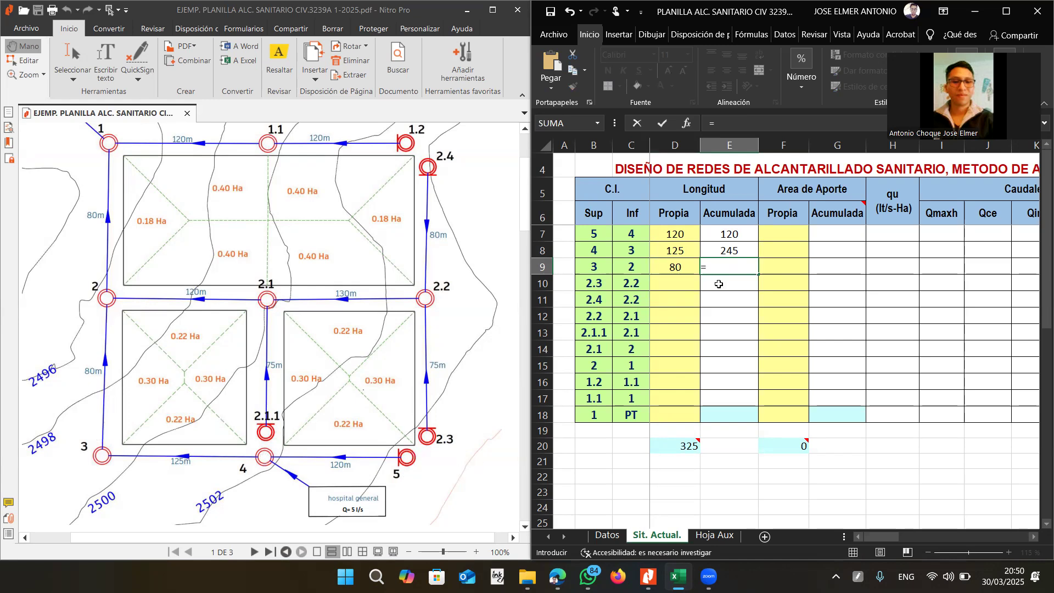
{"action": "left_click", "coordinate": [684, 265]}
{"action": "type", "text": "+"}
{"action": "left_click", "coordinate": [730, 251]}
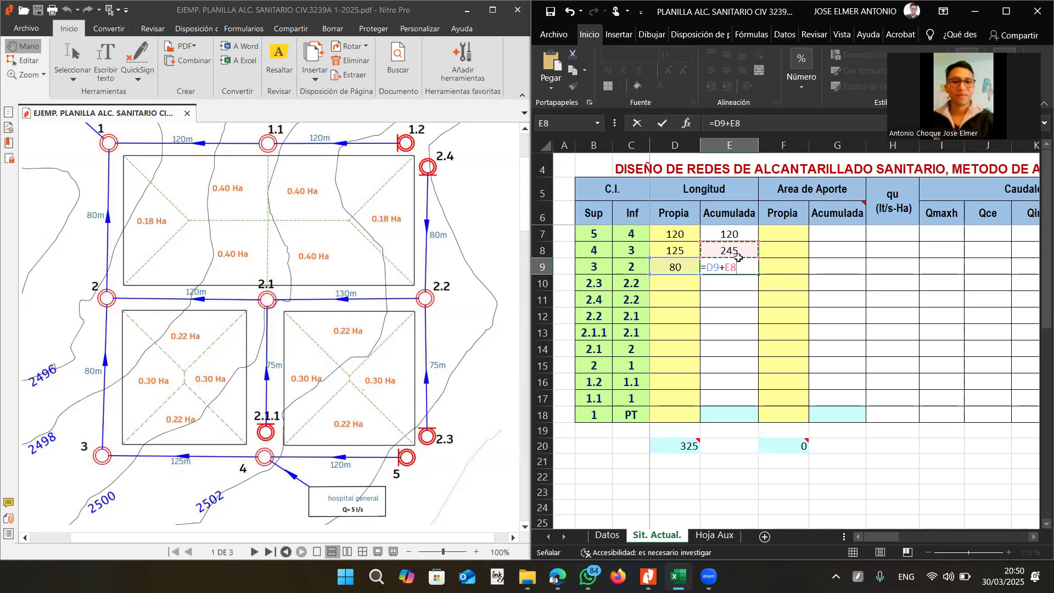
{"action": "key", "text": "Return"}
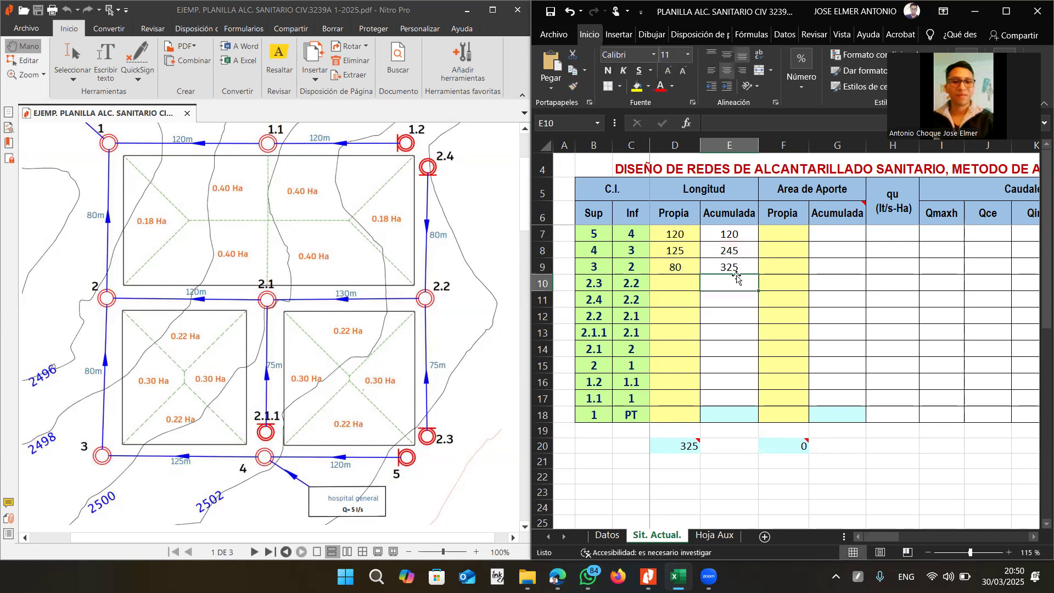
Enter 75 as section 2.3–2.2's own length in D10 and set its accumulated length in E10 to =D10.
{"action": "left_click", "coordinate": [706, 311]}
{"action": "left_click", "coordinate": [687, 288]}
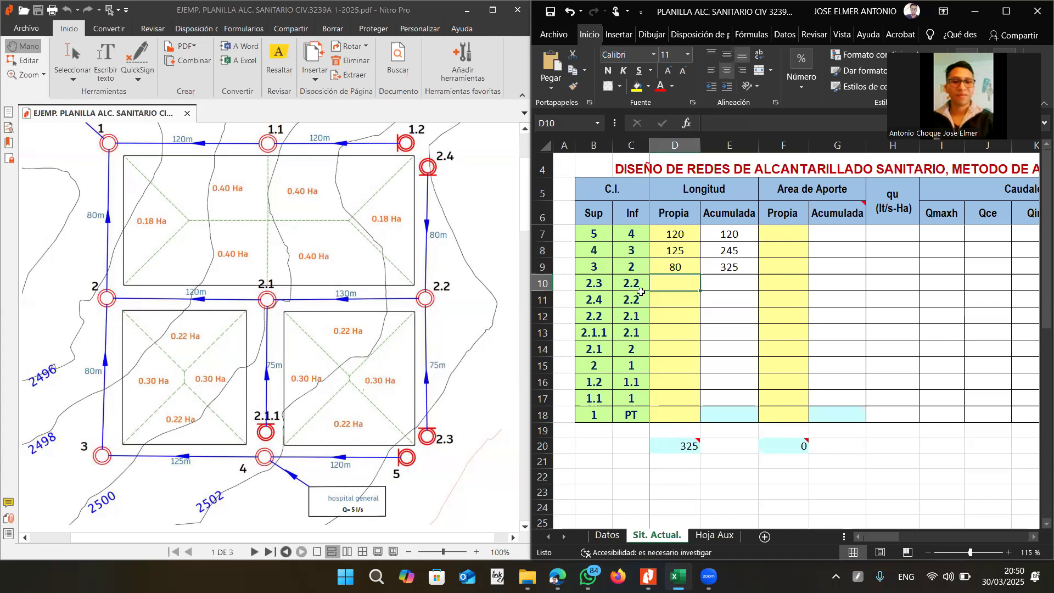
{"action": "type", "text": "75"}
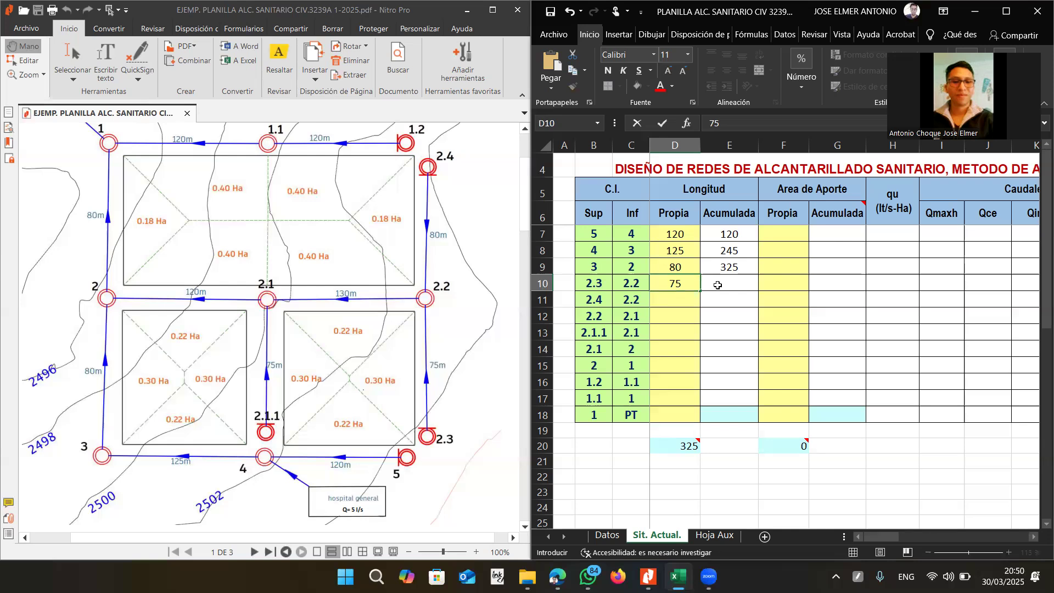
{"action": "left_click", "coordinate": [717, 285]}
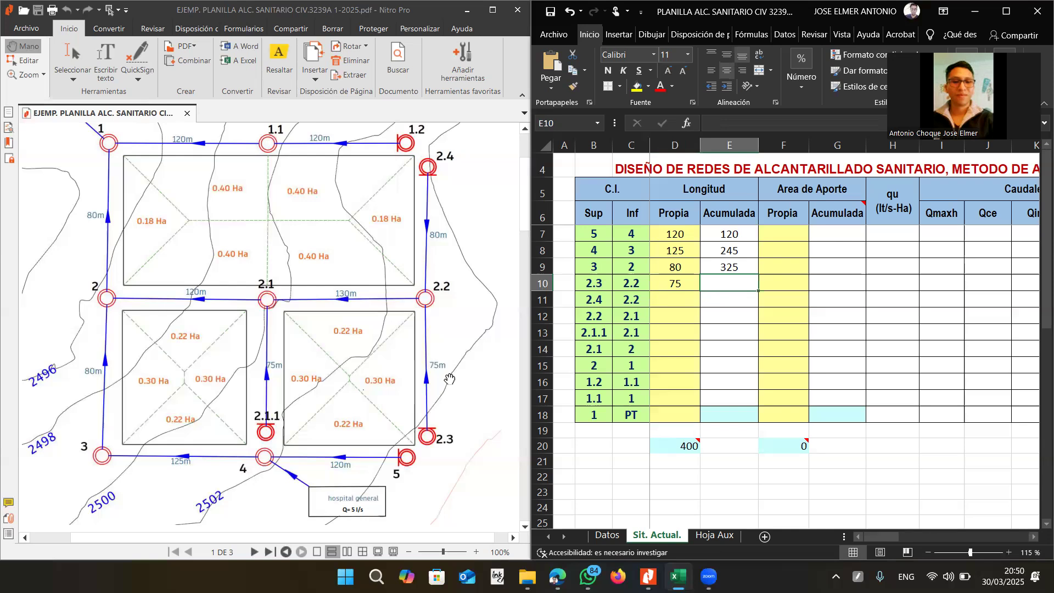
{"action": "left_click", "coordinate": [837, 94]}
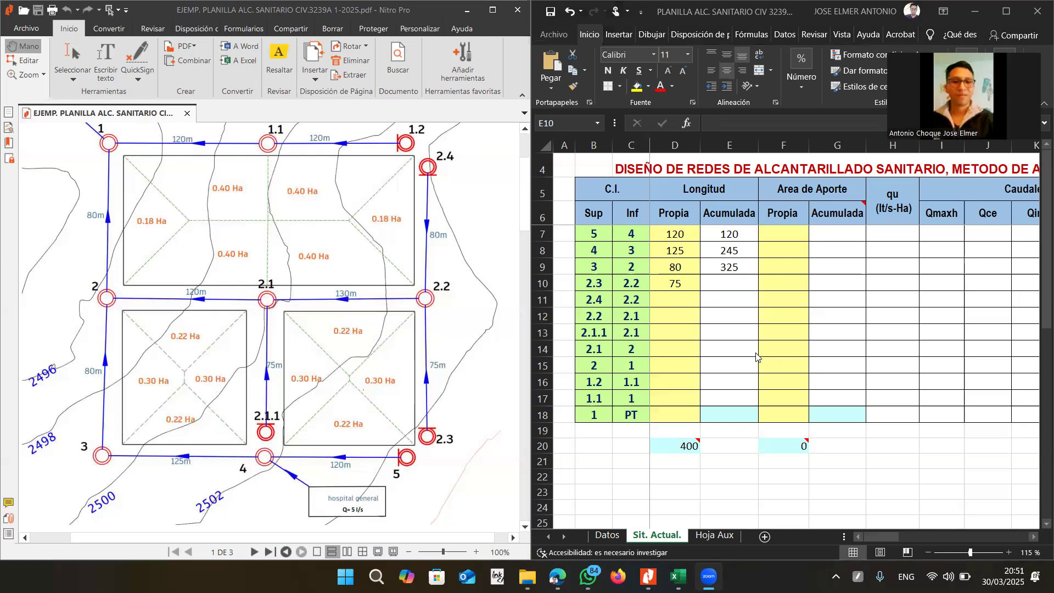
{"action": "left_click", "coordinate": [721, 285]}
{"action": "left_click", "coordinate": [749, 285]}
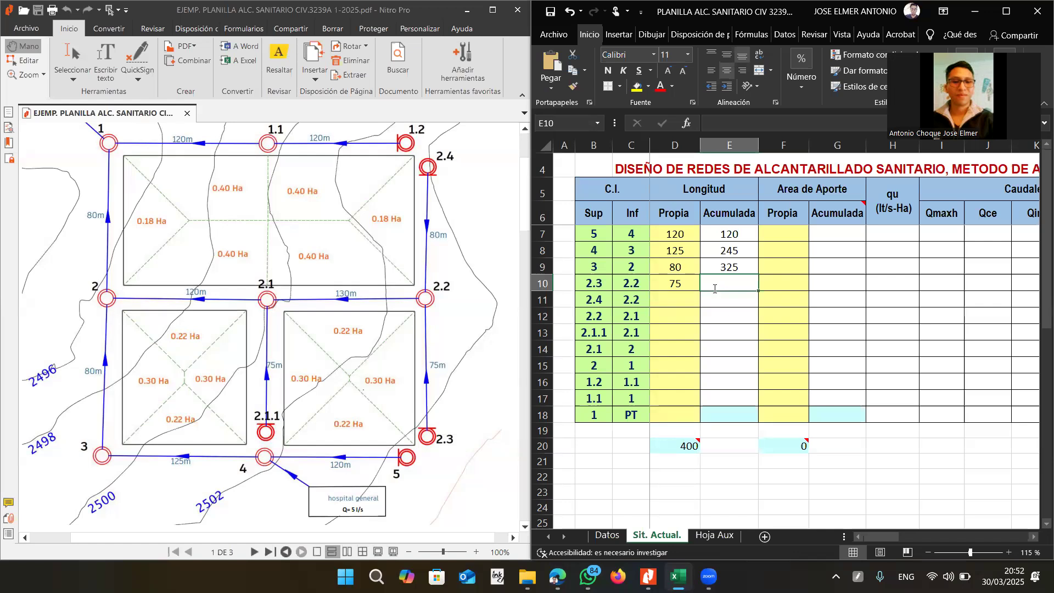
{"action": "type", "text": "="}
{"action": "left_click", "coordinate": [674, 286]}
{"action": "key", "text": "Return"}
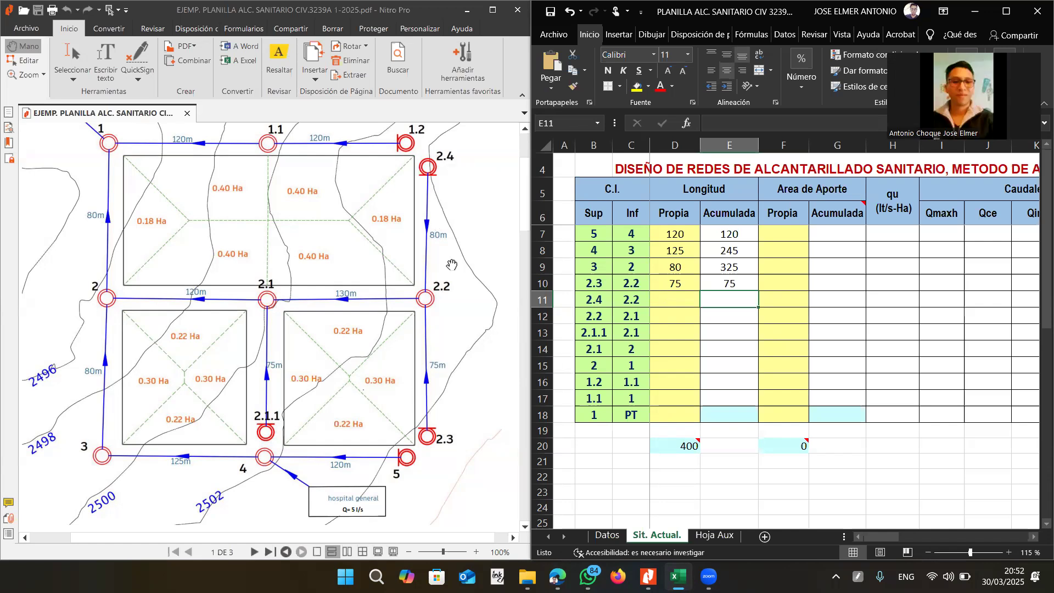
Enter 80 as section 2.4–2.2's own length in D11 and 80 as its accumulated length in E11.
{"action": "left_click", "coordinate": [668, 297]}
{"action": "type", "text": "80"}
{"action": "key", "text": "Tab"}
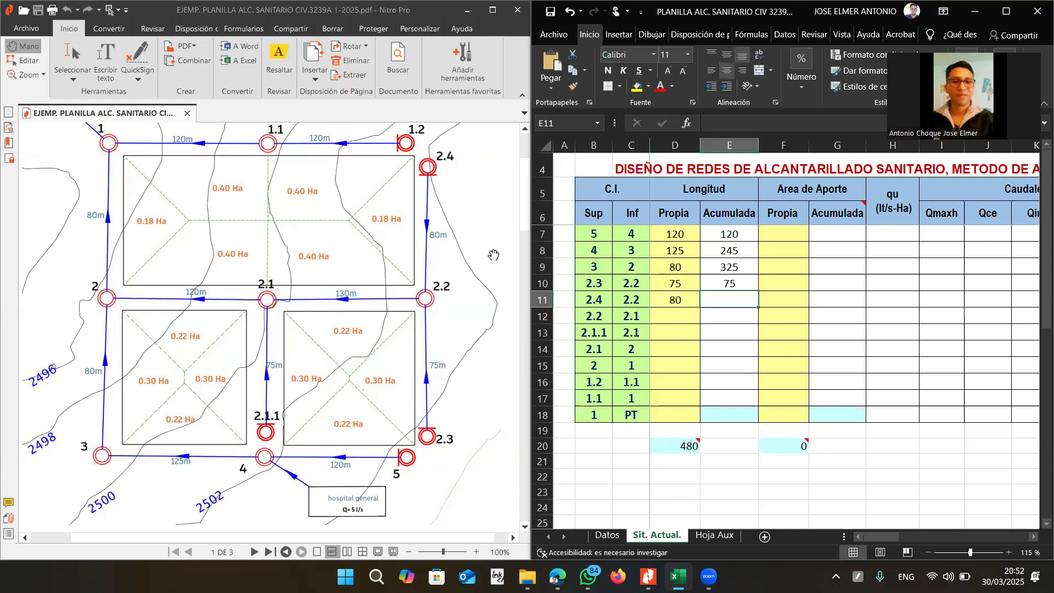
{"action": "type", "text": "80"}
Enter 130 as section 2.2–2.1's own length in D12 and calculate its accumulated length in E12 with =D12+E10+E11.
{"action": "left_click", "coordinate": [663, 317]}
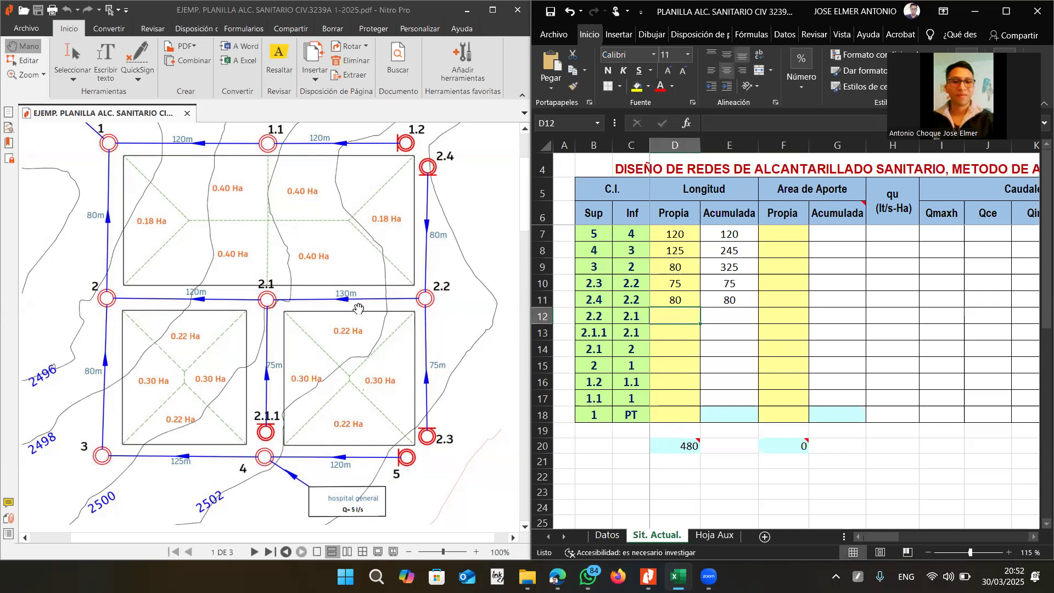
{"action": "type", "text": "130"}
{"action": "left_click", "coordinate": [750, 319]}
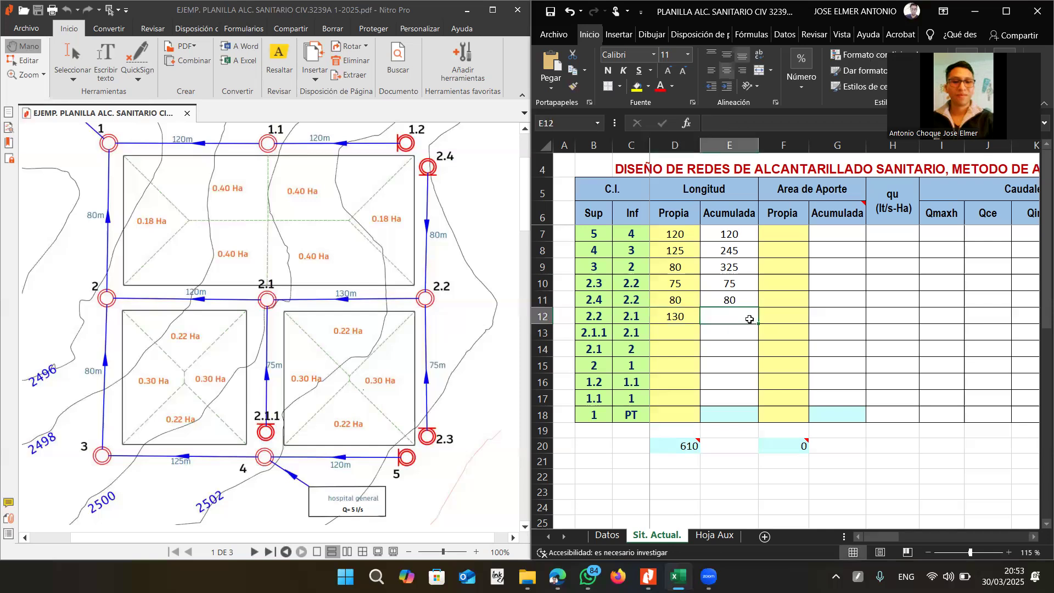
{"action": "type", "text": "="}
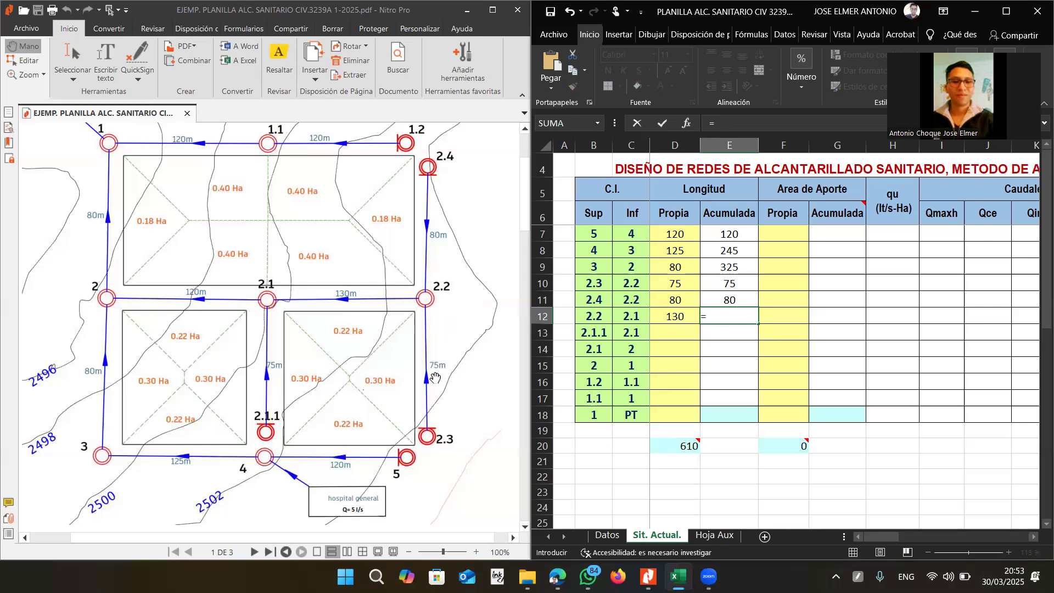
{"action": "left_click", "coordinate": [683, 317]}
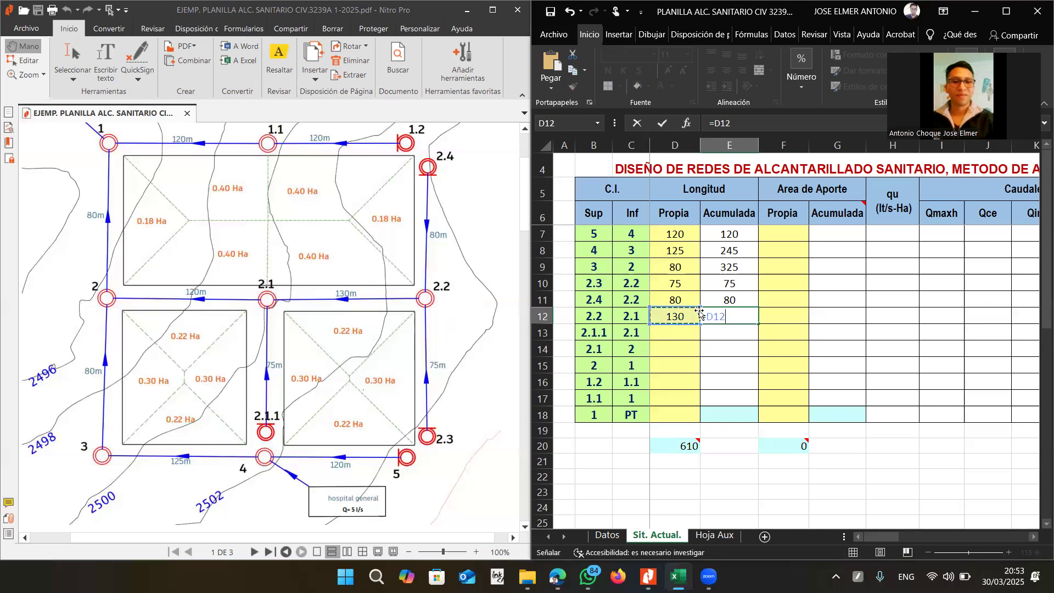
{"action": "type", "text": "+"}
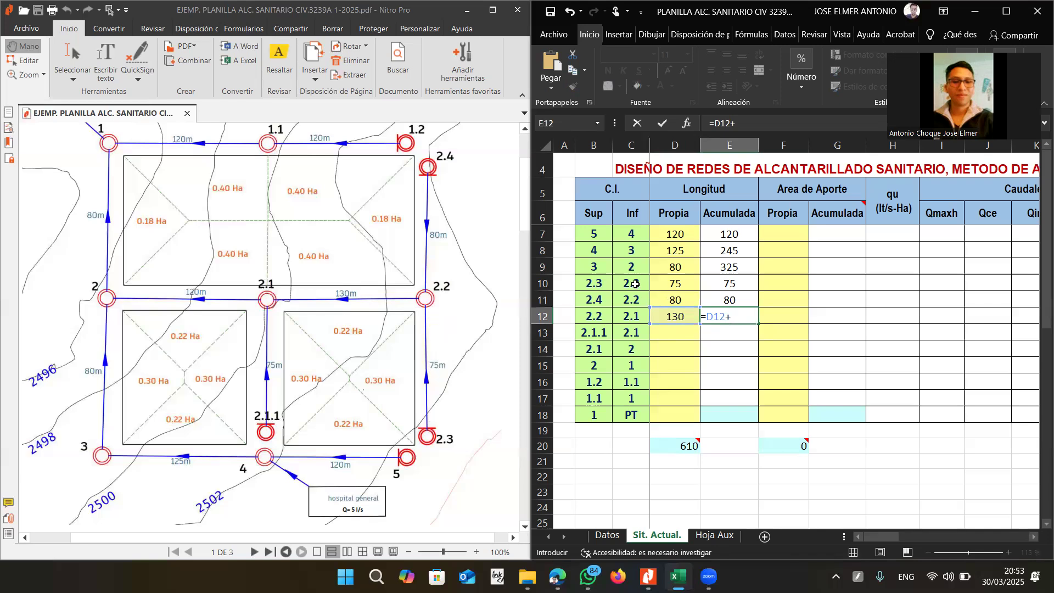
{"action": "left_click", "coordinate": [729, 284]}
{"action": "type", "text": "+"}
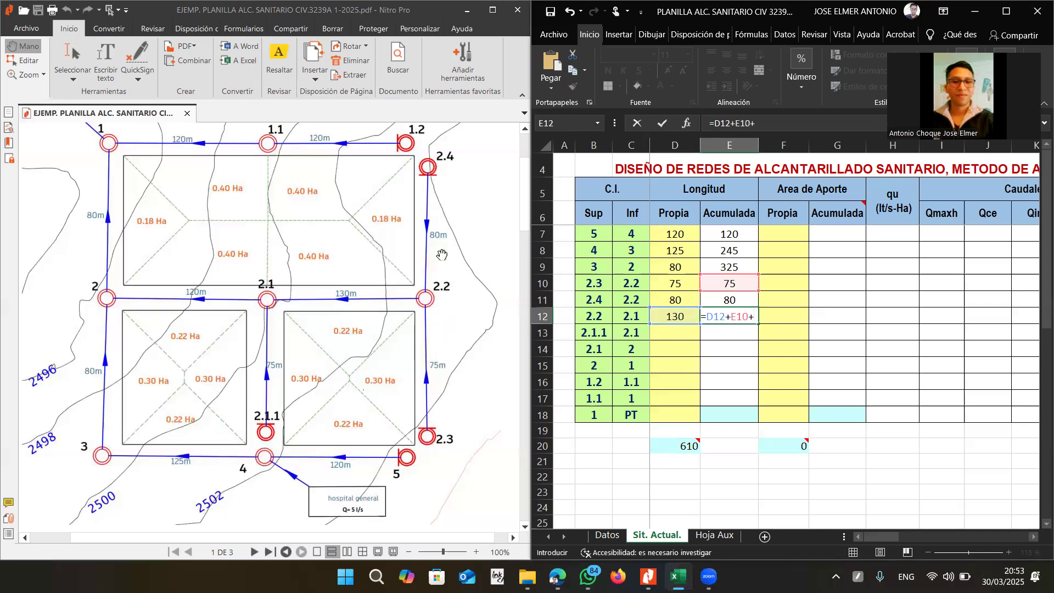
{"action": "left_click", "coordinate": [730, 302]}
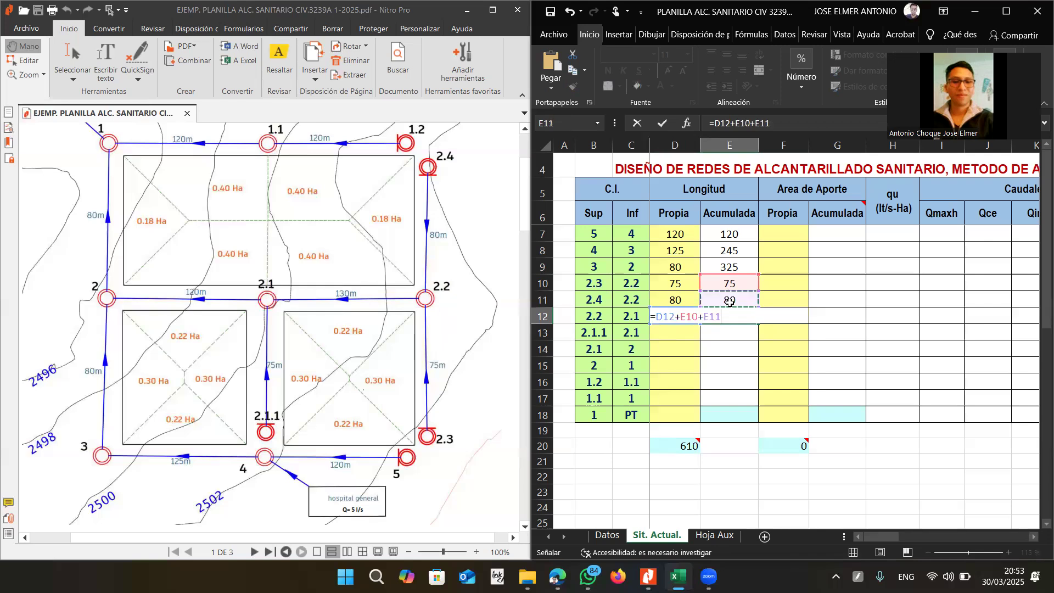
{"action": "key", "text": "Return"}
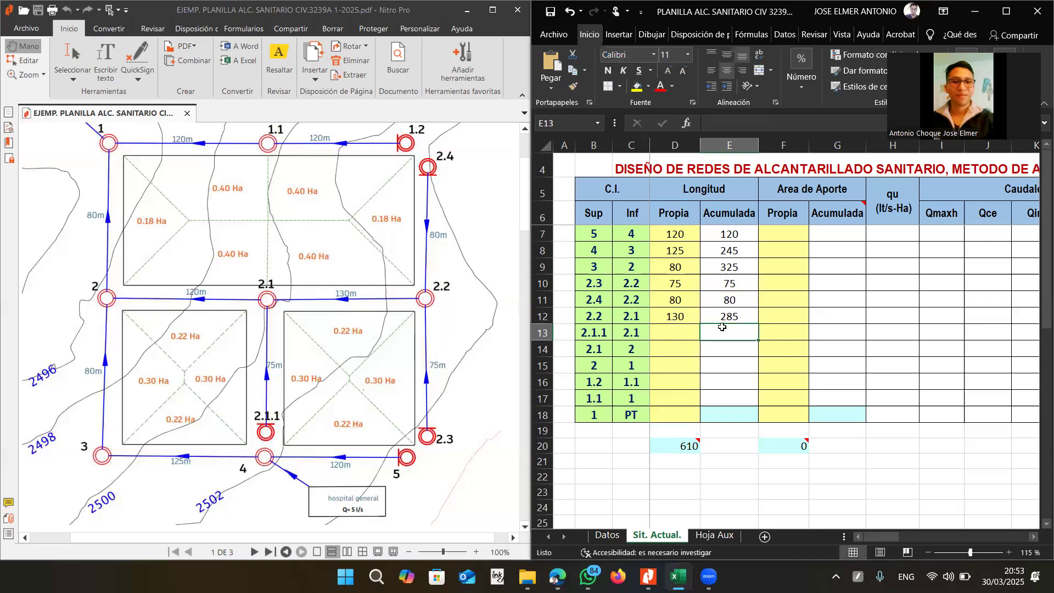
Enter 75 as both the own length in D13 and the accumulated length in E13 for section 2.1.1–2.1.
{"action": "left_click", "coordinate": [684, 337]}
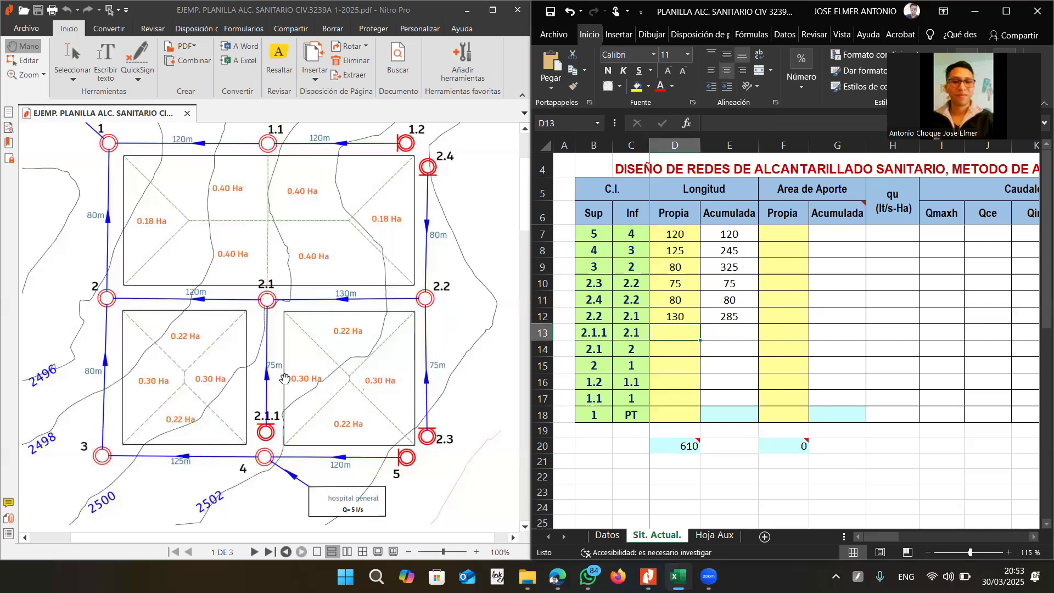
{"action": "type", "text": "75"}
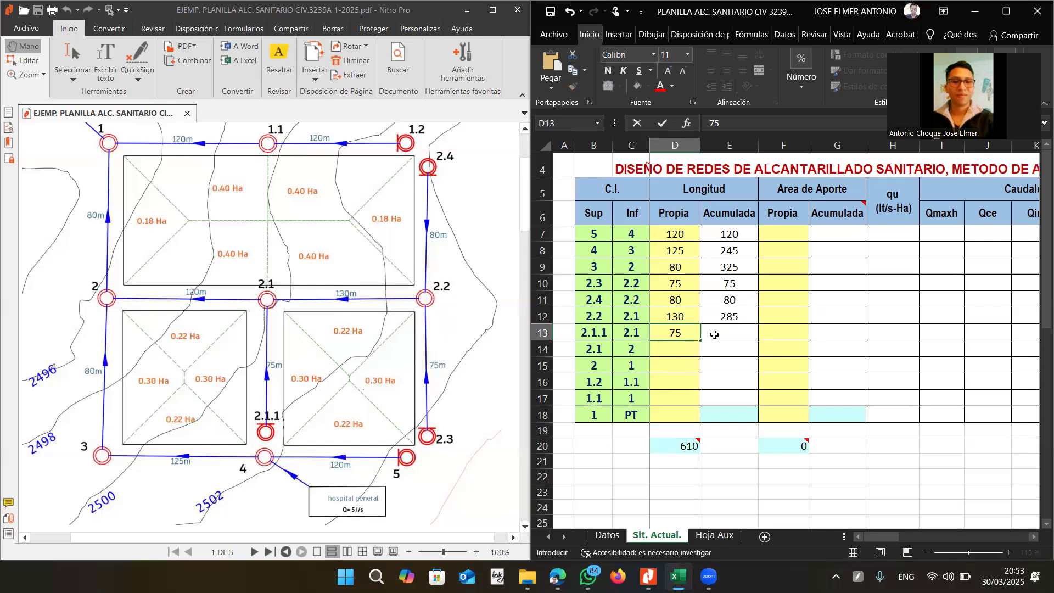
{"action": "left_click", "coordinate": [714, 335]}
{"action": "type", "text": "75"}
{"action": "key", "text": "Return"}
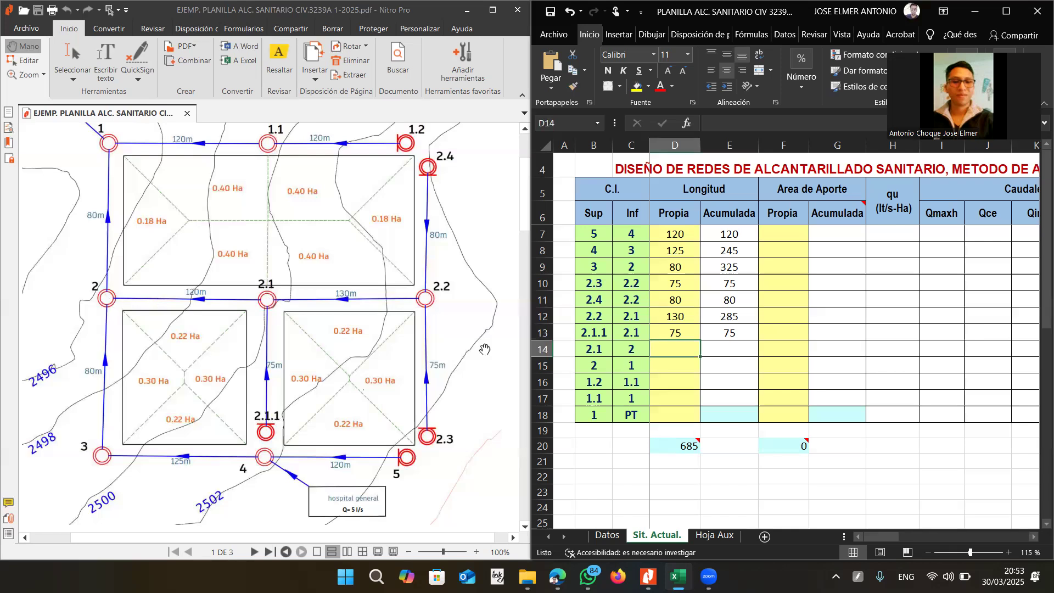
Enter 120 as section 2.1–2's own length in D14 and calculate its accumulated length in E14 with =D14+E12+E13.
{"action": "type", "text": "120"}
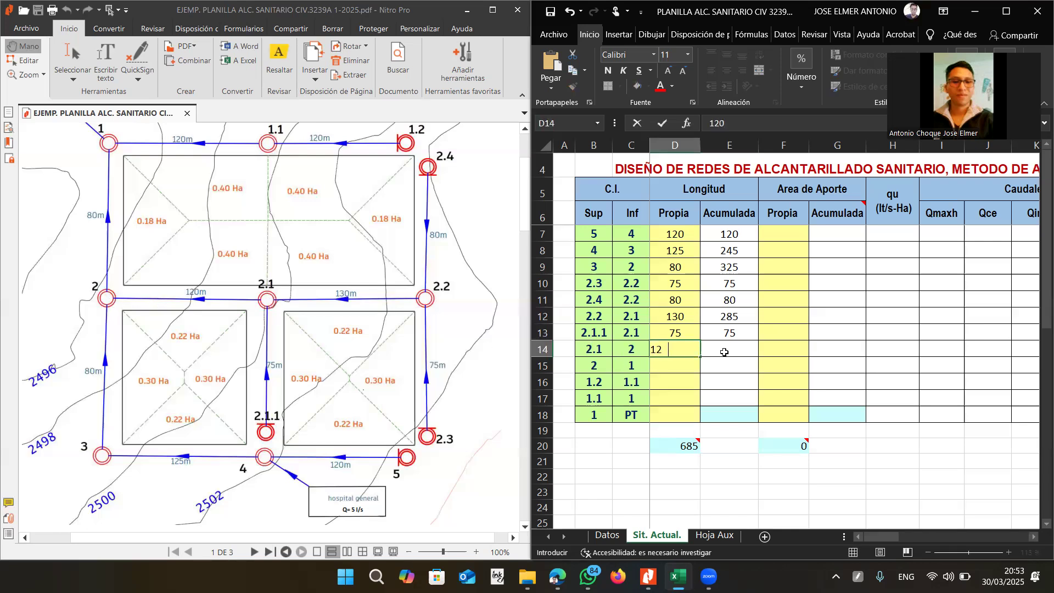
{"action": "left_click", "coordinate": [724, 352]}
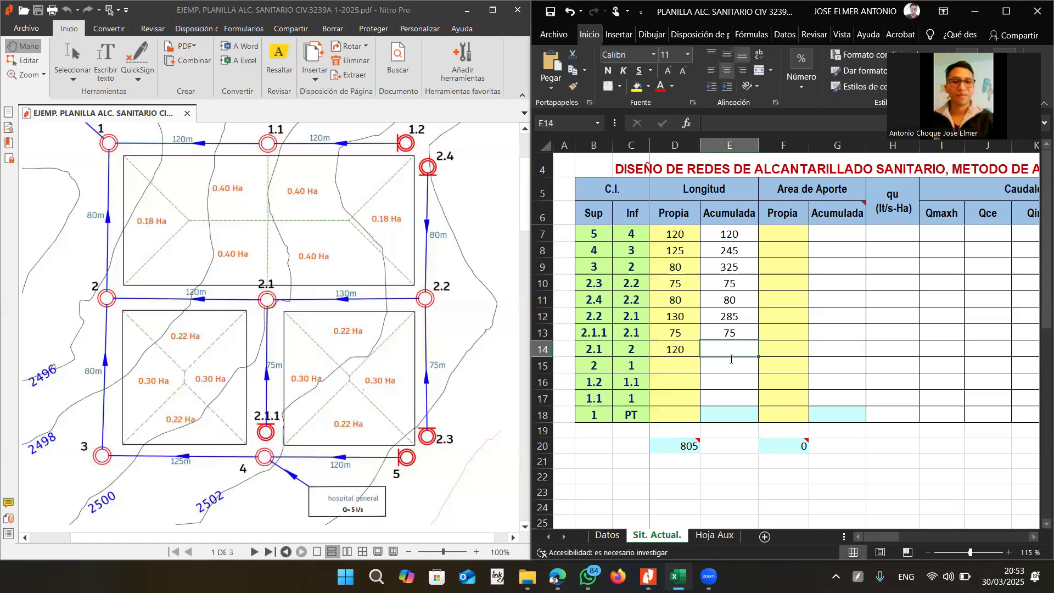
{"action": "type", "text": "="}
{"action": "left_click", "coordinate": [685, 349]}
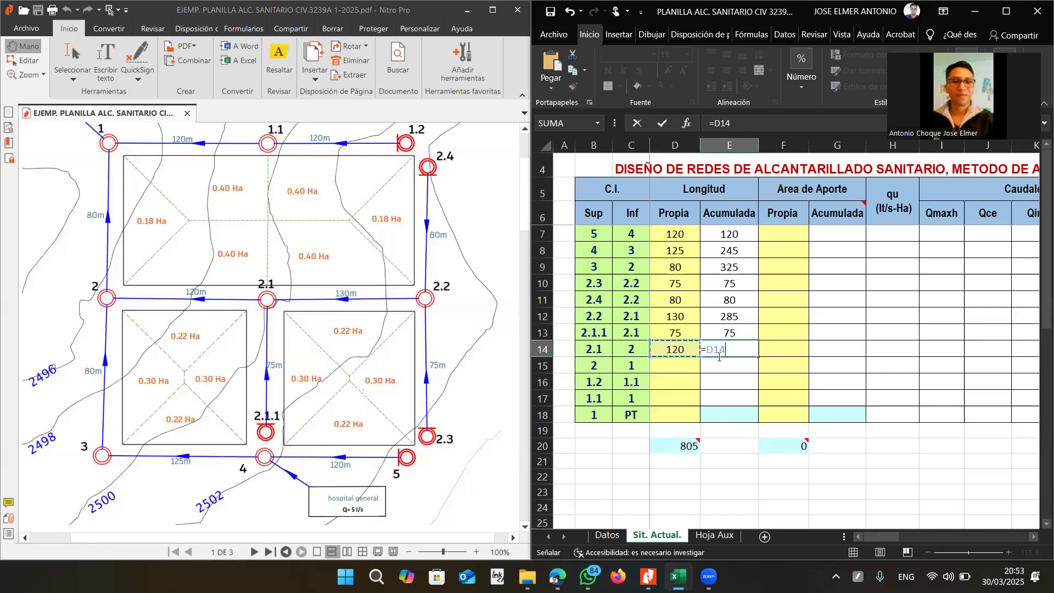
{"action": "left_click", "coordinate": [688, 350]}
{"action": "type", "text": "+"}
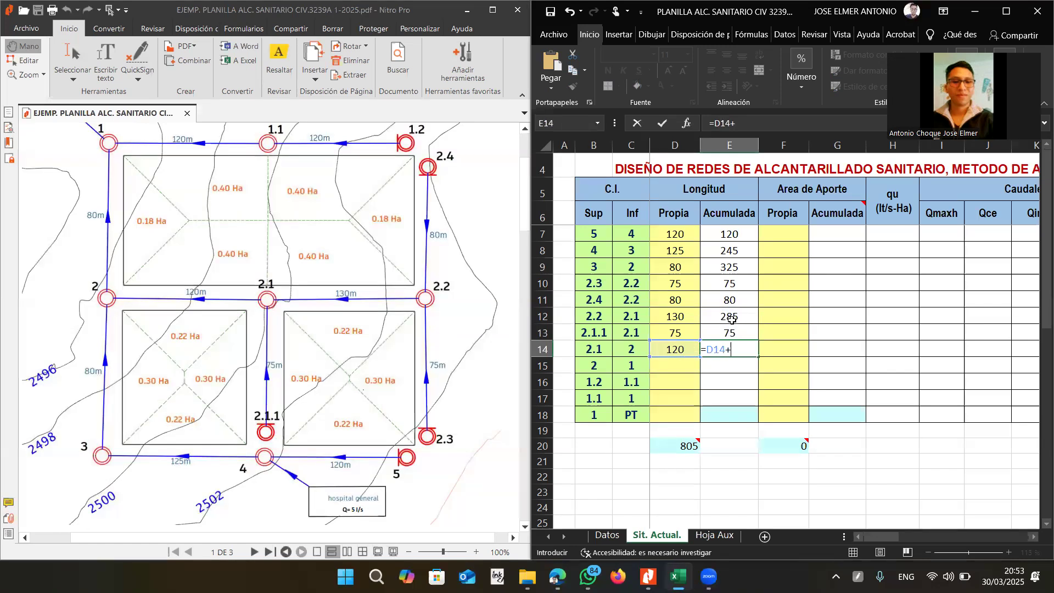
{"action": "type", "text": "E12+"}
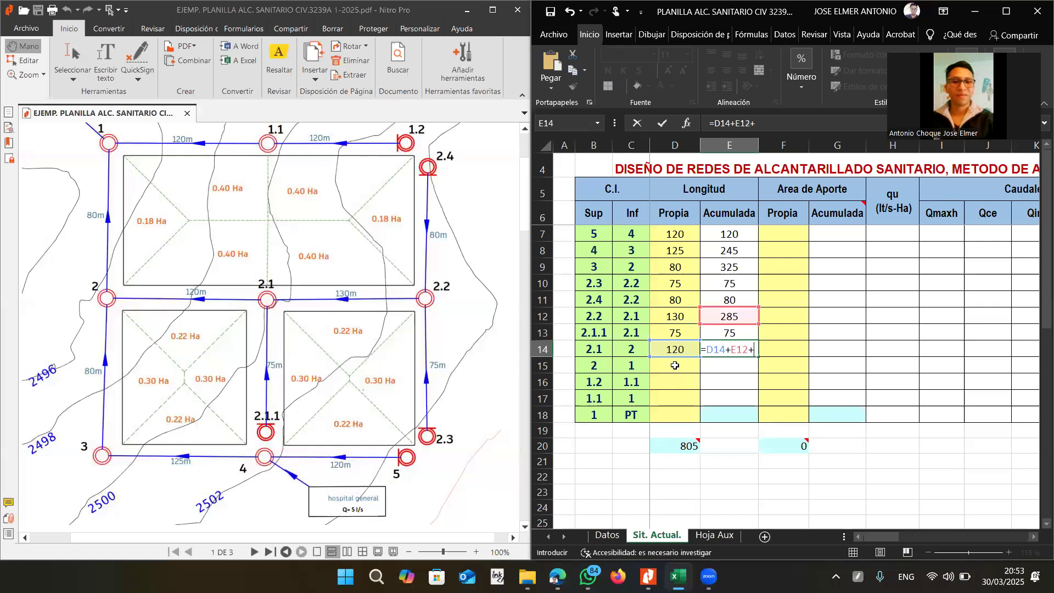
{"action": "left_click", "coordinate": [715, 333]}
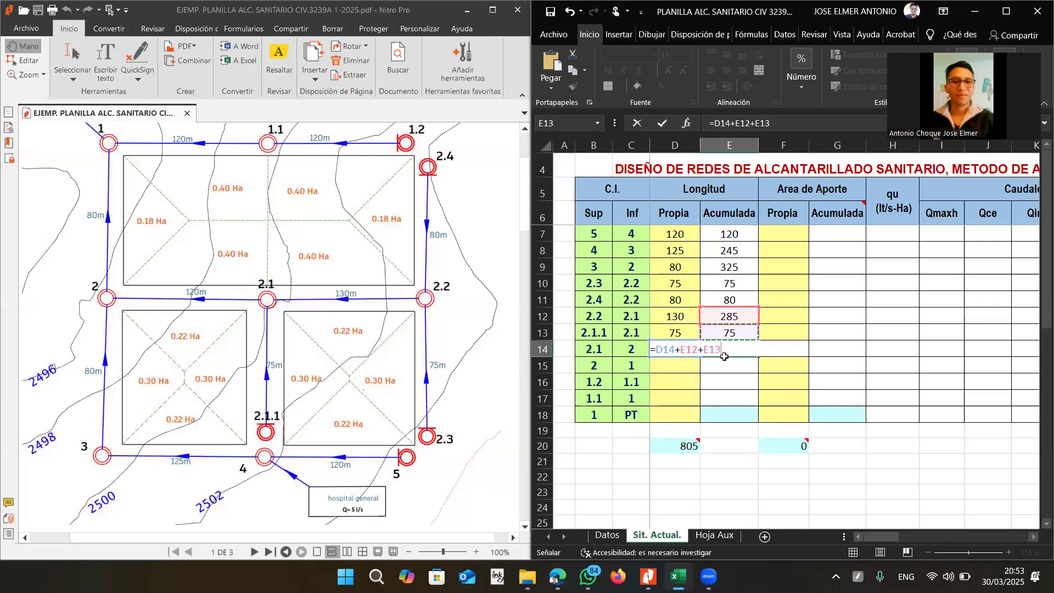
{"action": "key", "text": "Return"}
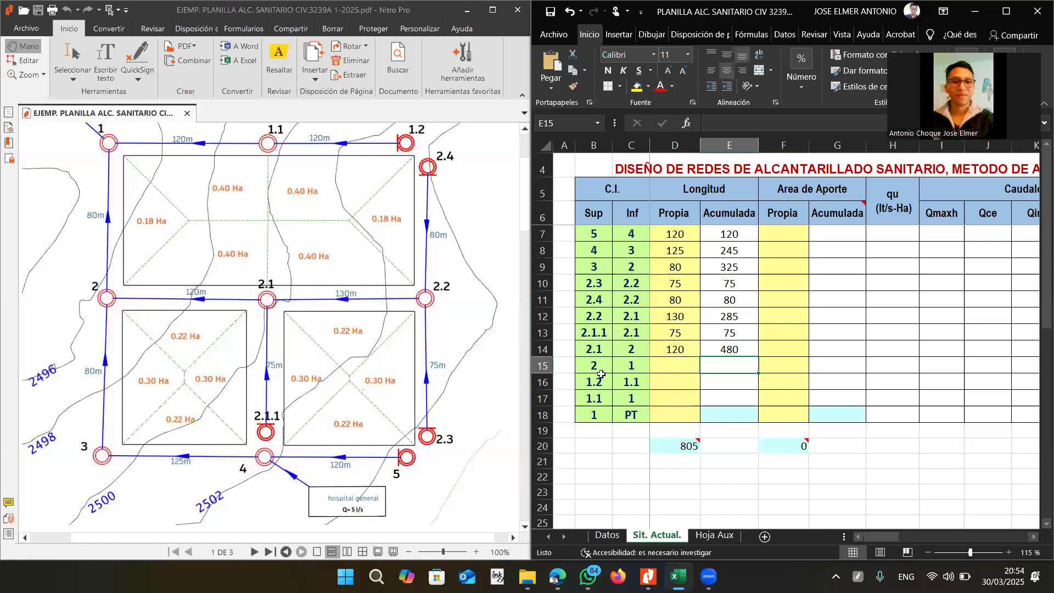
Enter 80 as section 2–1's own length in D15 and calculate its accumulated length in E15 with =D15+E9+E14.
{"action": "key", "text": "Left"}
{"action": "scroll", "coordinate": [166, 278], "scroll_direction": "up", "scroll_amount": 1}
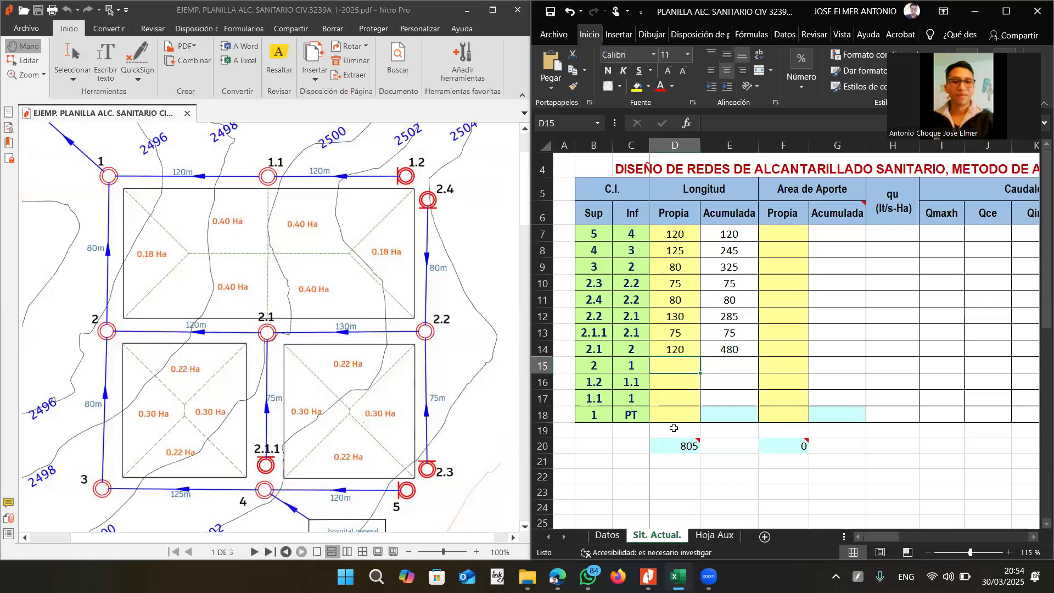
{"action": "type", "text": "80"}
{"action": "left_click", "coordinate": [722, 373]}
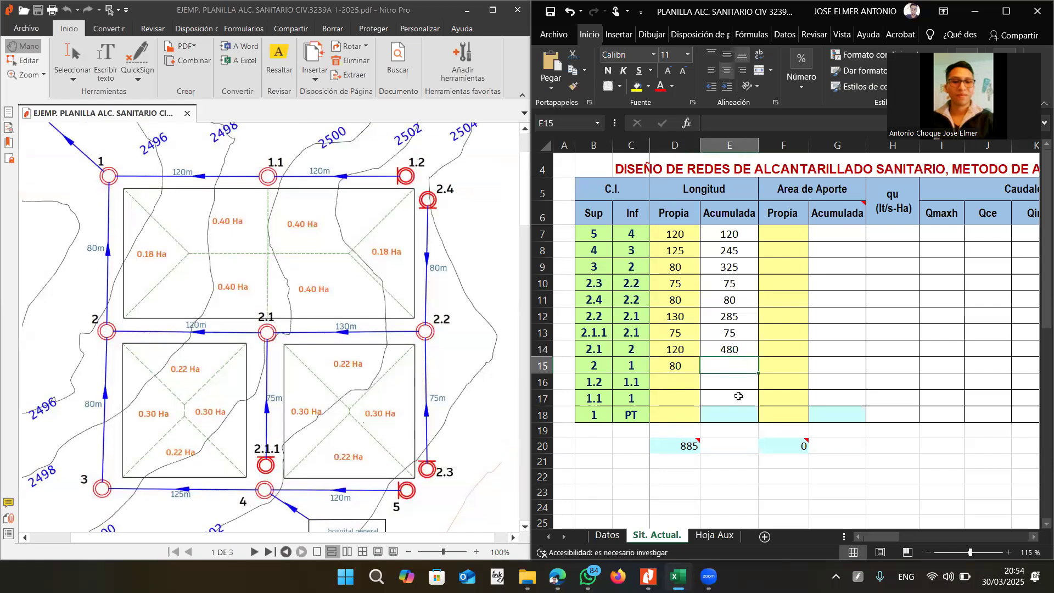
{"action": "type", "text": "="}
{"action": "left_click", "coordinate": [677, 366]}
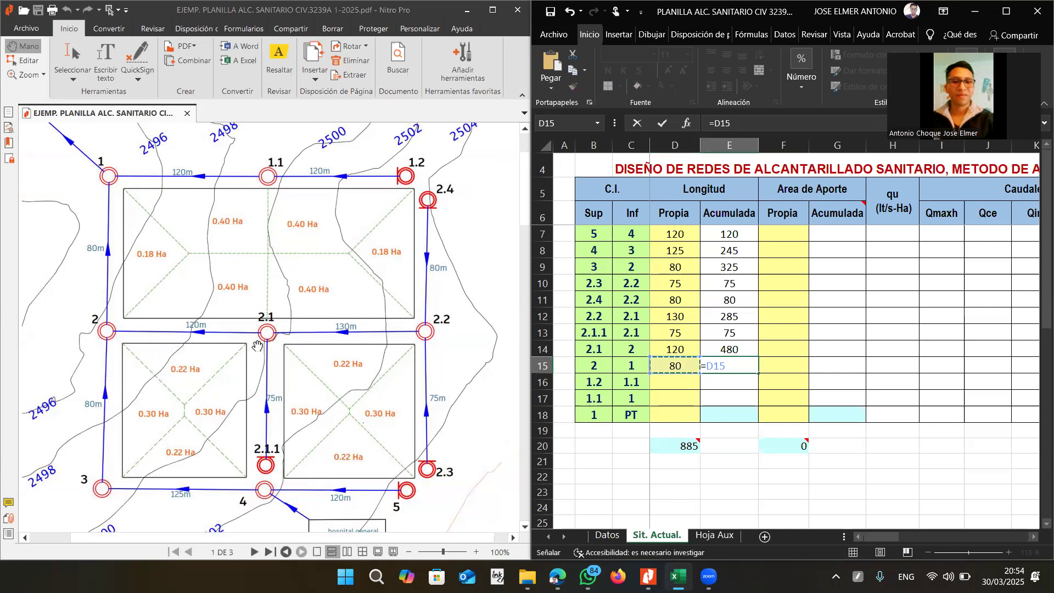
{"action": "type", "text": "+"}
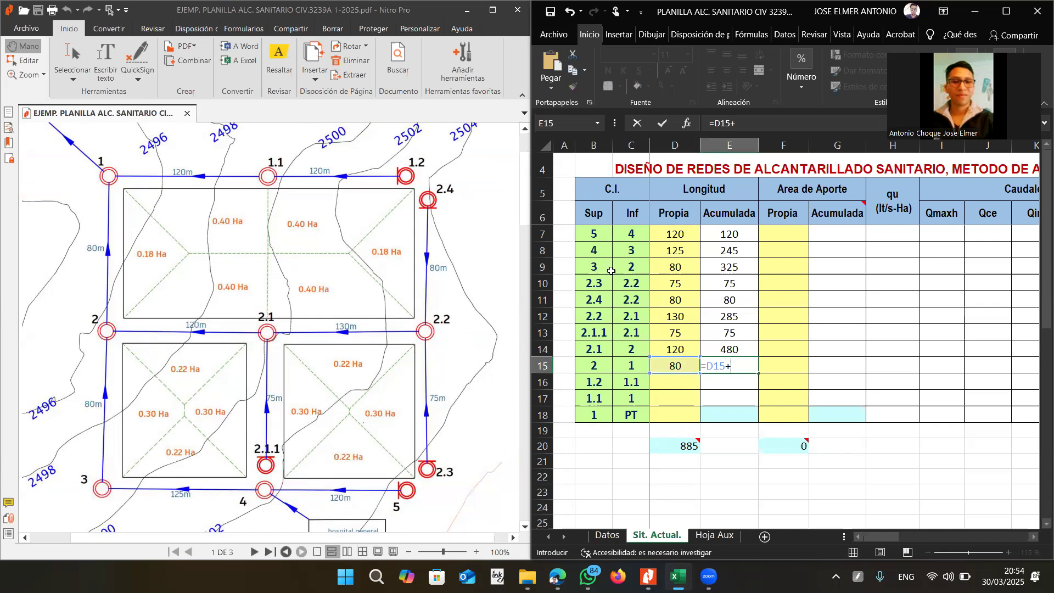
{"action": "left_click", "coordinate": [712, 268]}
{"action": "type", "text": "+"}
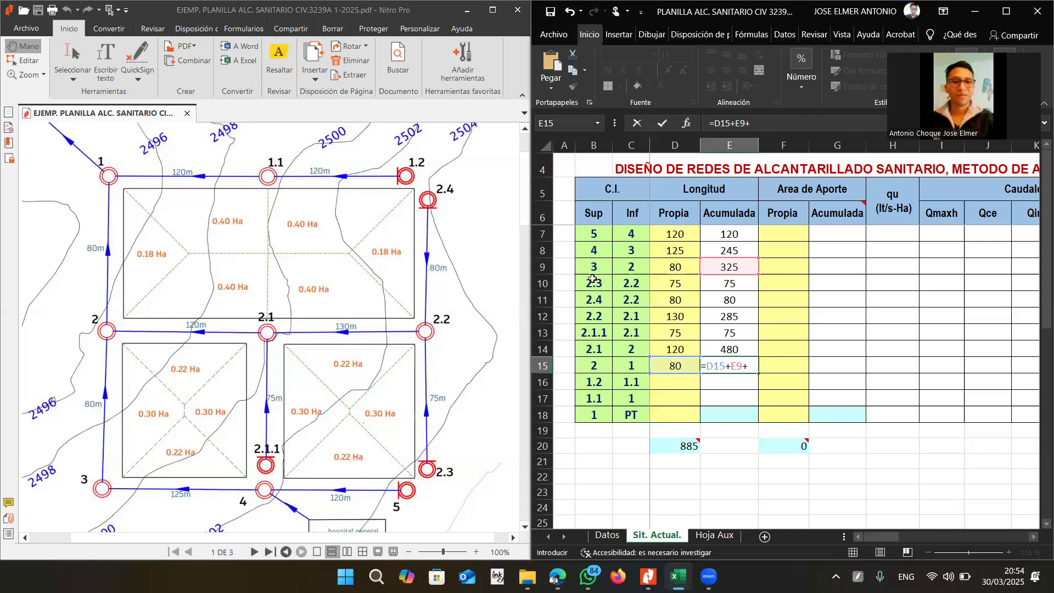
{"action": "left_click", "coordinate": [733, 351]}
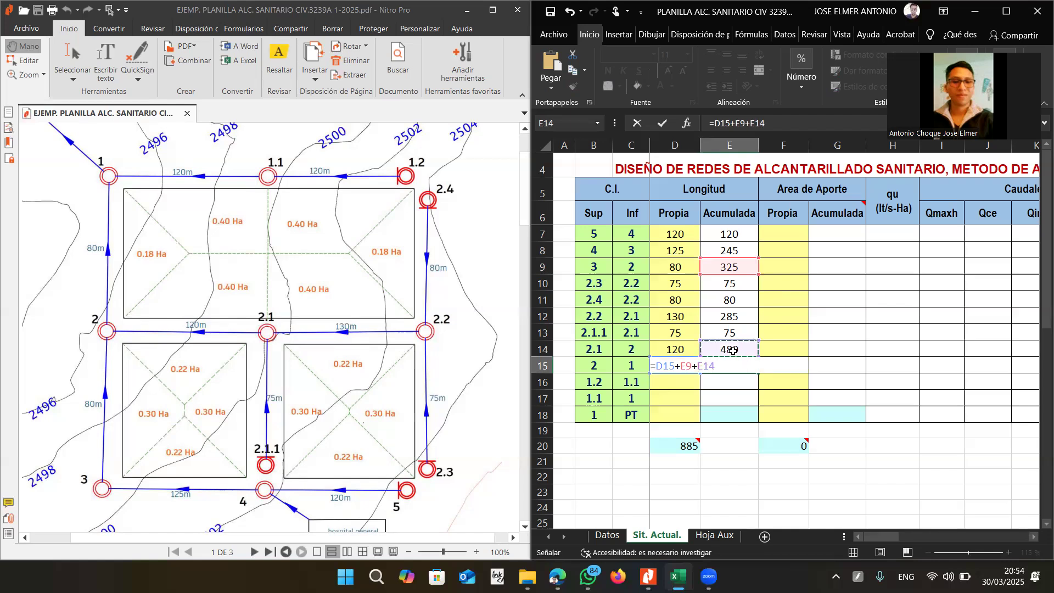
{"action": "key", "text": "Return"}
{"action": "left_click", "coordinate": [741, 367]}
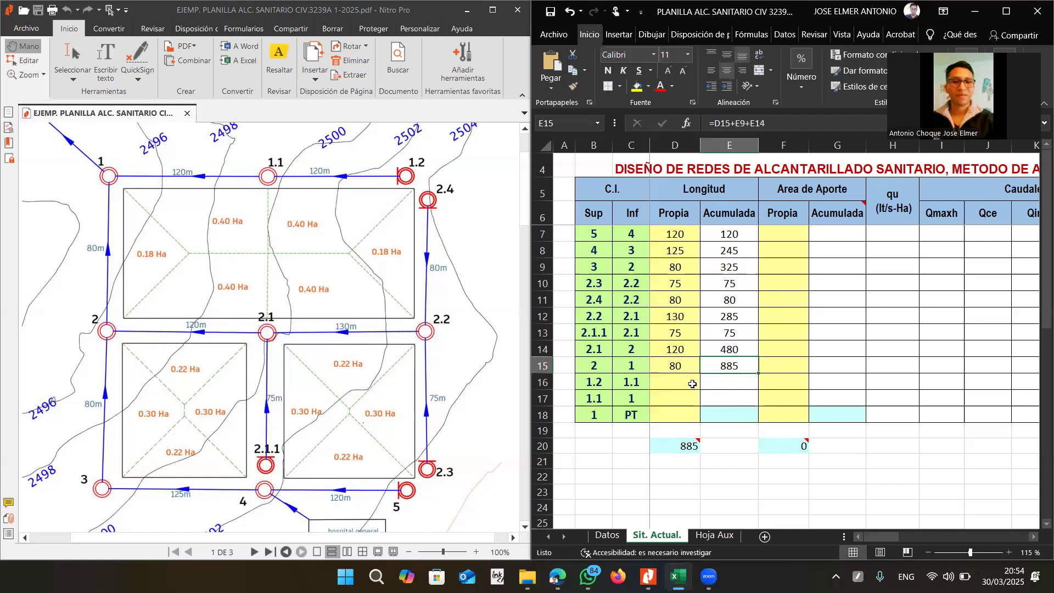
Enter 120 as section 1.2–1.1's own length in D16 and 120 as its accumulated length in E16.
{"action": "left_click", "coordinate": [656, 387]}
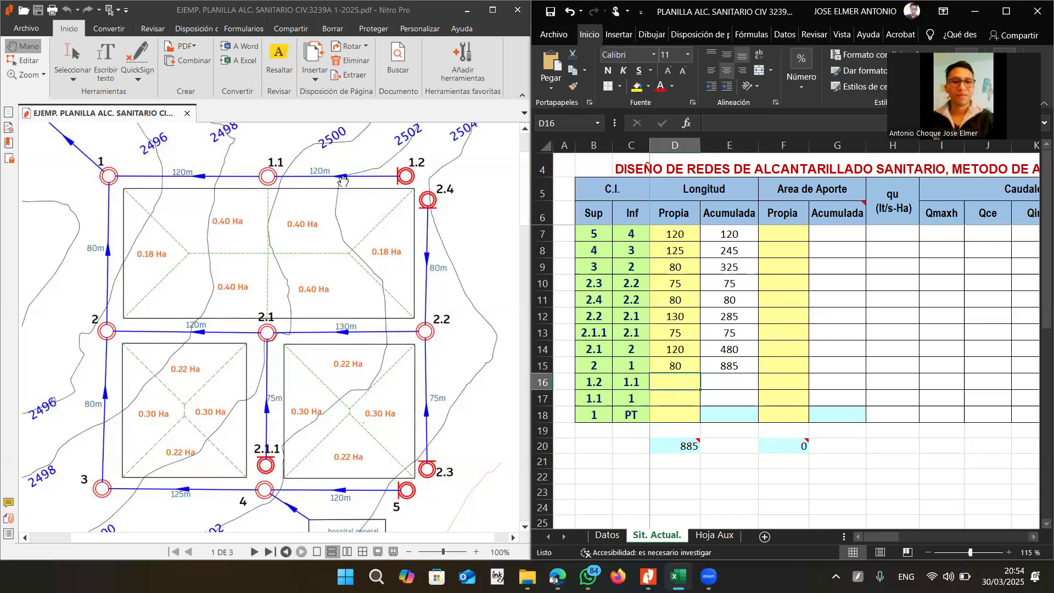
{"action": "type", "text": "0"}
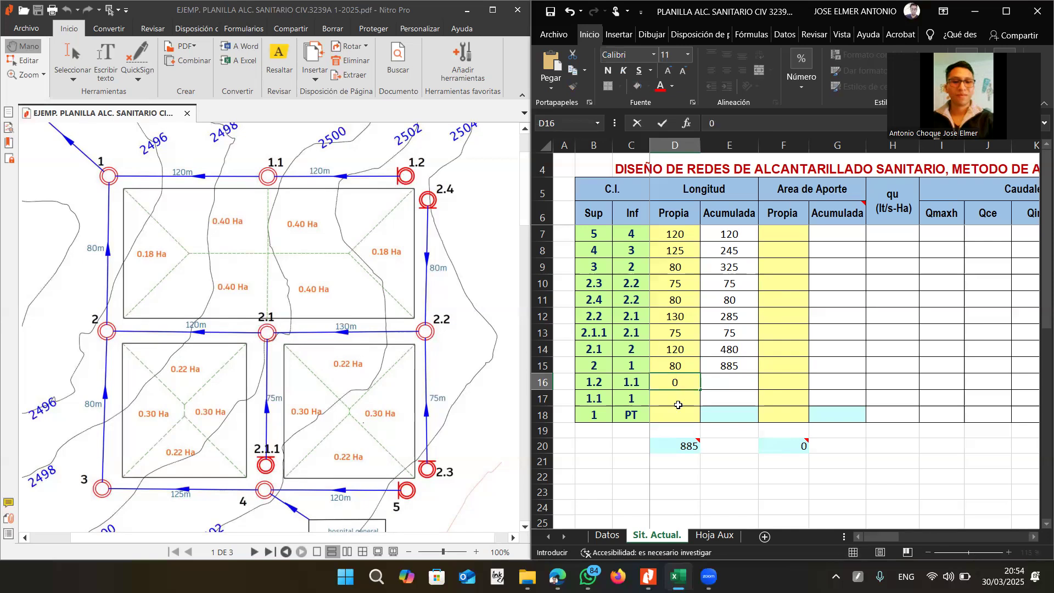
{"action": "type", "text": "120"}
{"action": "left_click", "coordinate": [733, 382]}
{"action": "type", "text": "120"}
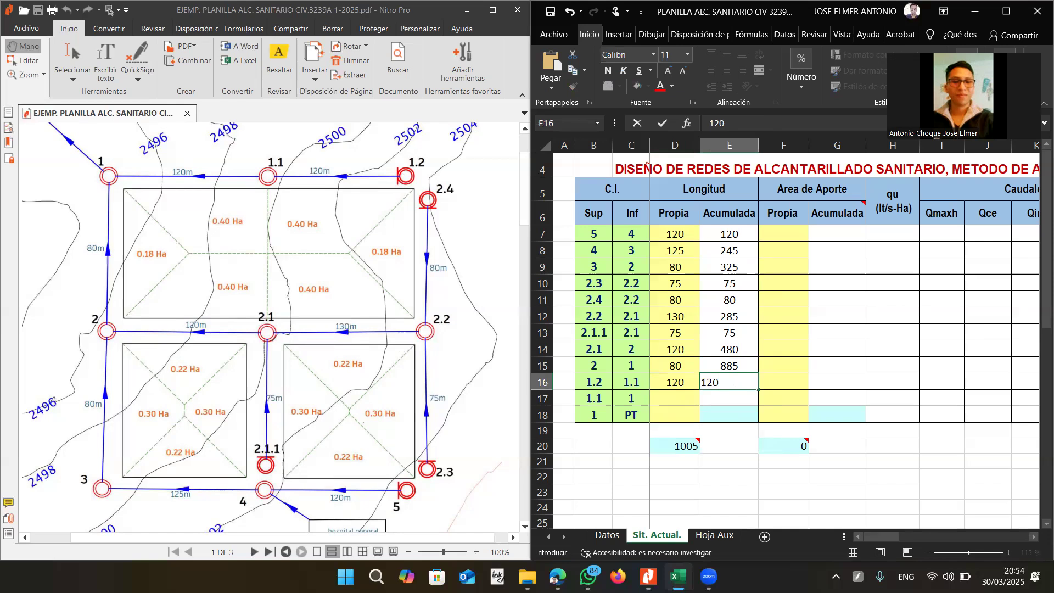
{"action": "key", "text": "Return"}
Enter 120 as section 1.1–1's own length in D17 and calculate its accumulated length in E17 with =D17+E16.
{"action": "left_click", "coordinate": [686, 397]}
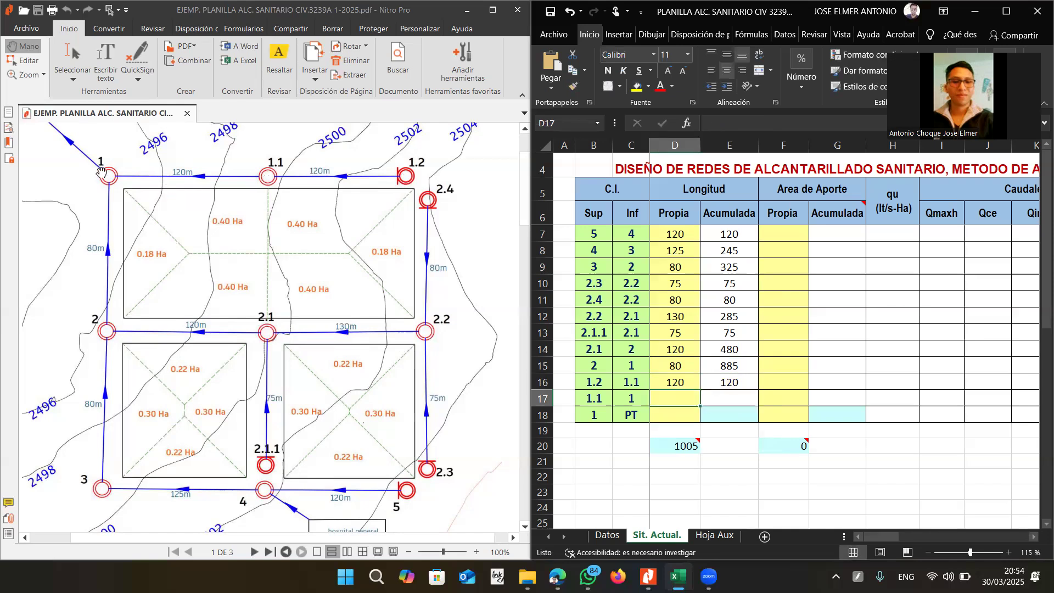
{"action": "type", "text": "120"}
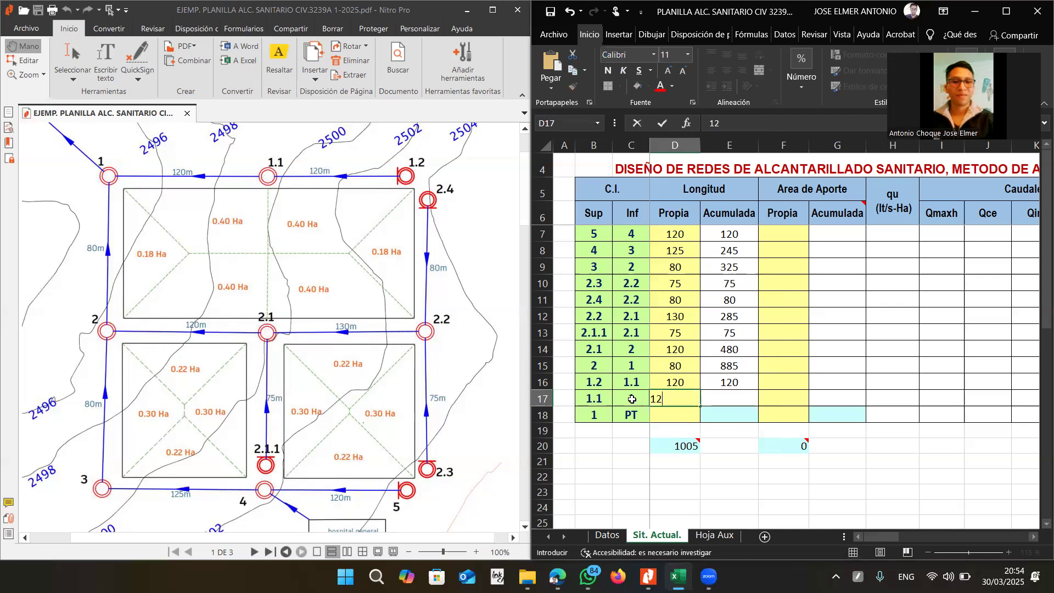
{"action": "left_click", "coordinate": [732, 397]}
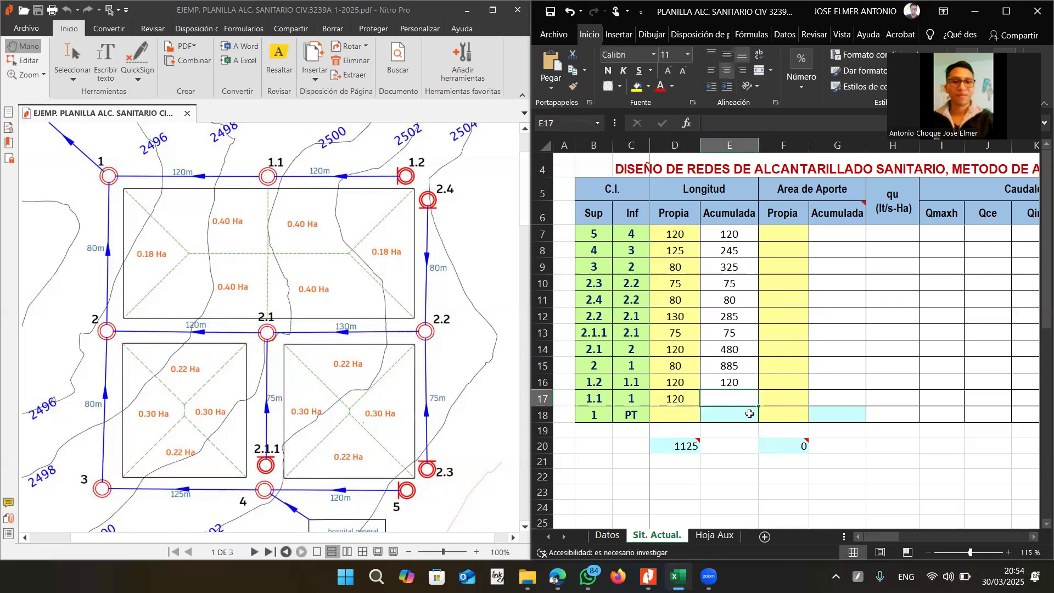
{"action": "type", "text": "="}
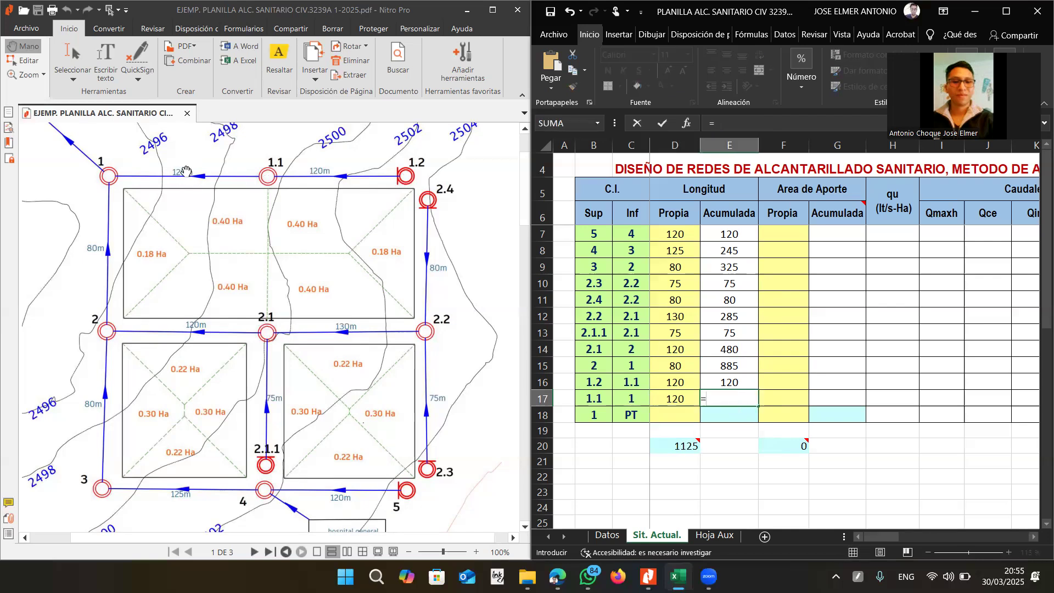
{"action": "left_click", "coordinate": [675, 403]}
{"action": "type", "text": "+"}
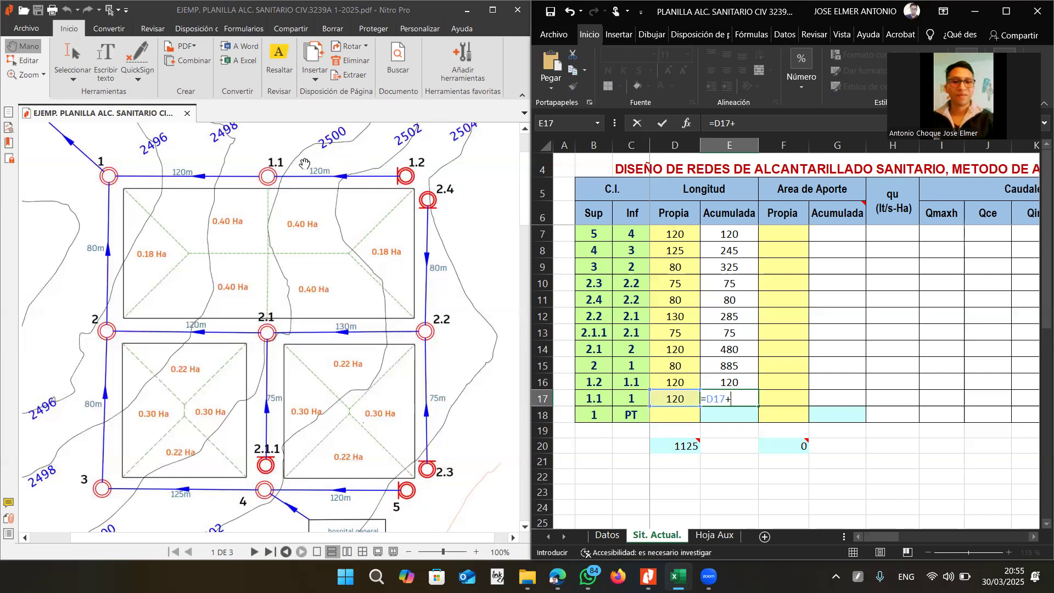
{"action": "left_click", "coordinate": [736, 383]}
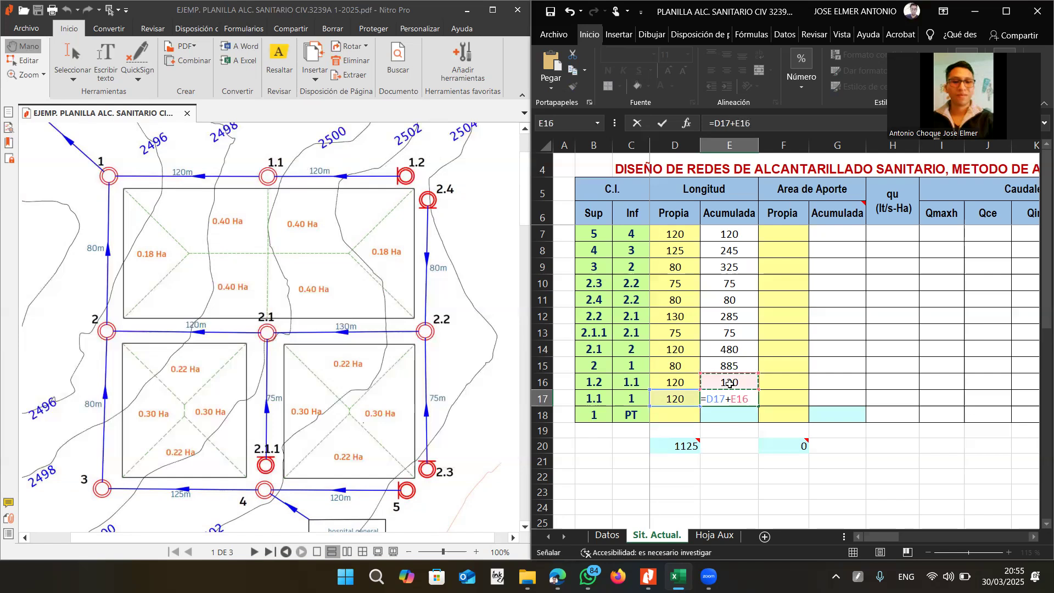
{"action": "key", "text": "Return"}
Calculate the final accumulated length for section 1–PT in E18 with =E15+E17.
{"action": "left_click", "coordinate": [686, 415]}
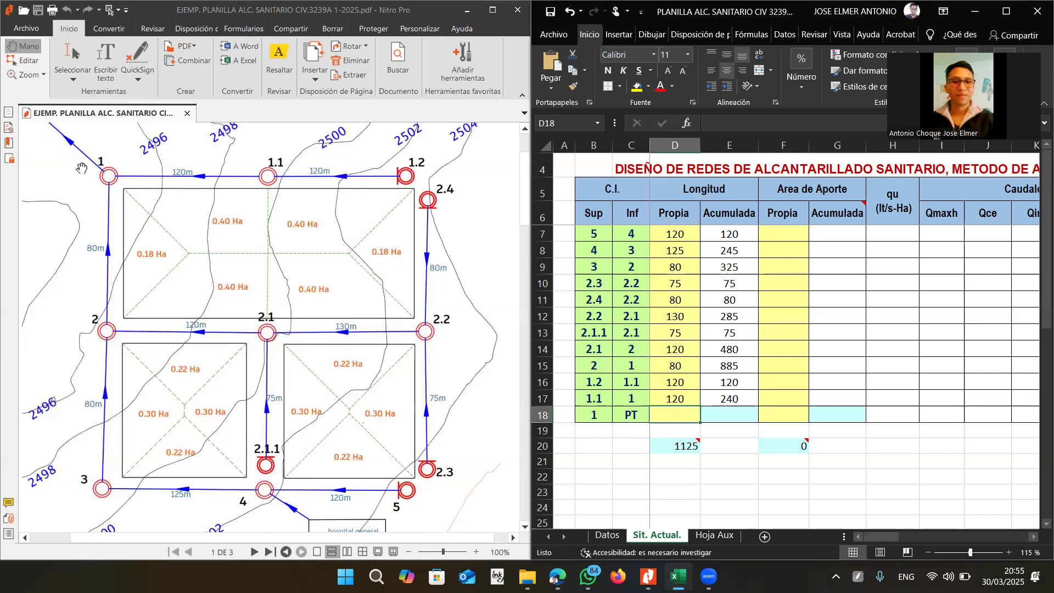
{"action": "scroll", "coordinate": [86, 176], "scroll_direction": "up", "scroll_amount": 1}
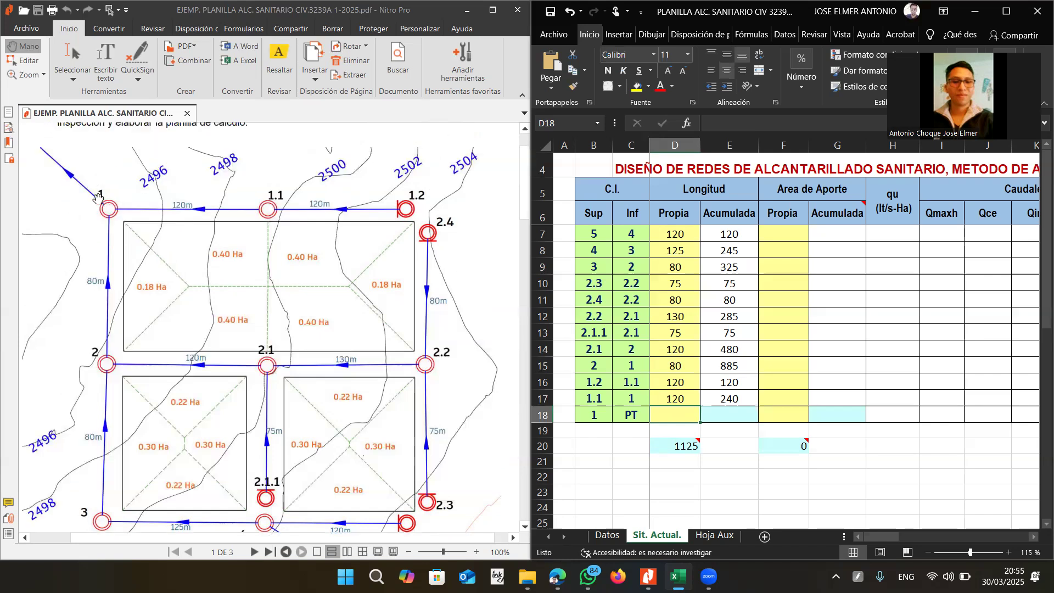
{"action": "left_click", "coordinate": [719, 419]}
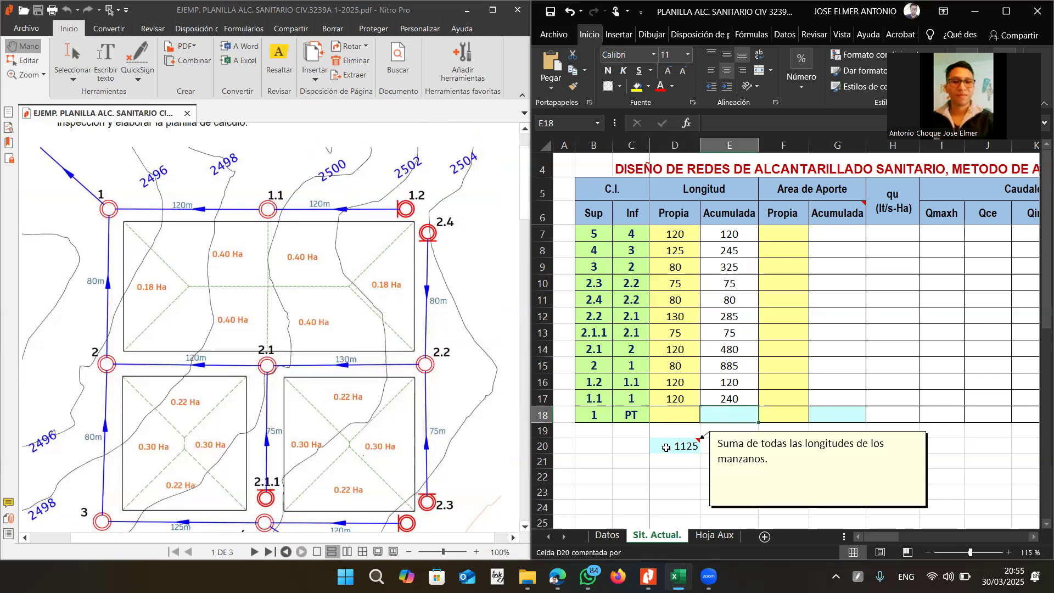
{"action": "type", "text": "="}
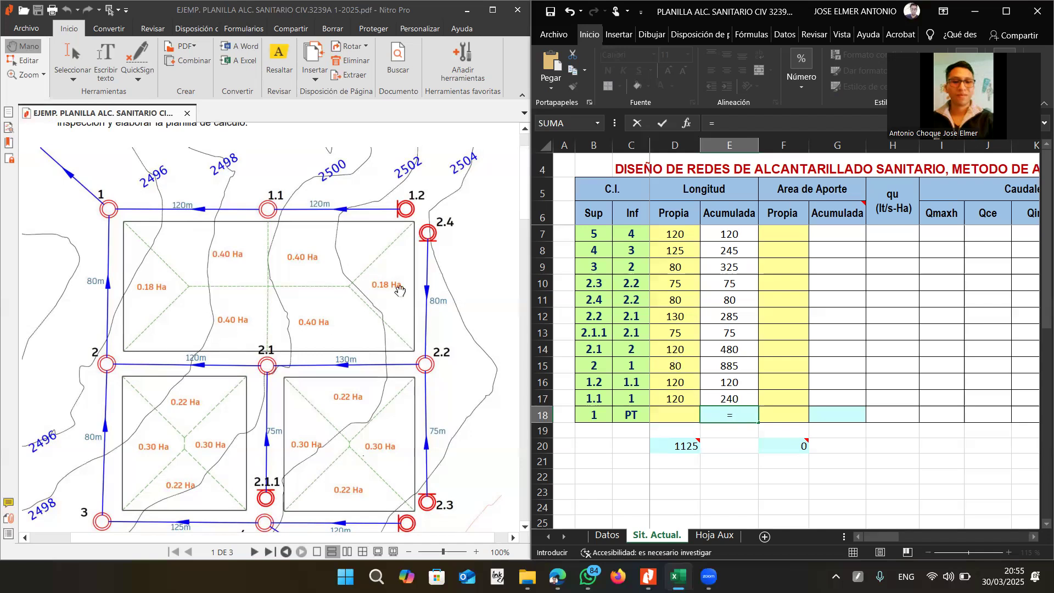
{"action": "left_click", "coordinate": [717, 366]}
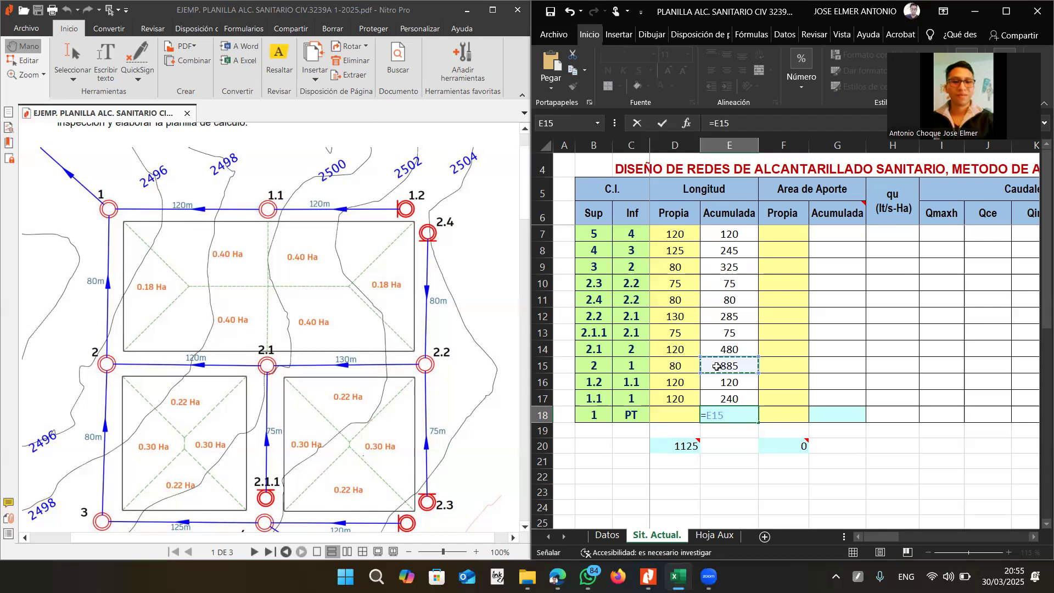
{"action": "type", "text": "+"}
{"action": "left_click", "coordinate": [729, 398]}
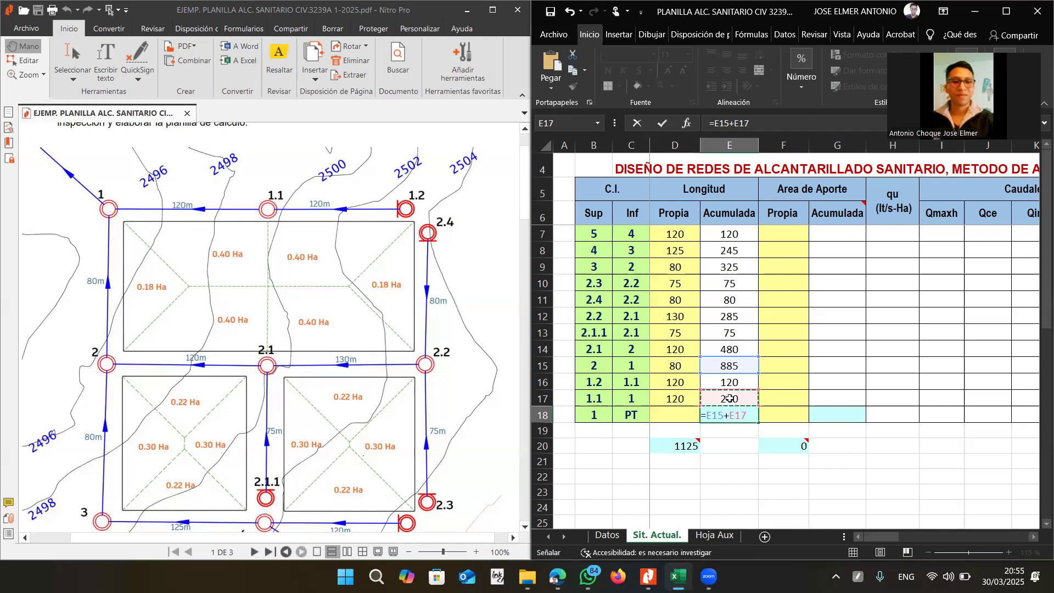
{"action": "key", "text": "Return"}
{"action": "left_click", "coordinate": [748, 476]}
{"action": "left_click", "coordinate": [729, 419]}
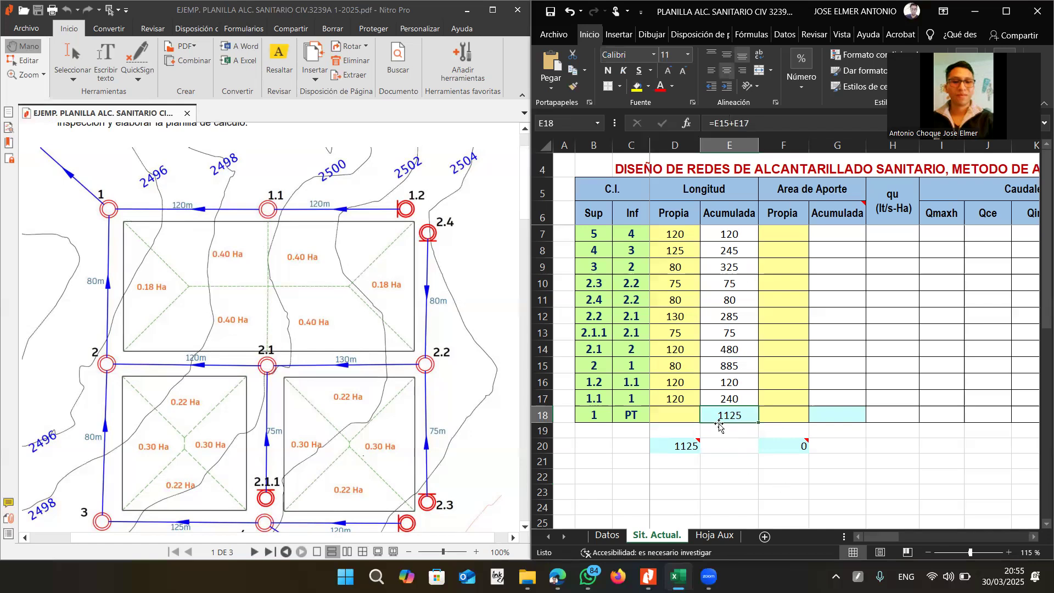
{"action": "left_click", "coordinate": [737, 449]}
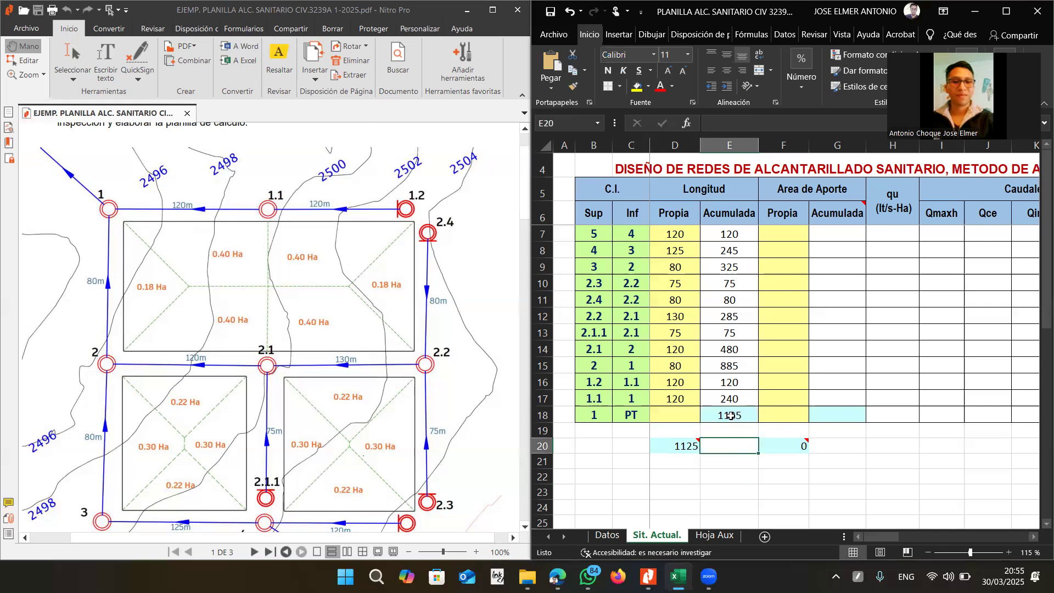
{"action": "left_click", "coordinate": [732, 416]}
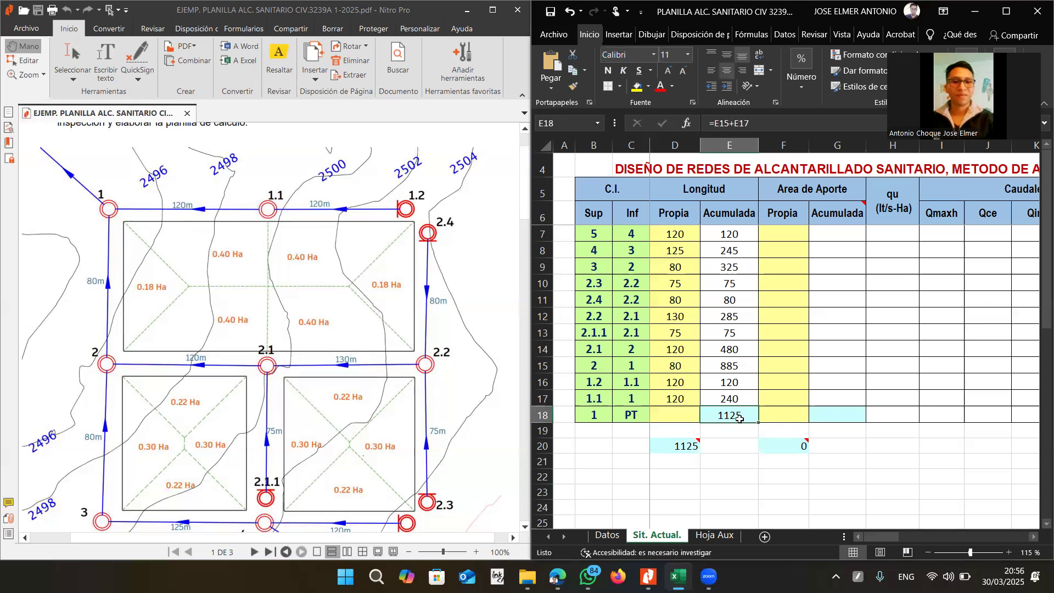
Re-enter the total of all own lengths in D20 with =SUMA(D7:D17) and compare it with the accumulated length in E18.
{"action": "left_click", "coordinate": [694, 449]}
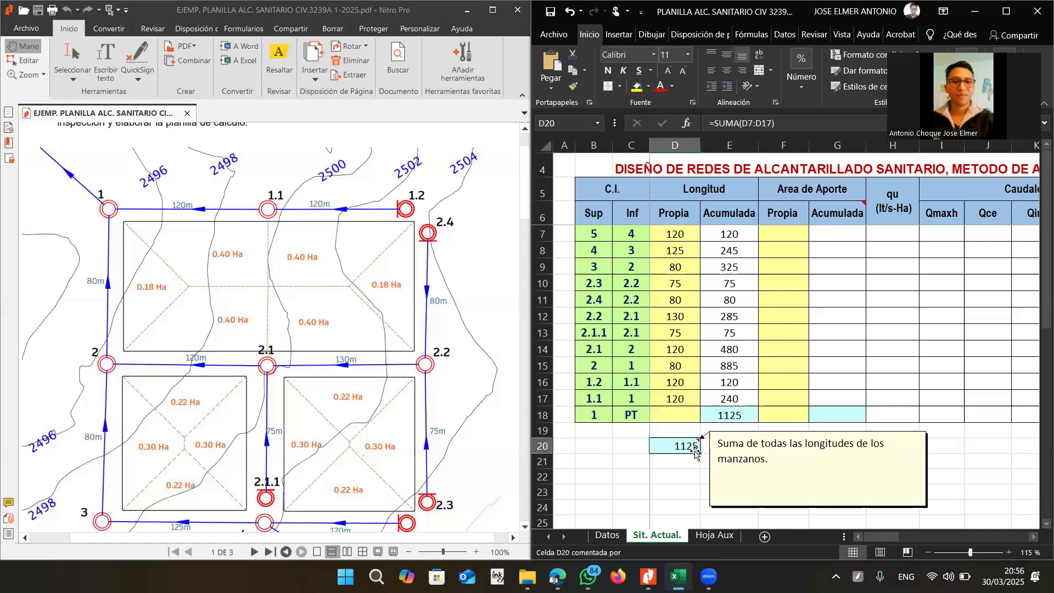
{"action": "type", "text": "="}
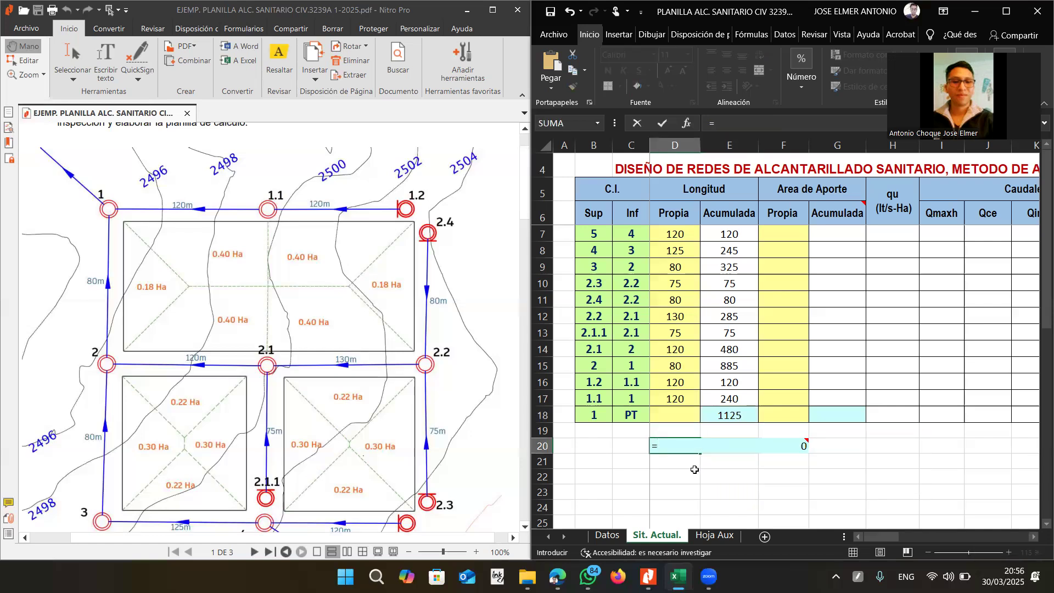
{"action": "type", "text": "sum"}
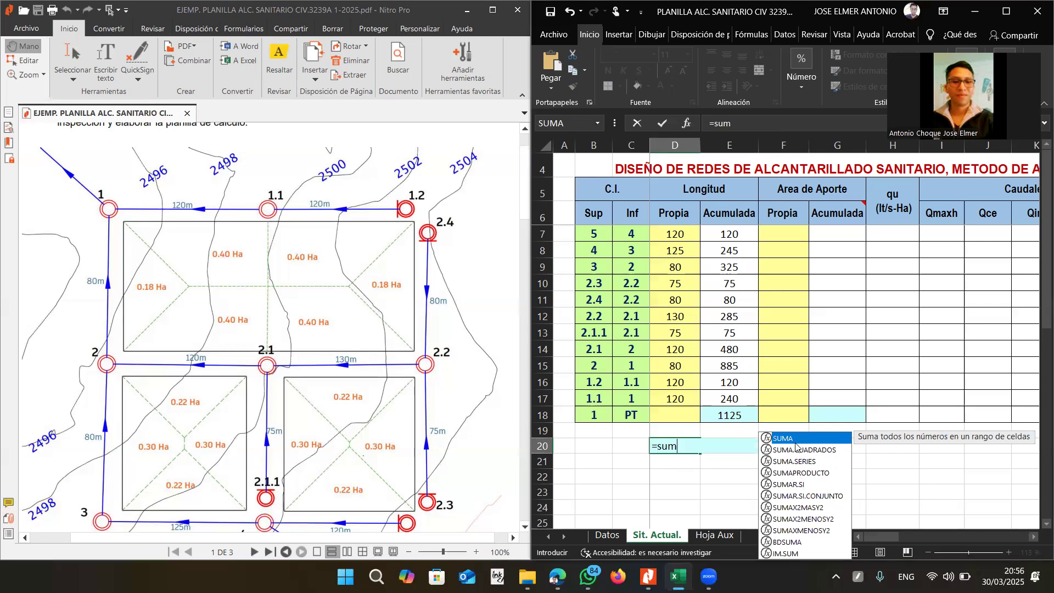
{"action": "double_click", "coordinate": [795, 444]}
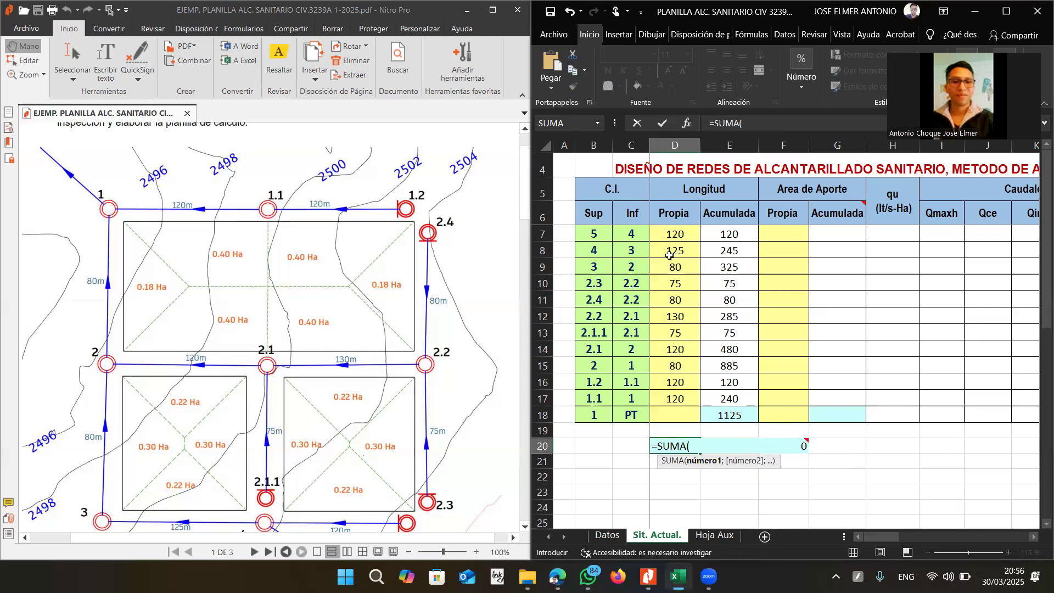
{"action": "left_click_drag", "start_coordinate": [678, 233], "coordinate": [676, 398]}
{"action": "key", "text": "Return"}
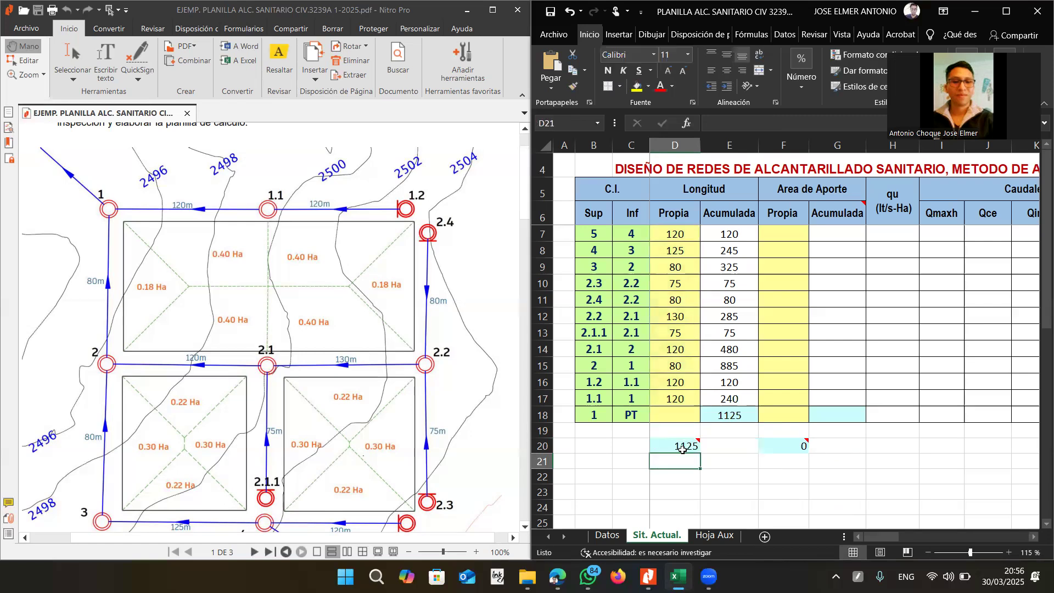
{"action": "left_click", "coordinate": [681, 446]}
{"action": "left_click", "coordinate": [736, 412]}
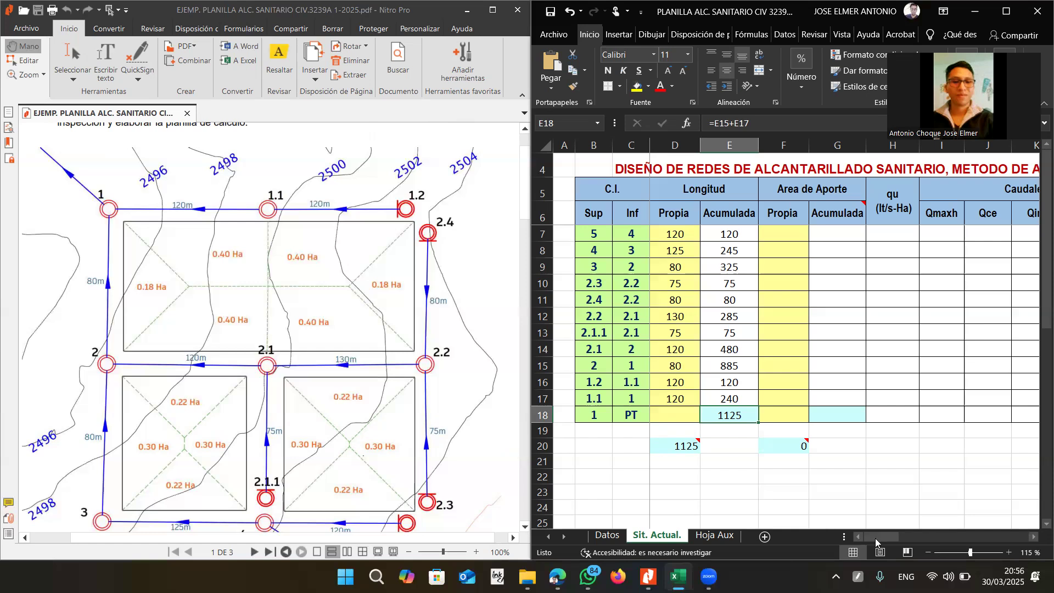
Enter 0.22 as section 5–4's own contributing area in F7, taken from the adjacent block on the plan.
{"action": "left_click_drag", "start_coordinate": [910, 528], "coordinate": [890, 538]}
{"action": "left_click", "coordinate": [775, 254]}
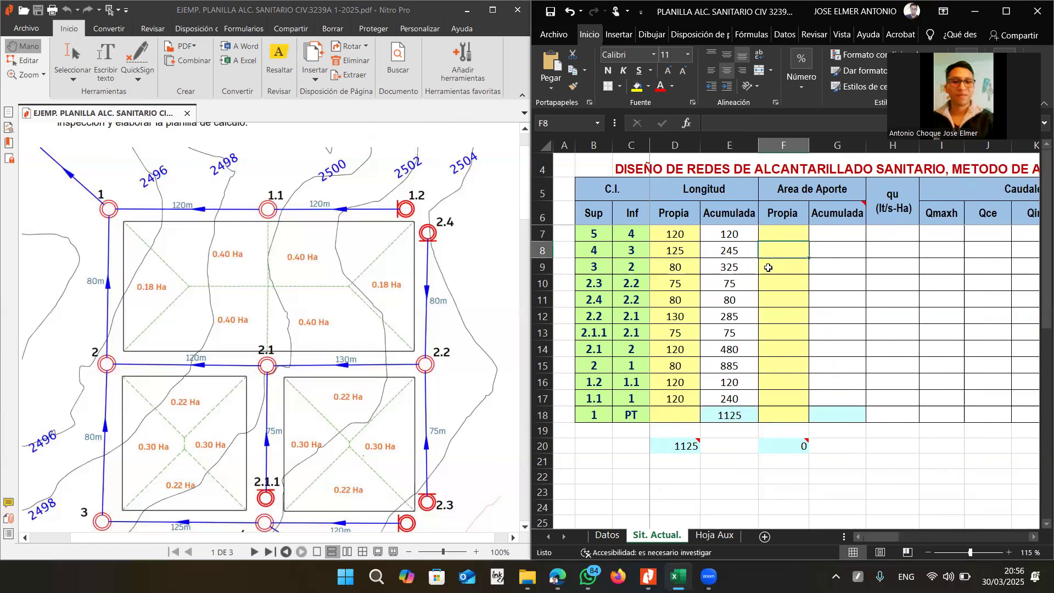
{"action": "key", "text": "Up"}
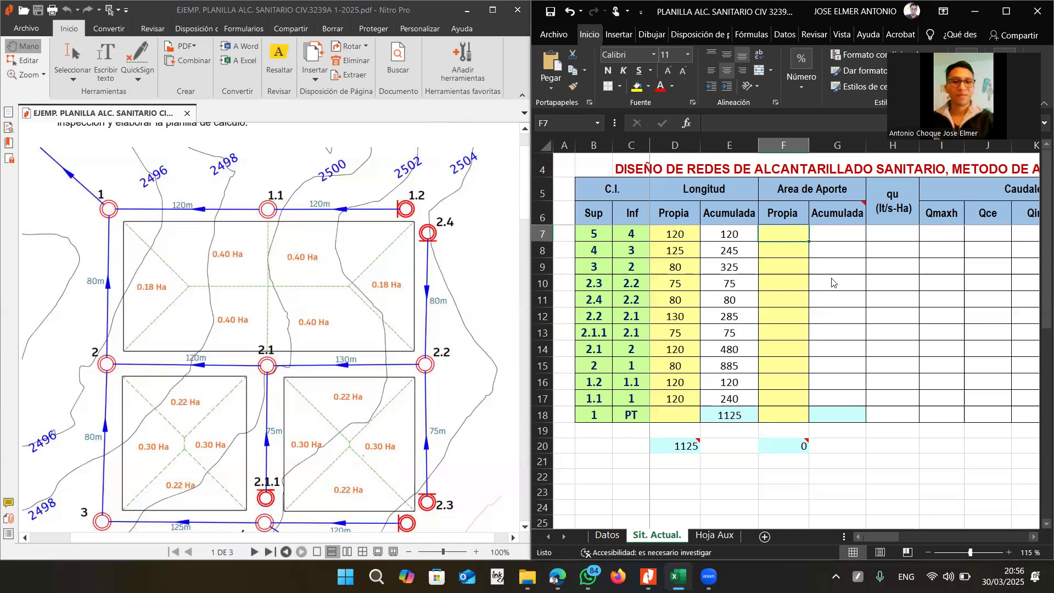
{"action": "scroll", "coordinate": [379, 413], "scroll_direction": "down", "scroll_amount": 3}
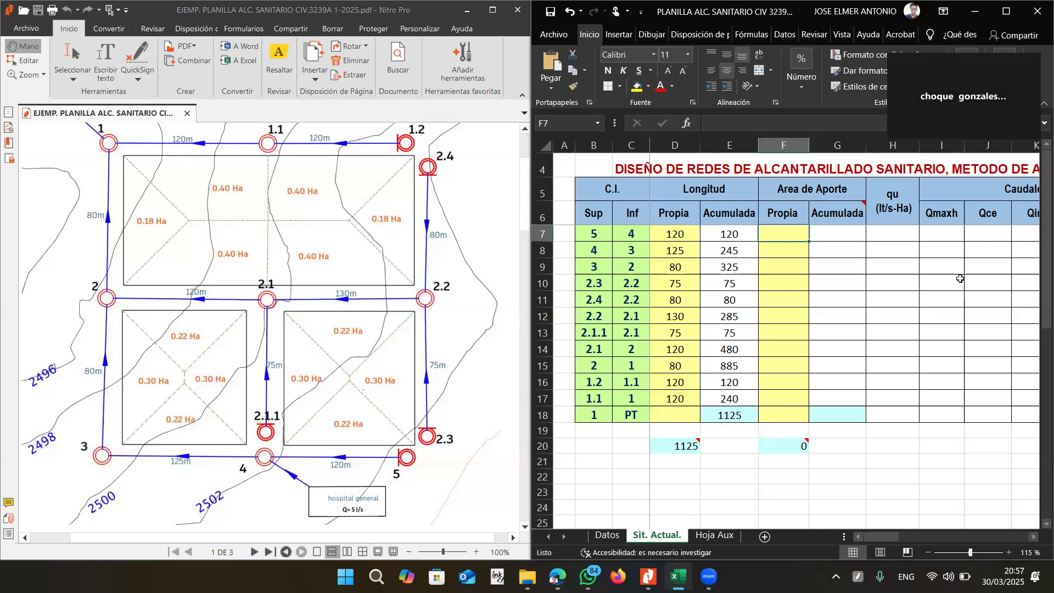
{"action": "type", "text": "0.22"}
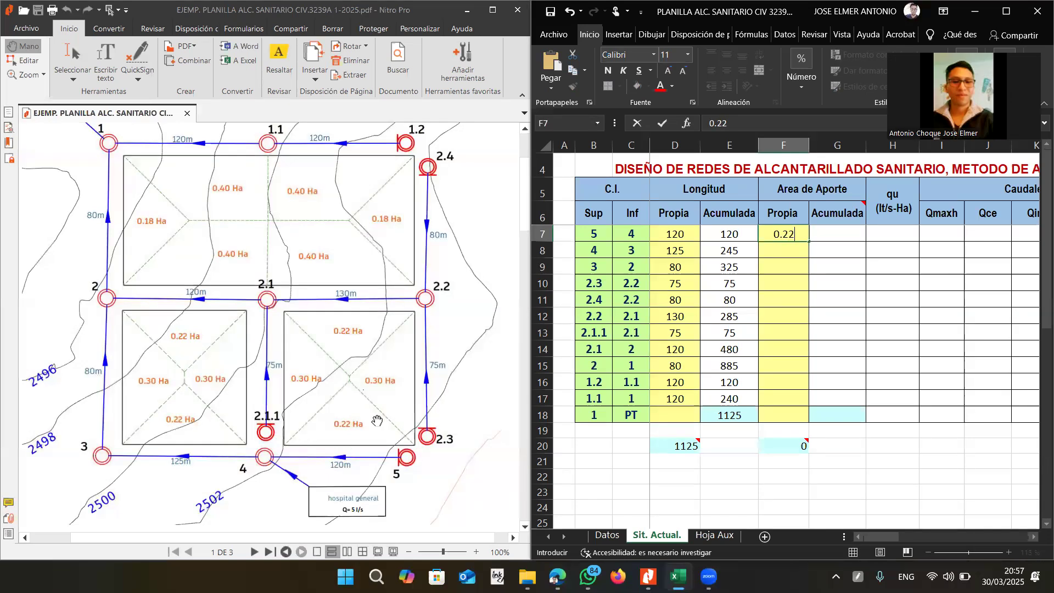
{"action": "key", "text": "Return"}
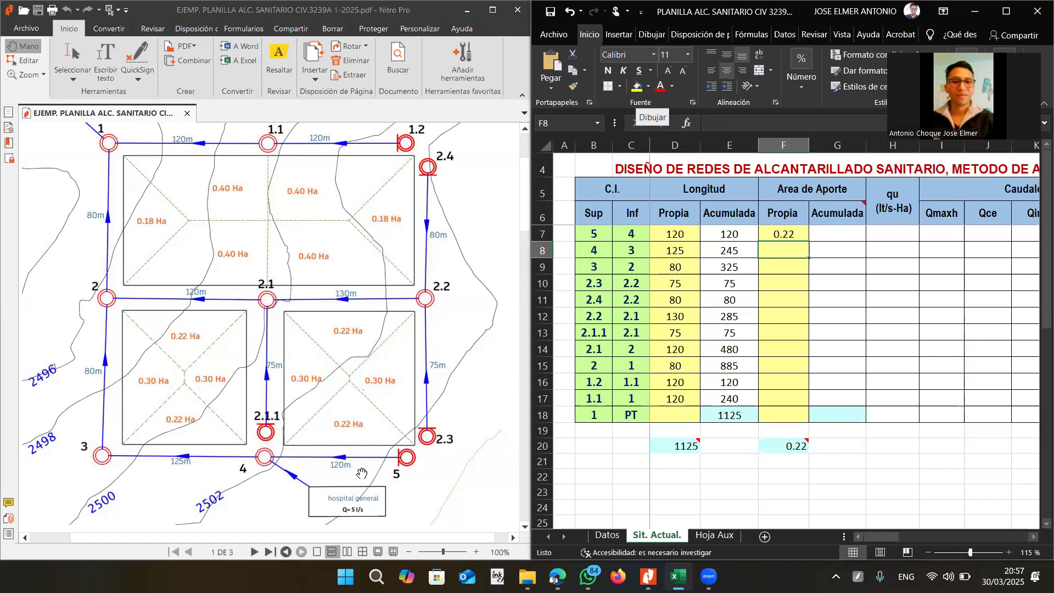
Set section 5–4's accumulated contributing area in G7 to =F7.
{"action": "left_click", "coordinate": [836, 240]}
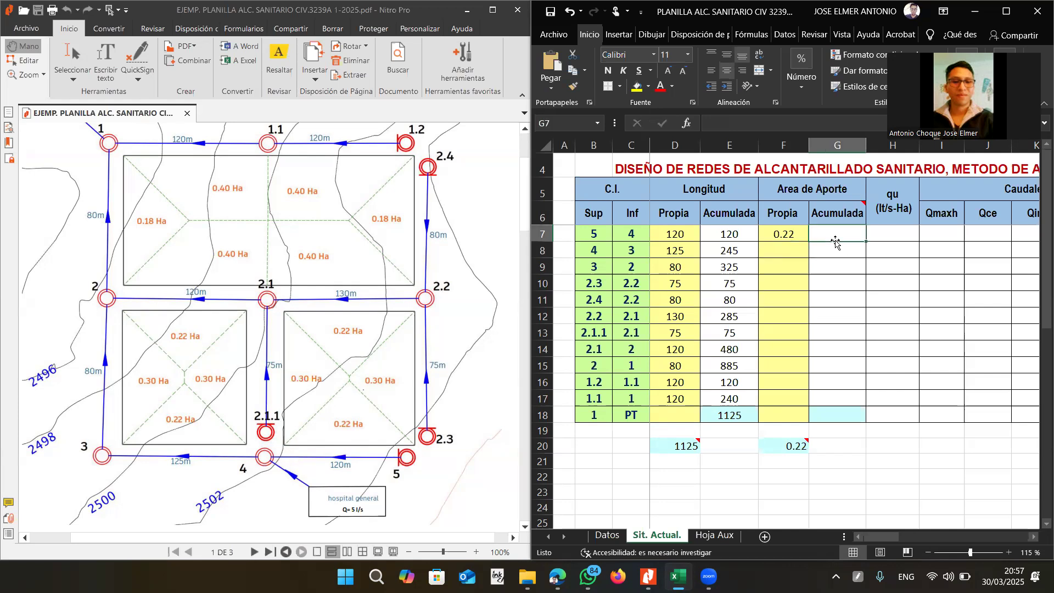
{"action": "type", "text": "="}
{"action": "left_click", "coordinate": [776, 240]}
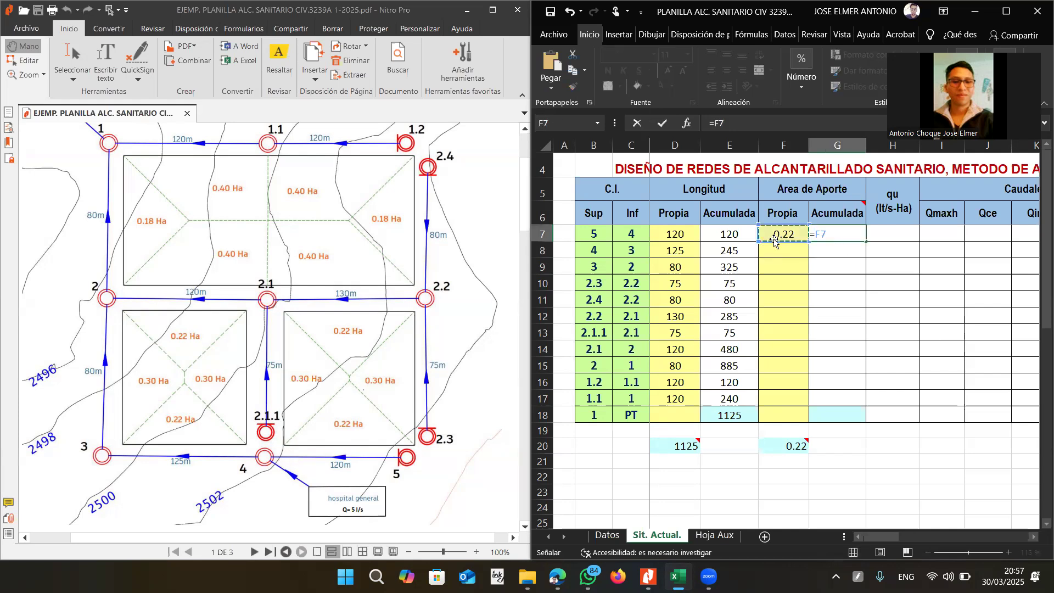
{"action": "key", "text": "Return"}
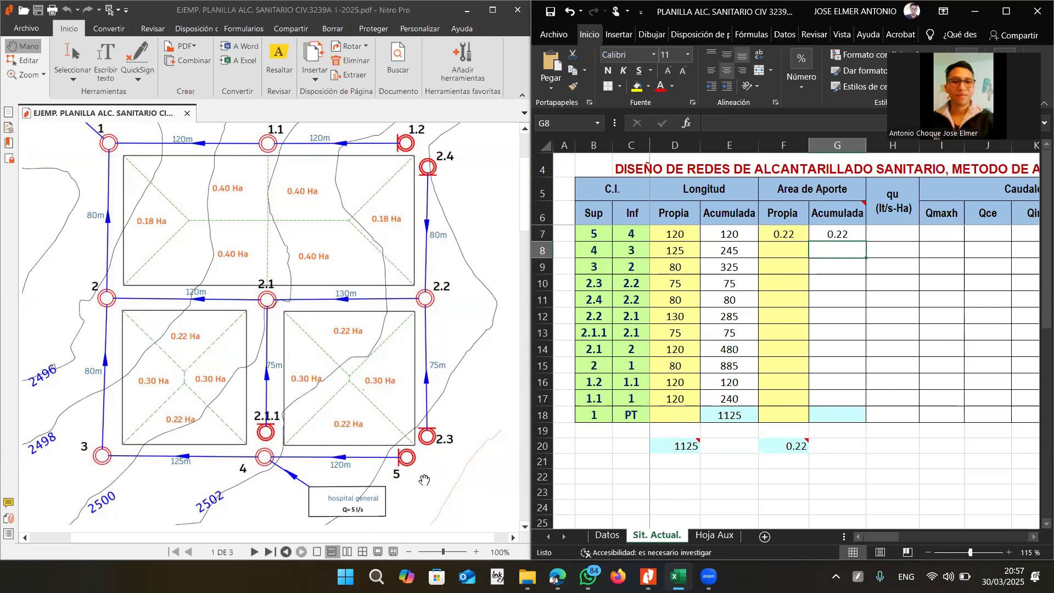
Sketch a vertical dividing line and two outward arrows over the plan's 0.22 Ha area beside section 5–4.
{"action": "left_click", "coordinate": [779, 254]}
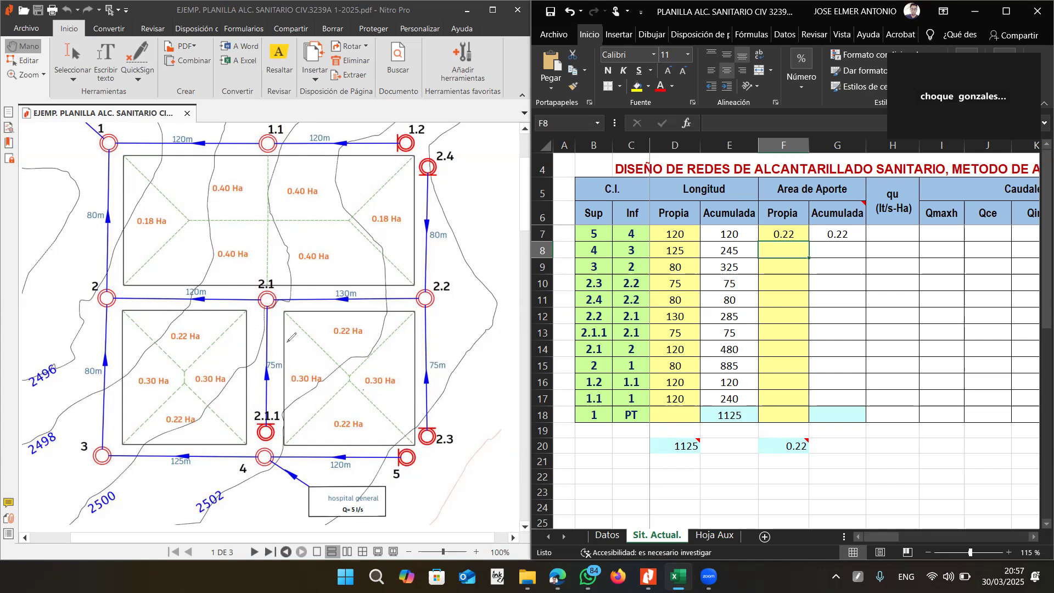
{"action": "left_click", "coordinate": [379, 397]}
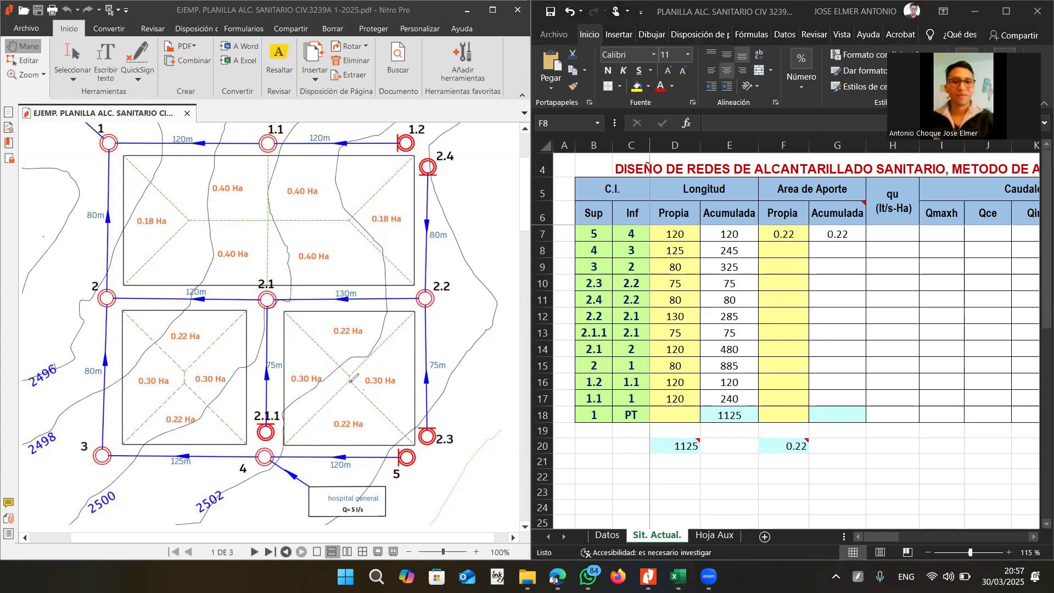
{"action": "mouse_move", "coordinate": [349, 383]}
{"action": "left_mouse_down"}
{"action": "mouse_move", "coordinate": [347, 443]}
{"action": "mouse_move", "coordinate": [373, 425]}
{"action": "mouse_move", "coordinate": [377, 437]}
{"action": "mouse_move", "coordinate": [313, 433]}
{"action": "mouse_move", "coordinate": [325, 429]}
{"action": "left_mouse_up"}
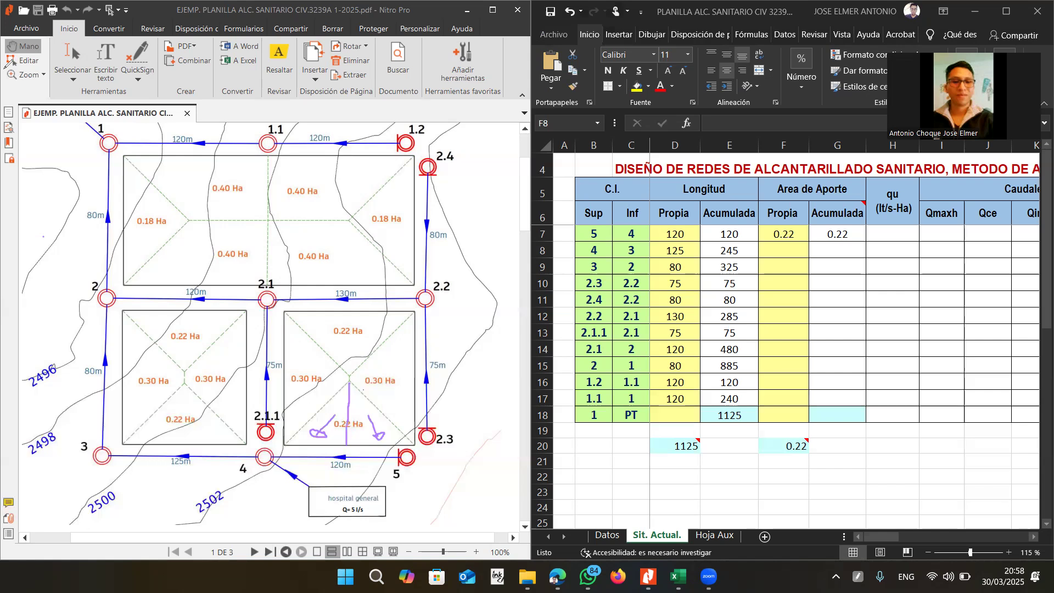
Replace section 5–4's own contributing area in F7 with the sum =0.10+0.12.
{"action": "left_click", "coordinate": [785, 236]}
{"action": "type", "text": "="}
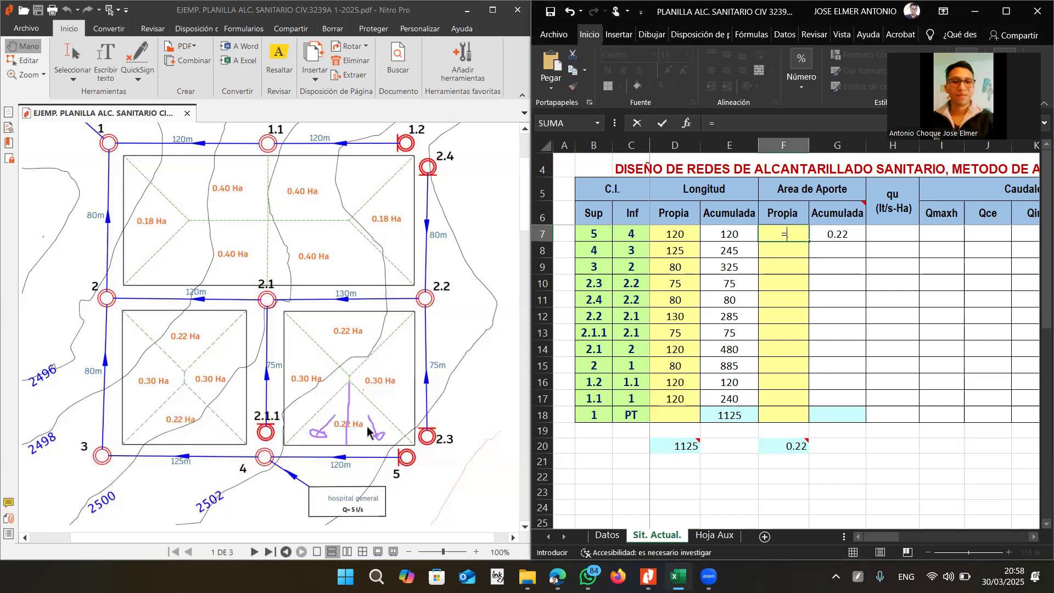
{"action": "type", "text": "0.10+0.12"}
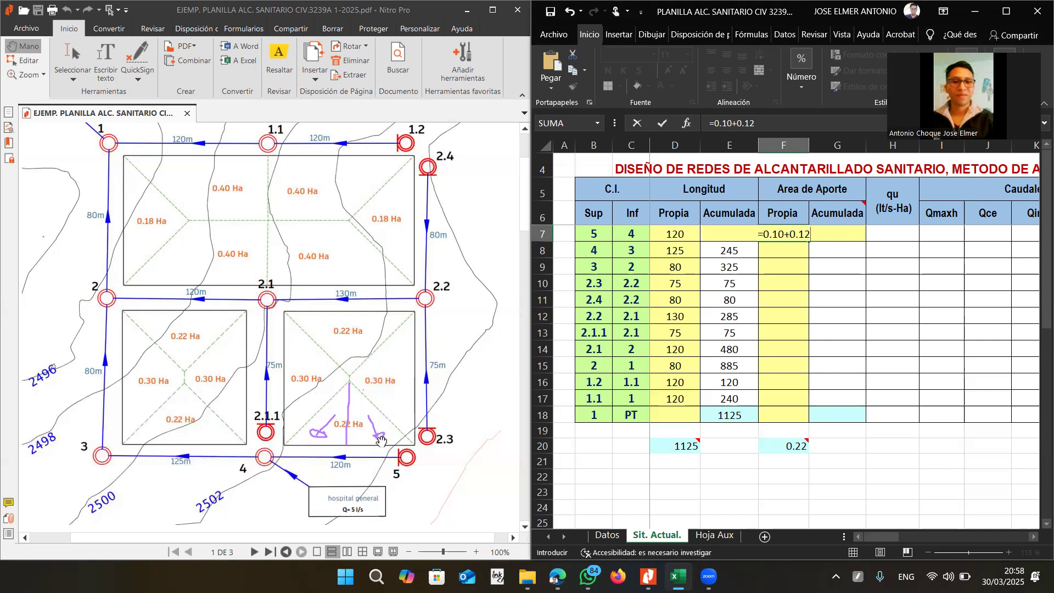
{"action": "key", "text": "Return"}
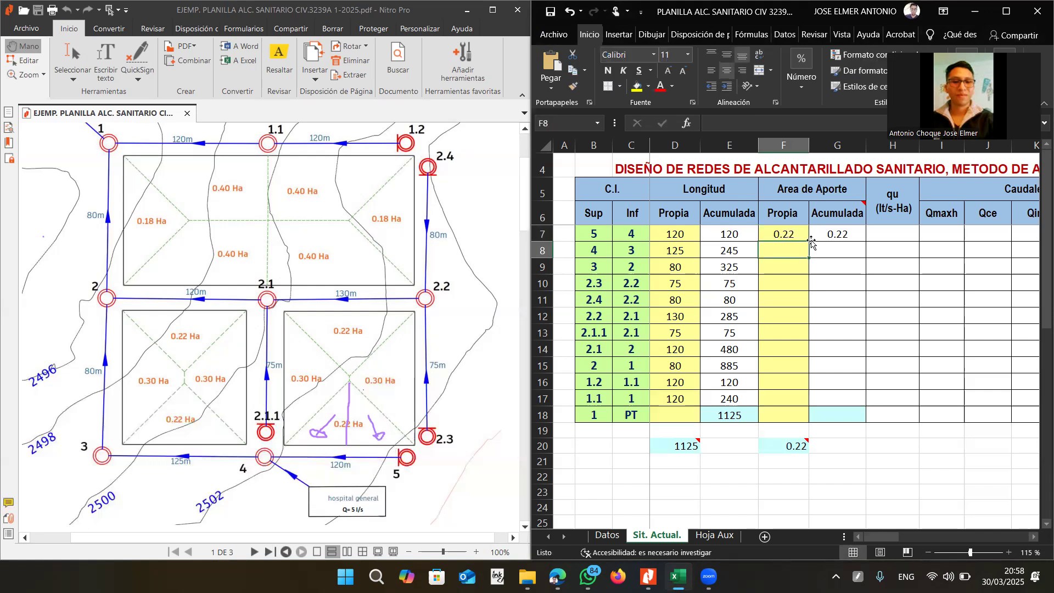
Enter 0.22 as section 4–3's own contributing area in F8, taken from the adjacent block on the plan.
{"action": "left_click", "coordinate": [787, 232]}
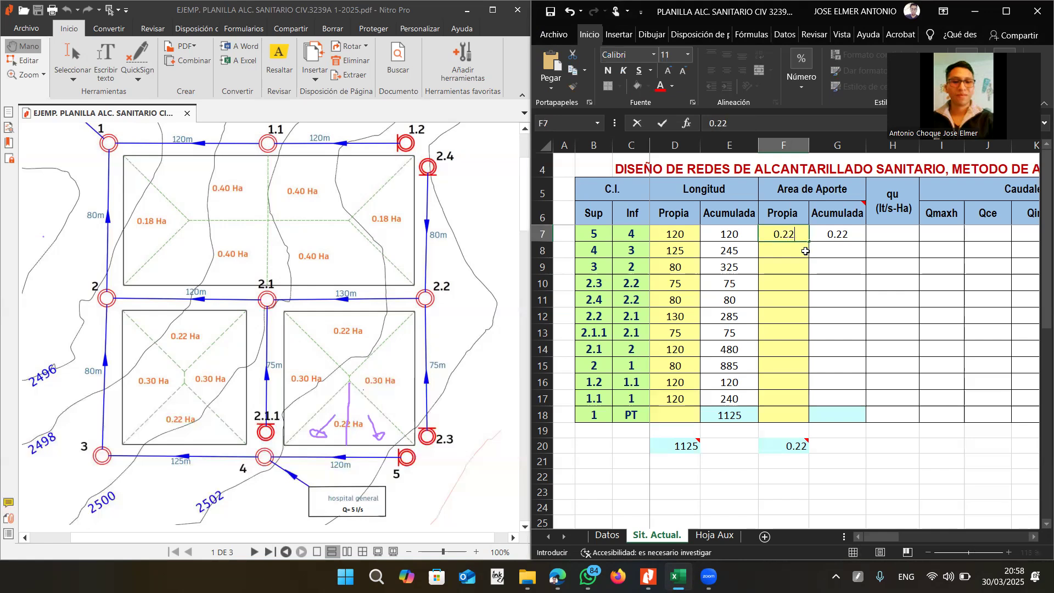
{"action": "left_click", "coordinate": [788, 251]}
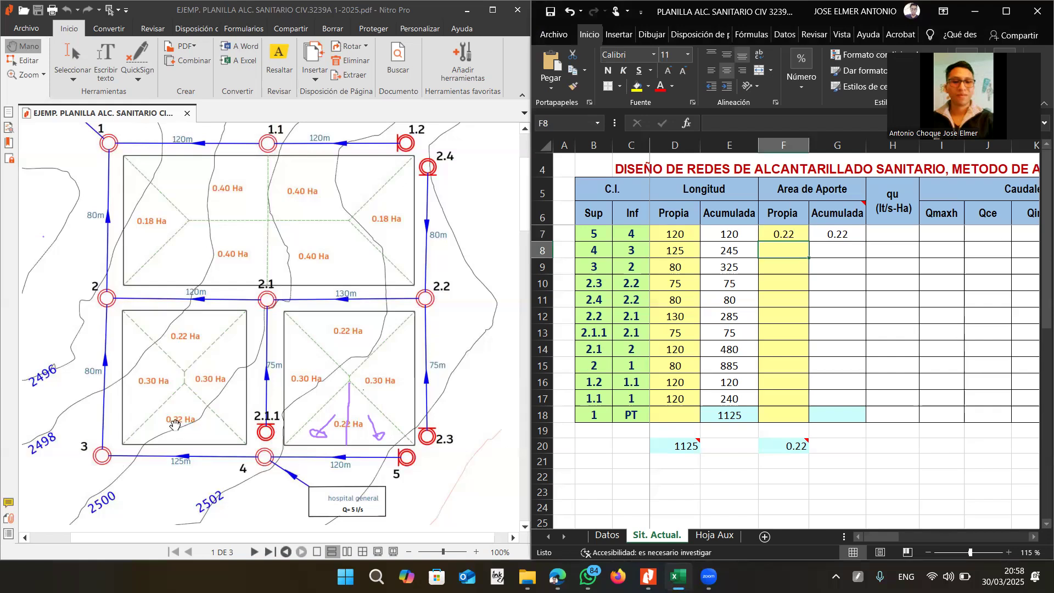
{"action": "type", "text": "0.22"}
{"action": "key", "text": "Return"}
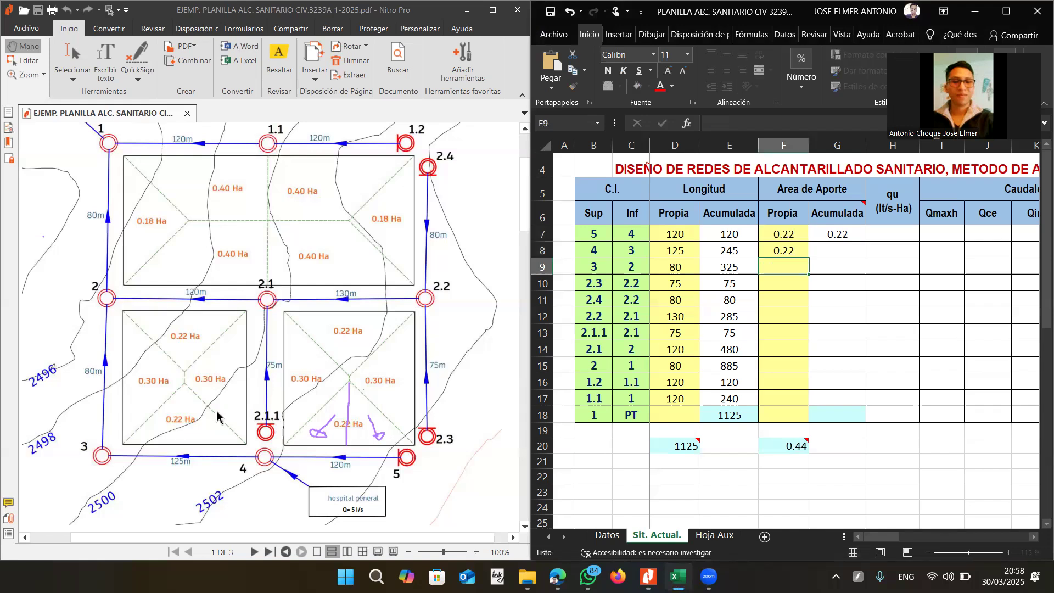
{"action": "left_click", "coordinate": [837, 250]}
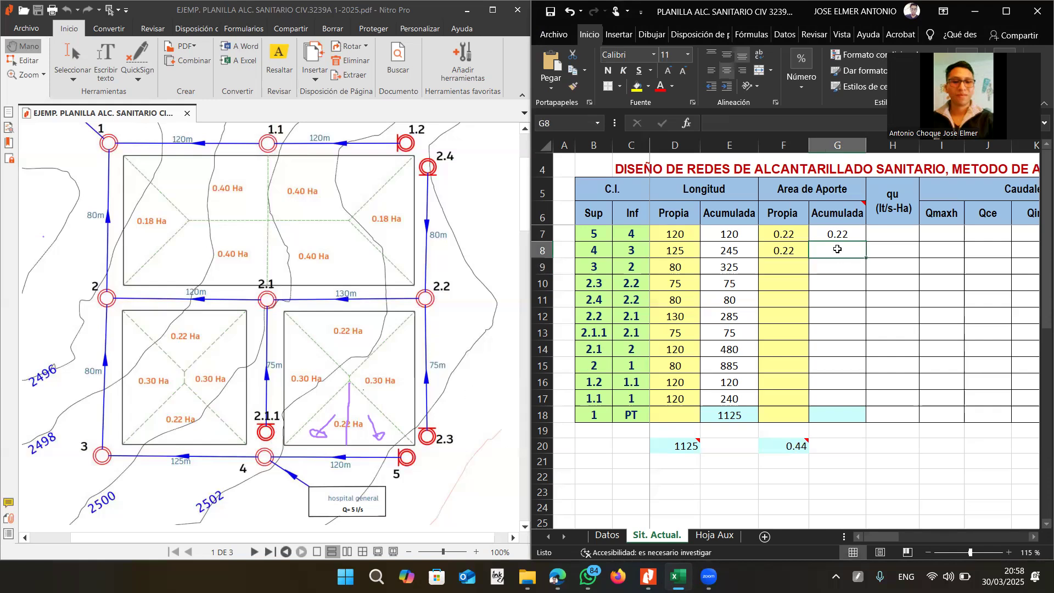
{"action": "type", "text": "="}
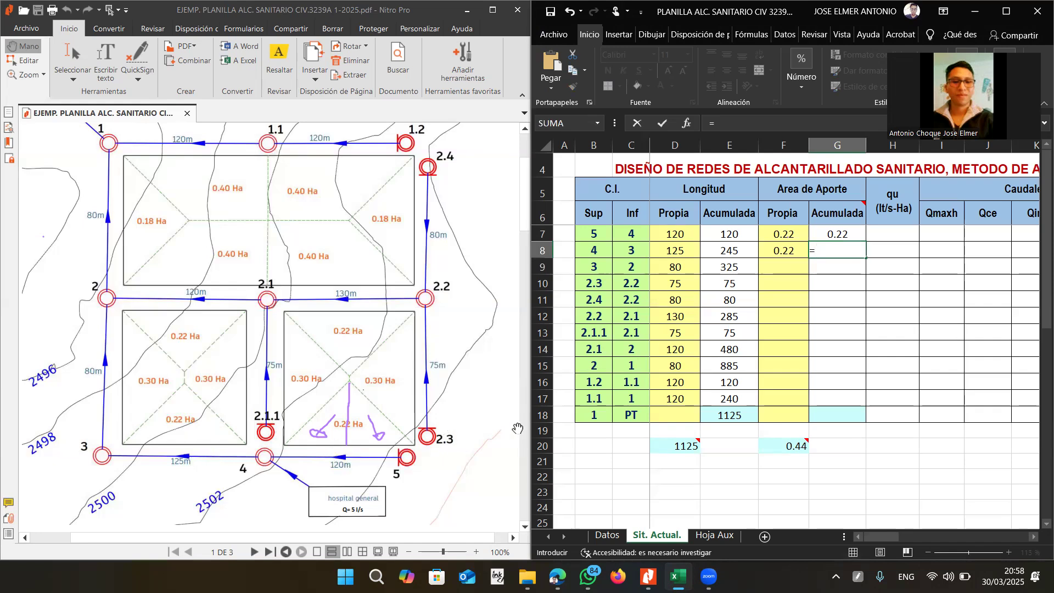
{"action": "key", "text": "Escape"}
{"action": "left_click", "coordinate": [848, 315]}
Enter 0.3 as section 3–2's own contributing area in F9, taken from the adjacent block on the plan.
{"action": "left_click", "coordinate": [802, 271]}
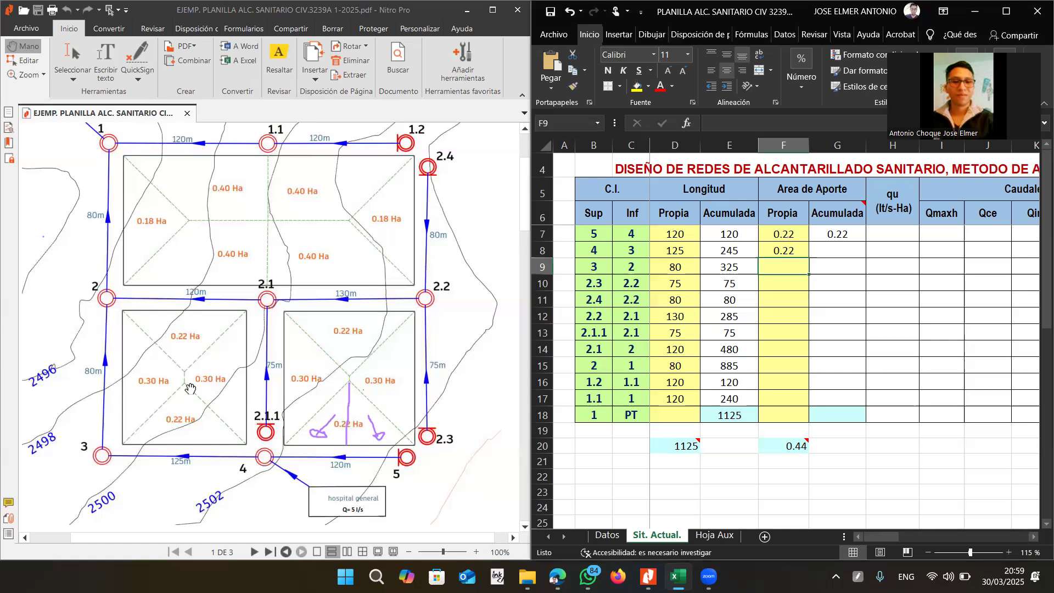
{"action": "type", "text": "=0.3"}
{"action": "key", "text": "Return"}
{"action": "key", "text": "Return"}
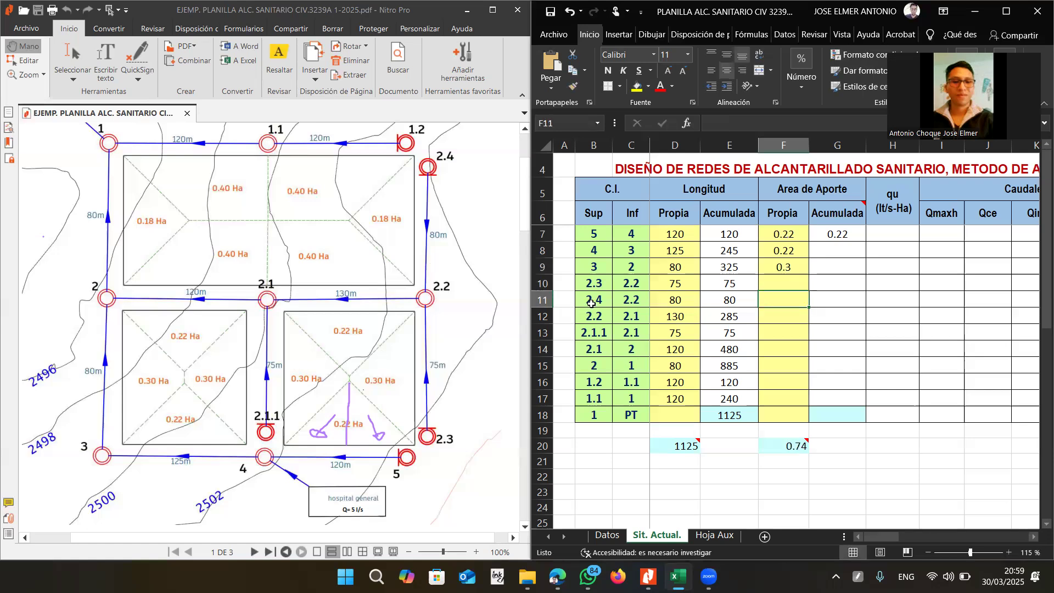
Enter the own contributing areas 0.3 for section 2.3–2.2 in F10 and 0.18 for section 2.4–2.2 in F11.
{"action": "key", "text": "Up"}
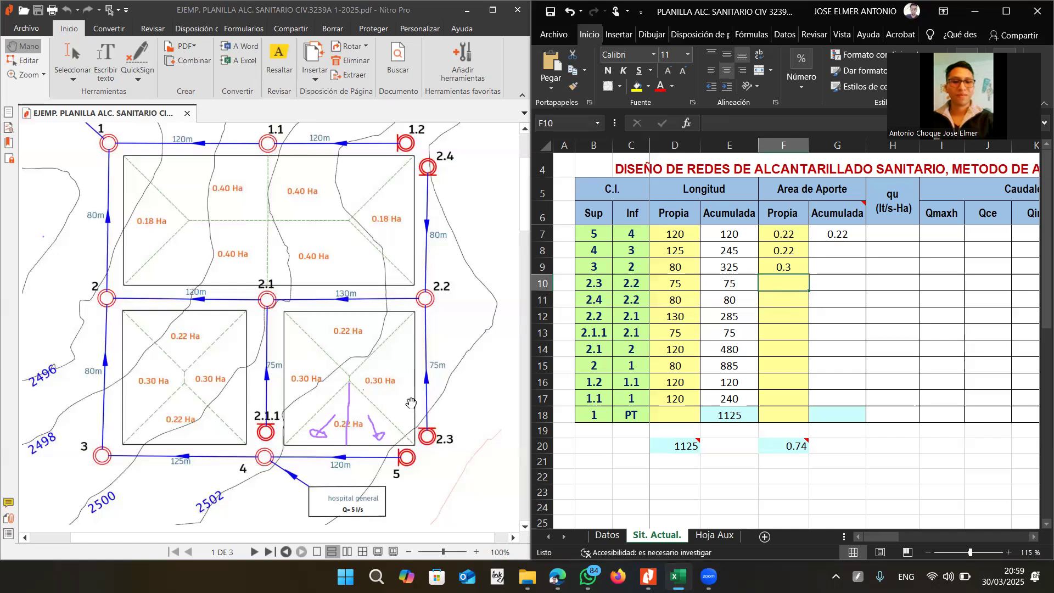
{"action": "type", "text": "0.3"}
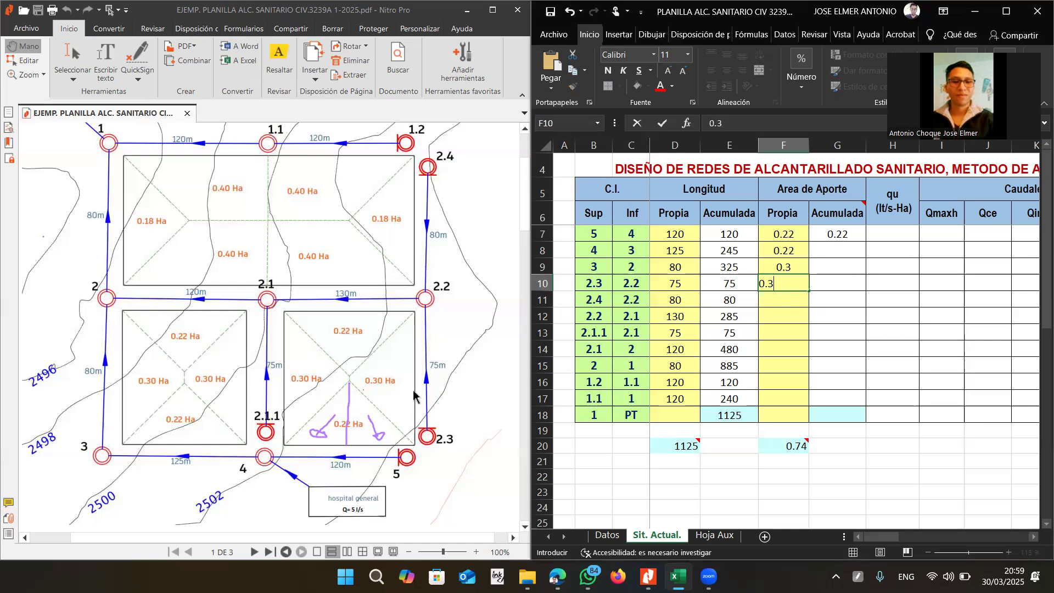
{"action": "key", "text": "Return"}
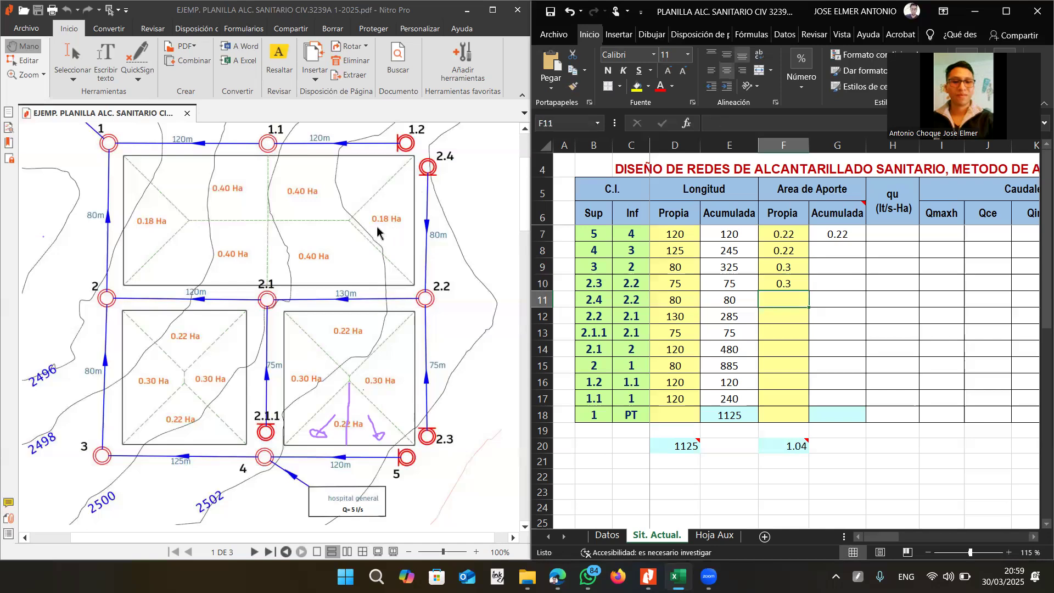
{"action": "type", "text": "0.18"}
{"action": "key", "text": "Return"}
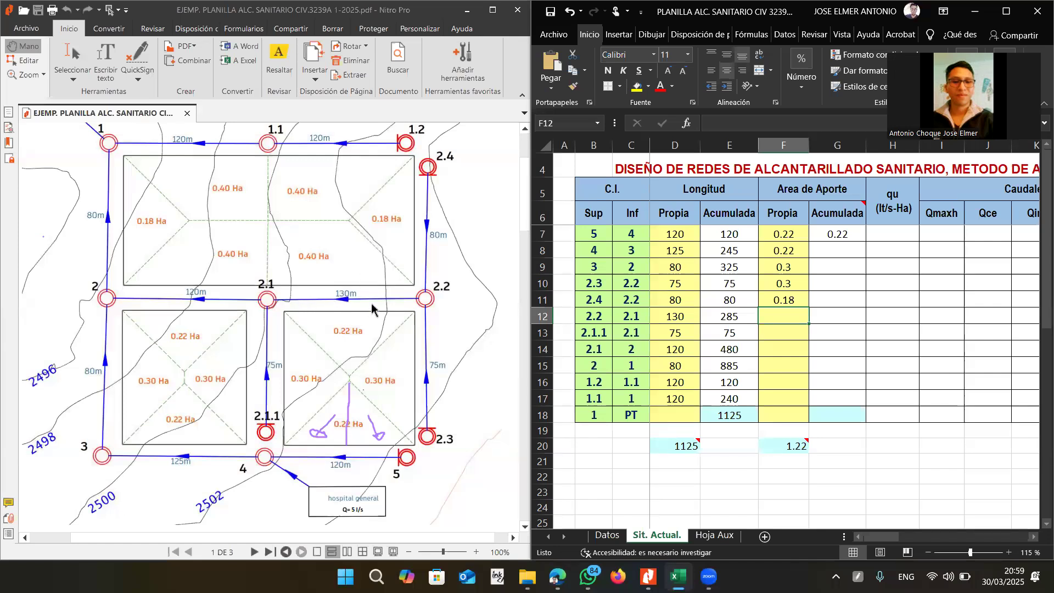
Enter the own contributing areas as sums: =0.22+0.4 for section 2.2–2.1 in F12 and =0.3+0.3 for section 2.1.1–2.1 in F13.
{"action": "type", "text": "="}
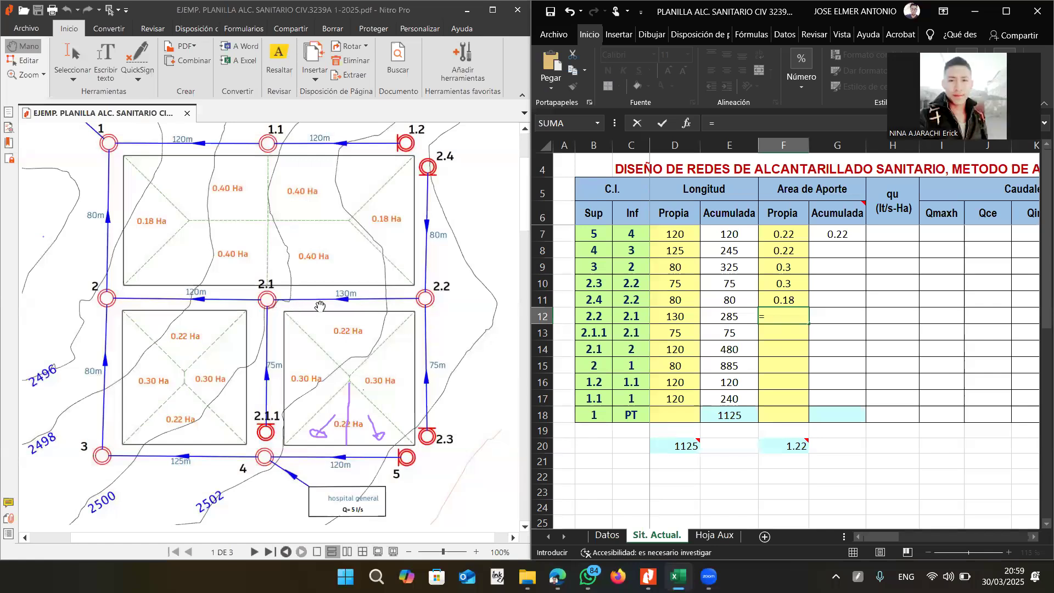
{"action": "type", "text": "0.22+0.4"}
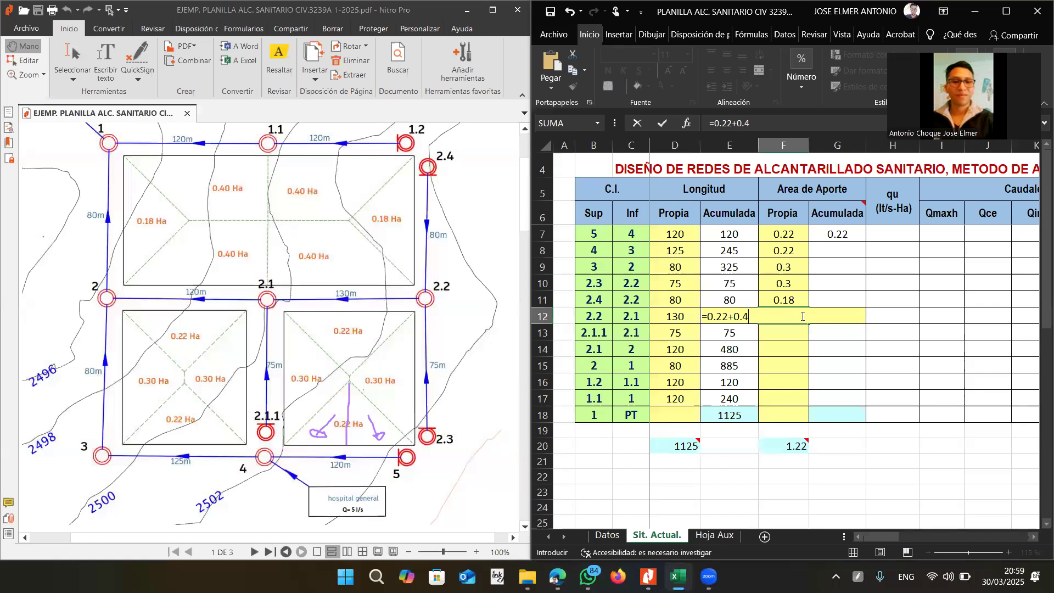
{"action": "key", "text": "Return"}
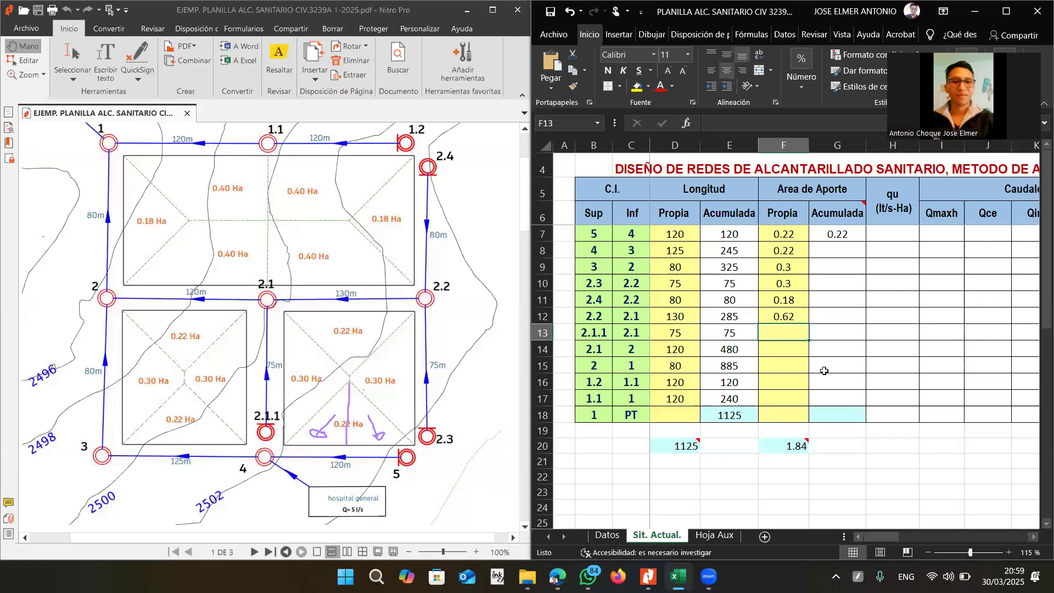
{"action": "type", "text": "=0.3+0.3"}
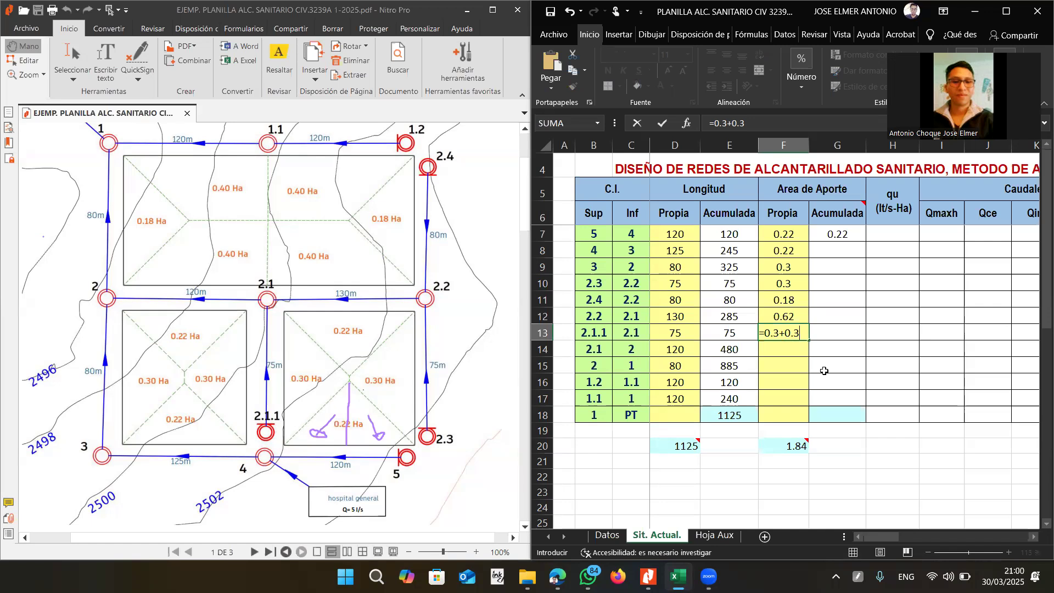
{"action": "key", "text": "Return"}
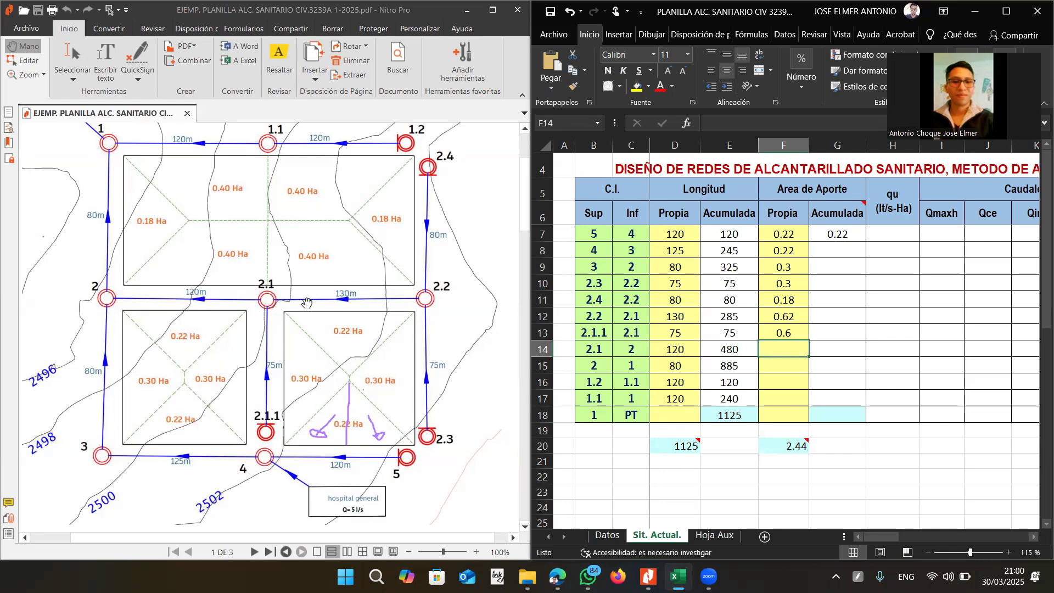
Enter the own contributing areas =0.22+0.4 for section 2.1–2 in F14 and 0.18 for section 2–1 in F15.
{"action": "type", "text": "=0"}
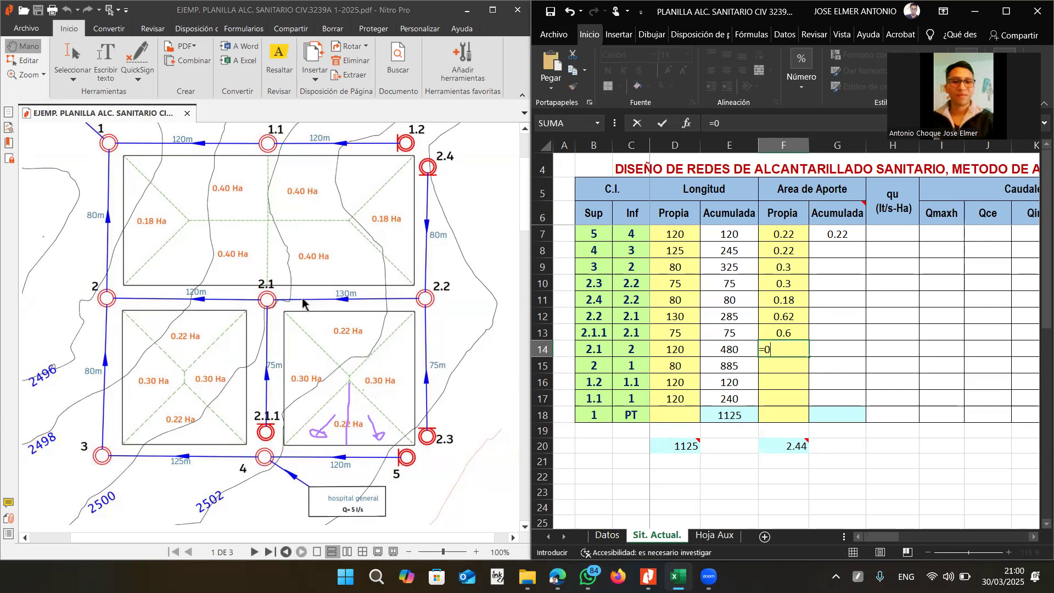
{"action": "type", "text": ".22+0.4"}
{"action": "key", "text": "Return"}
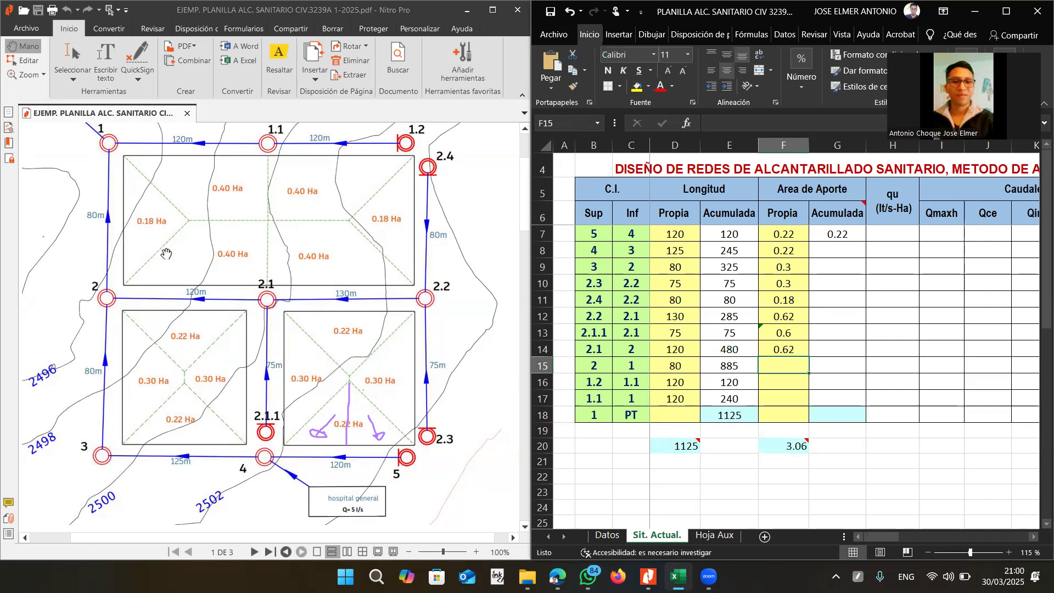
{"action": "type", "text": "0.18"}
{"action": "key", "text": "Return"}
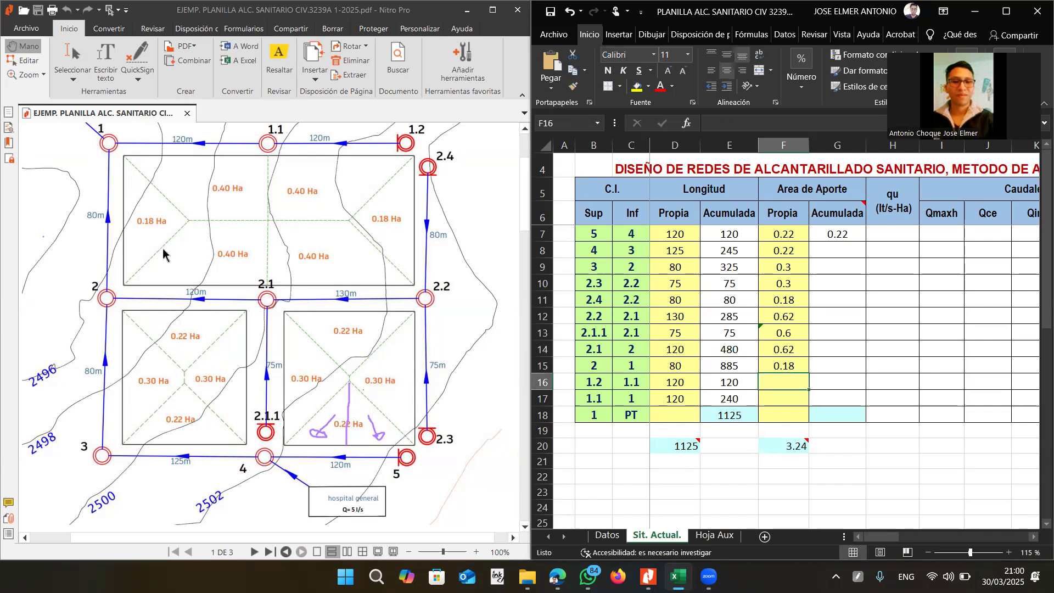
Enter 0.4 as the own contributing area of sections 1.2–1.1 and 1.1–1 in F16 and F17.
{"action": "scroll", "coordinate": [244, 214], "scroll_direction": "up", "scroll_amount": 1}
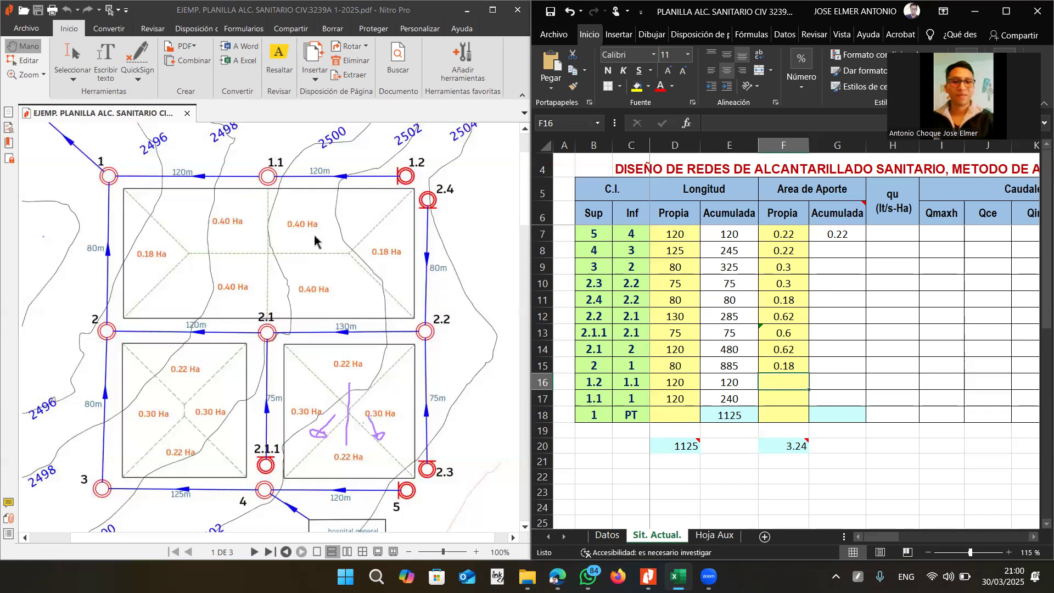
{"action": "type", "text": "0.4"}
{"action": "key", "text": "Return"}
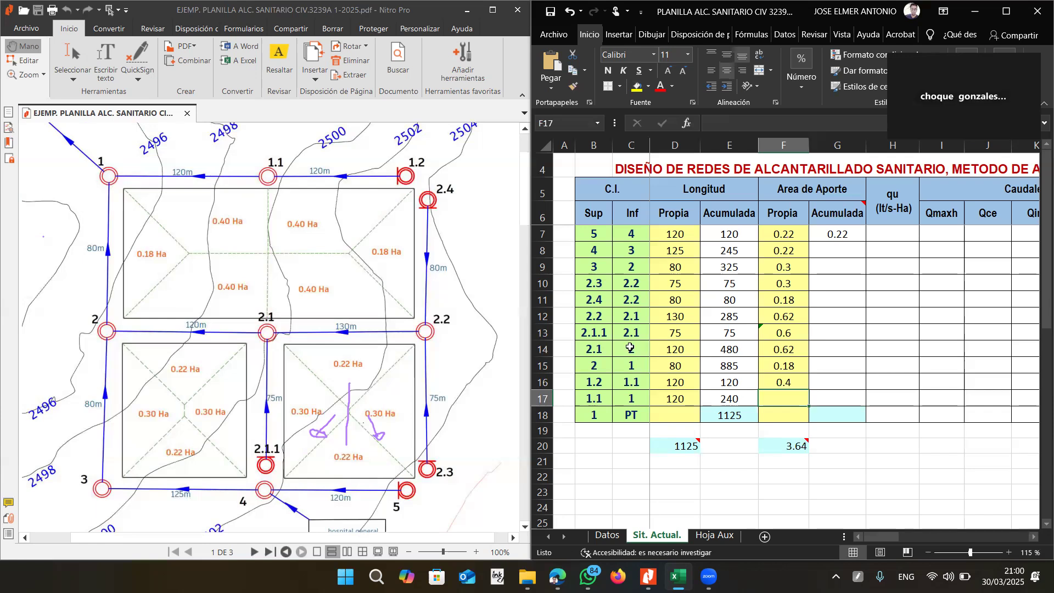
{"action": "type", "text": "0.4"}
{"action": "key", "text": "Return"}
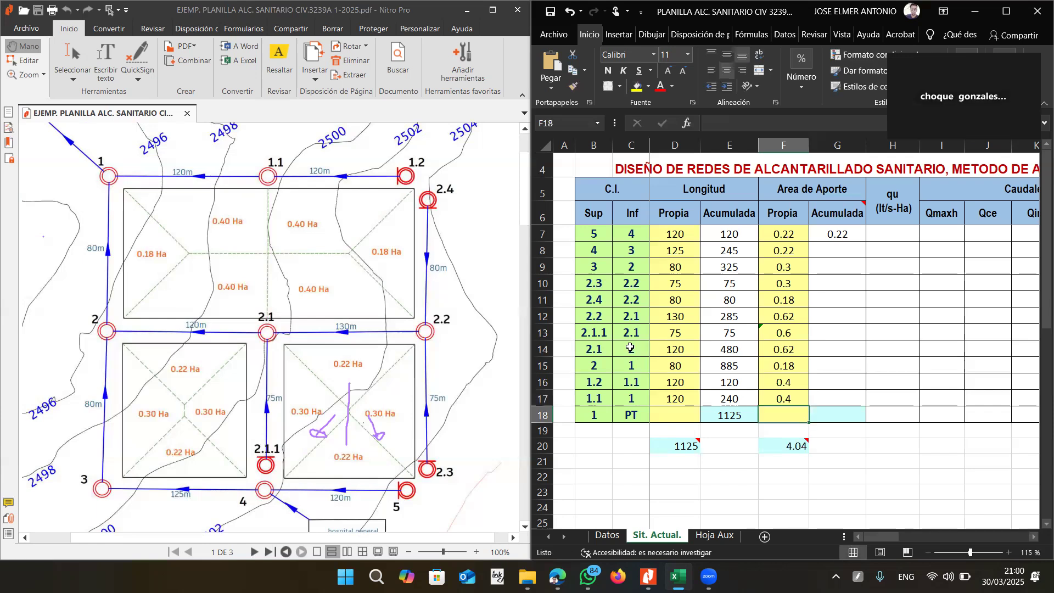
Clear section 5–4's accumulated contributing area formula from G7.
{"action": "left_click", "coordinate": [837, 294]}
{"action": "left_click", "coordinate": [839, 235]}
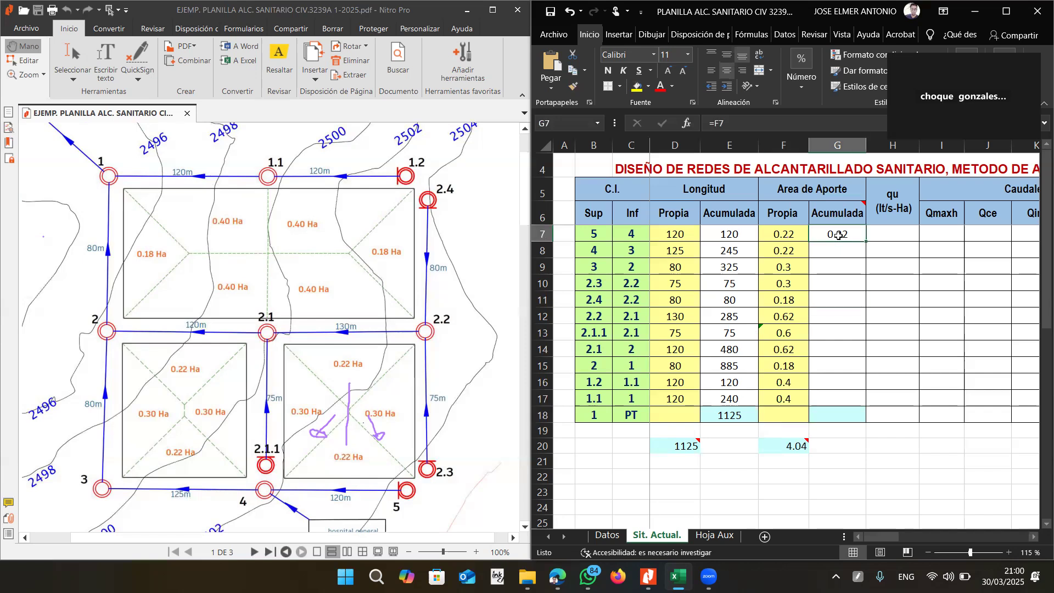
{"action": "key", "text": "Delete"}
{"action": "left_click", "coordinate": [844, 264]}
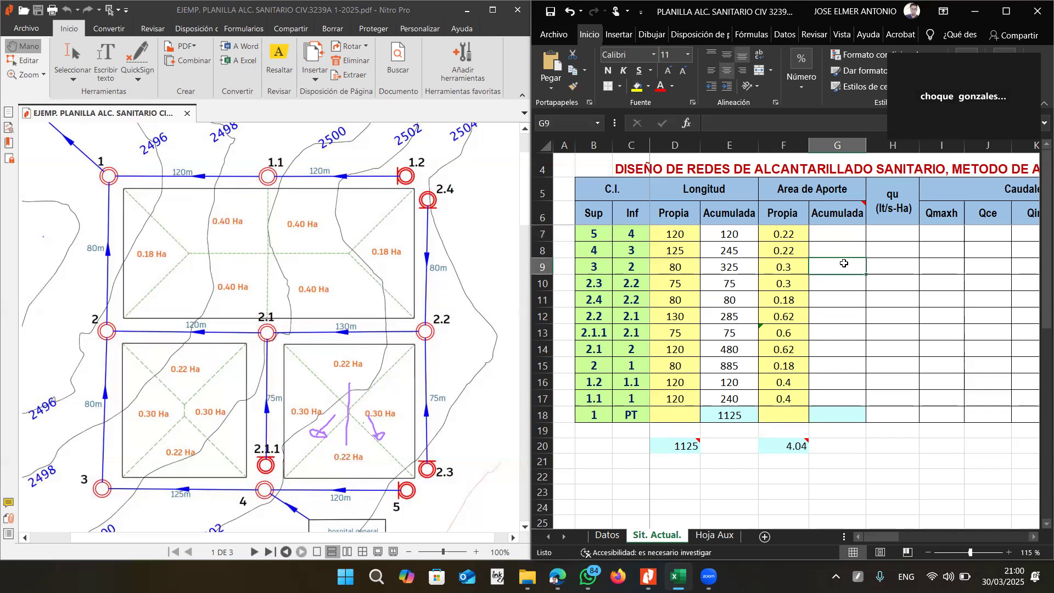